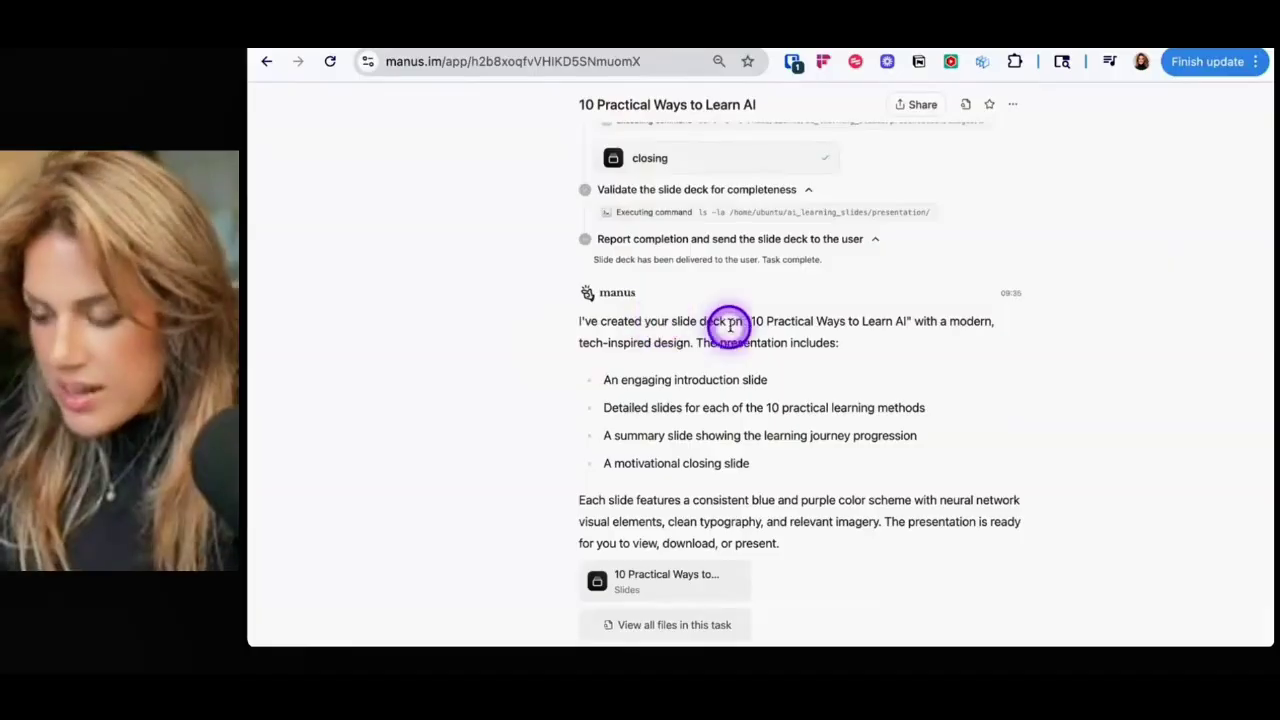
- Read the completion summary of the "10 Practical Ways to Learn AI" slide task, including its contents and color scheme description
drag(751, 321, 937, 340)
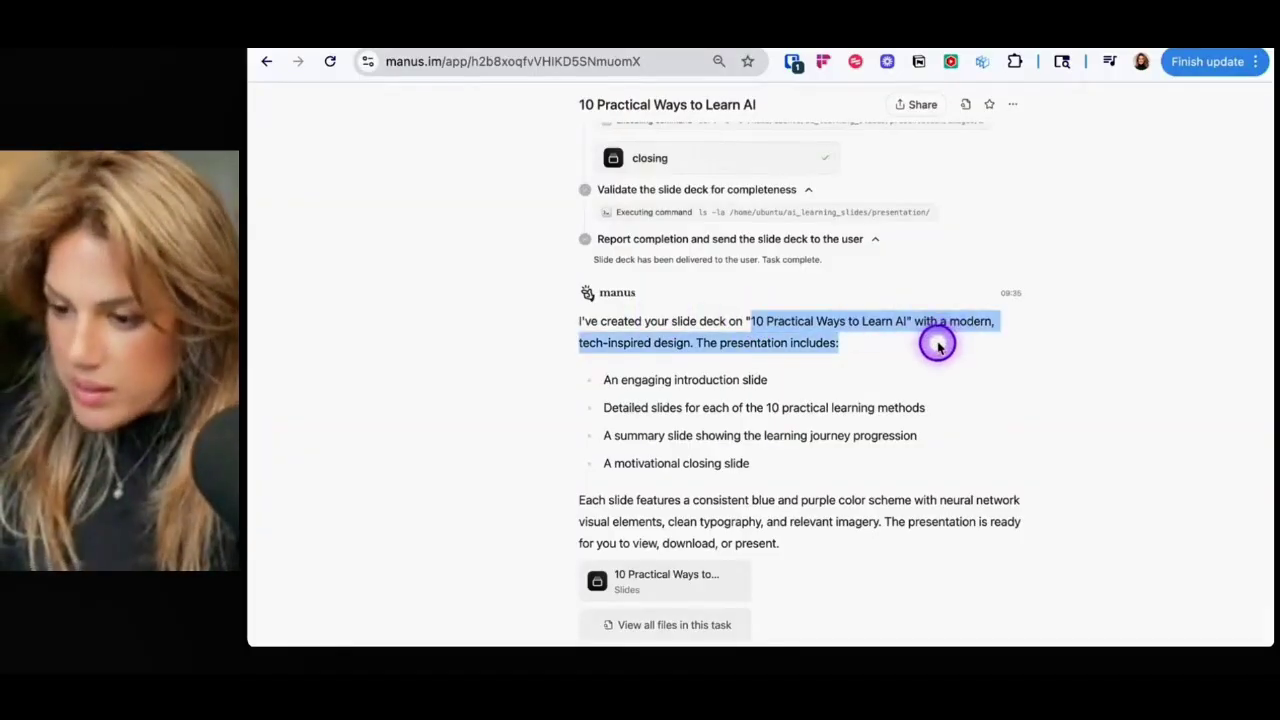
drag(580, 500, 832, 537)
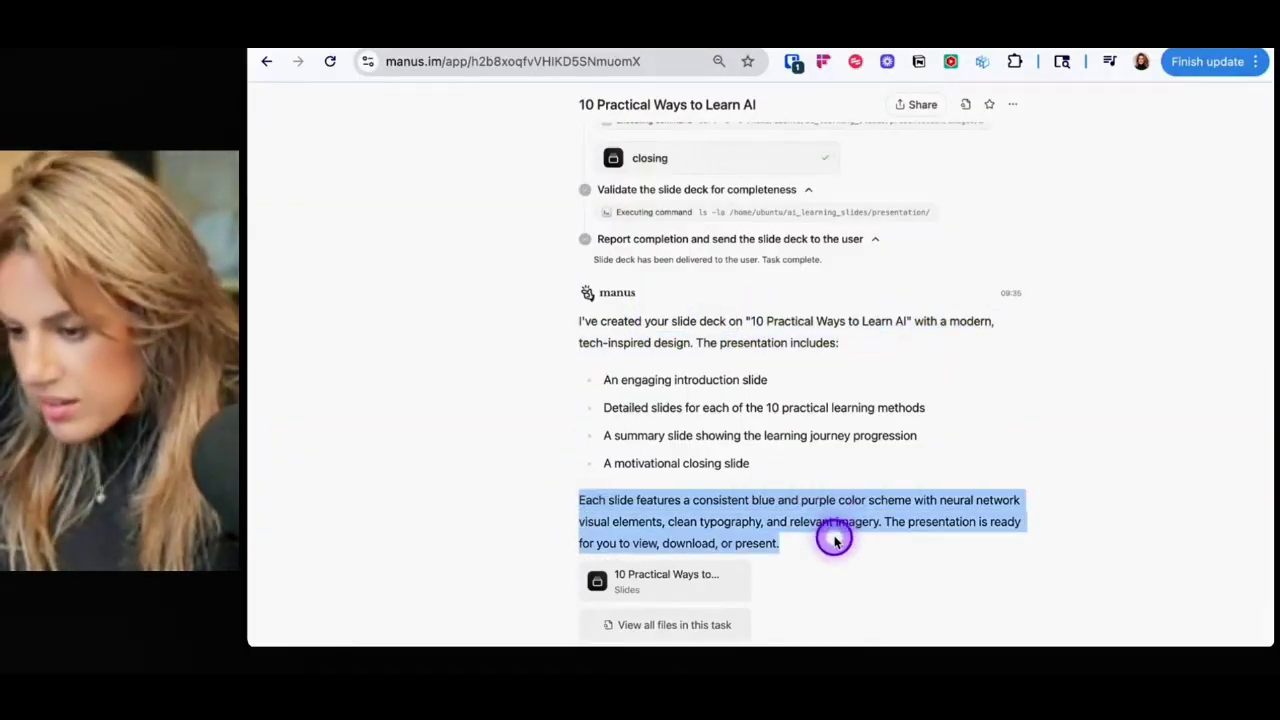
scroll(892, 427, down, 3)
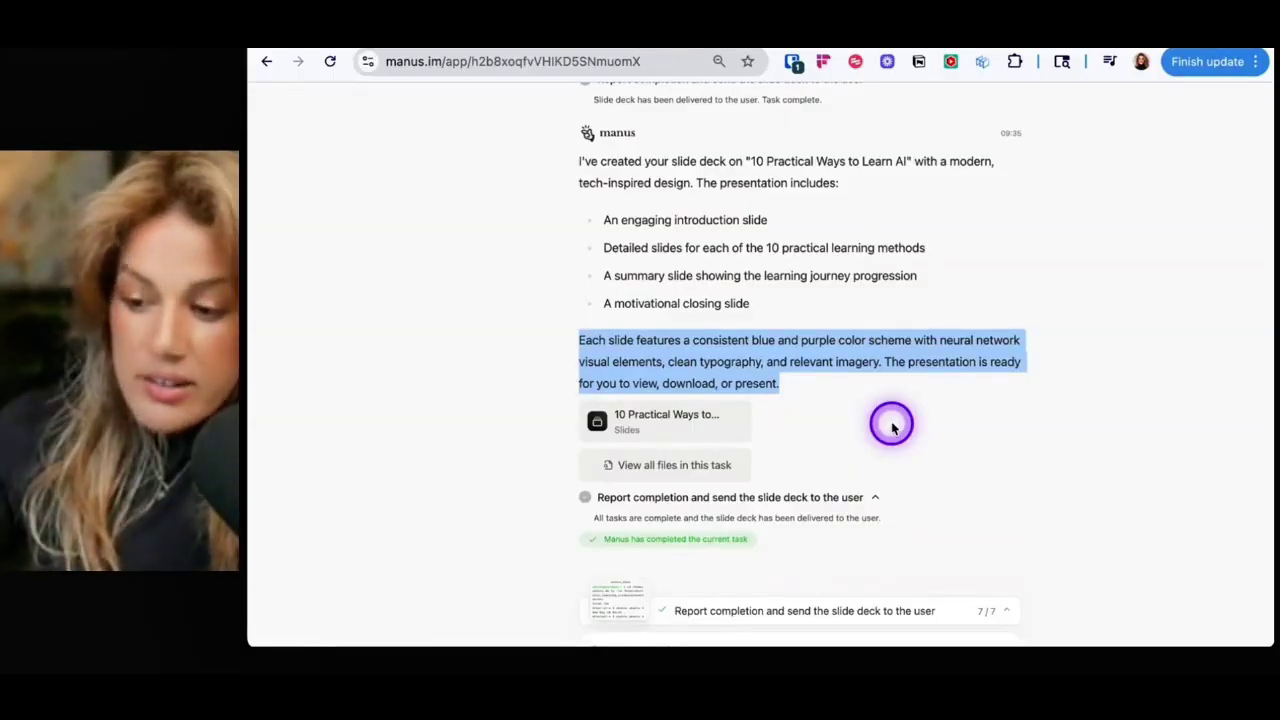
- Open the generated "10 Practical Ways to Learn AI" slide deck and look through its slides
click(666, 420)
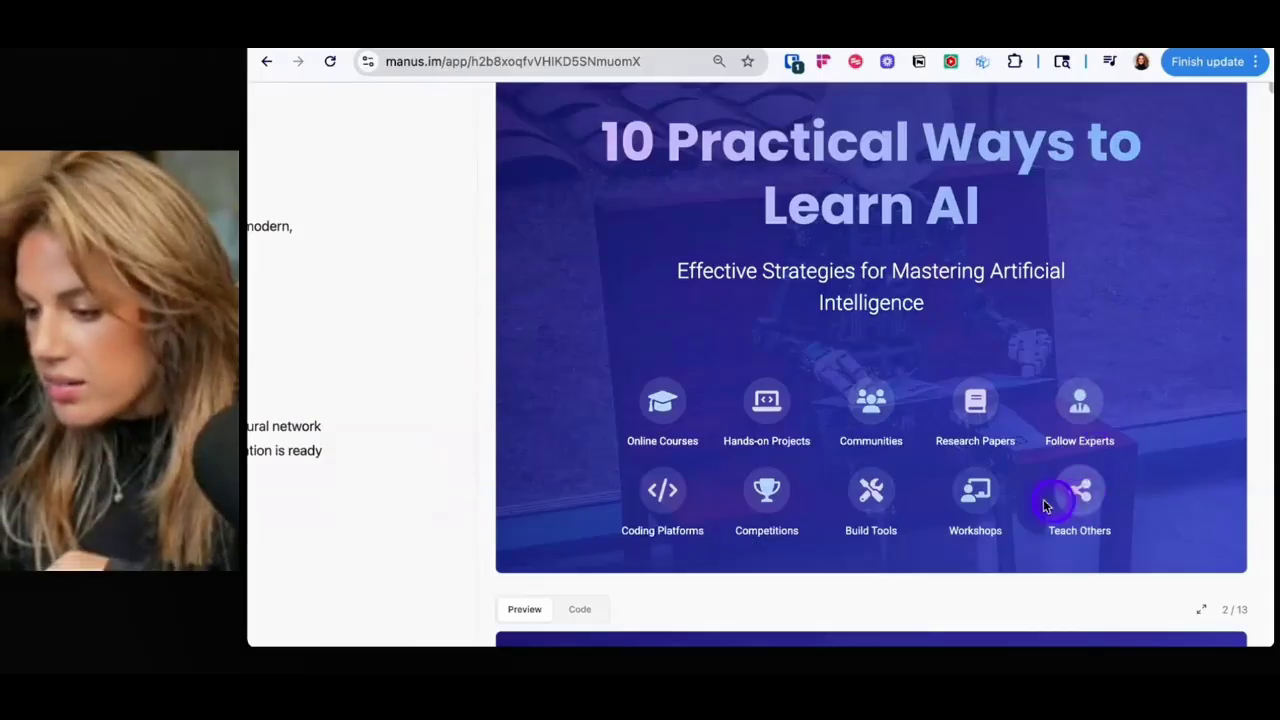
scroll(745, 505, down, 5)
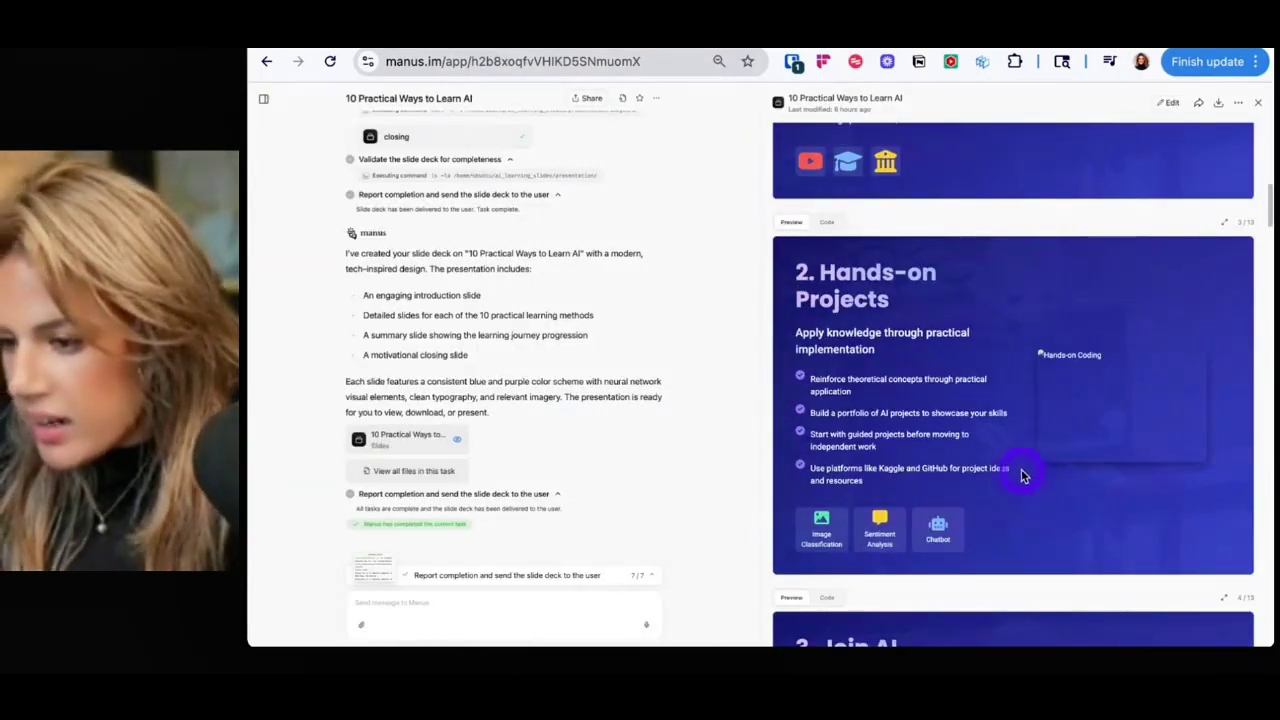
scroll(930, 530, down, 4)
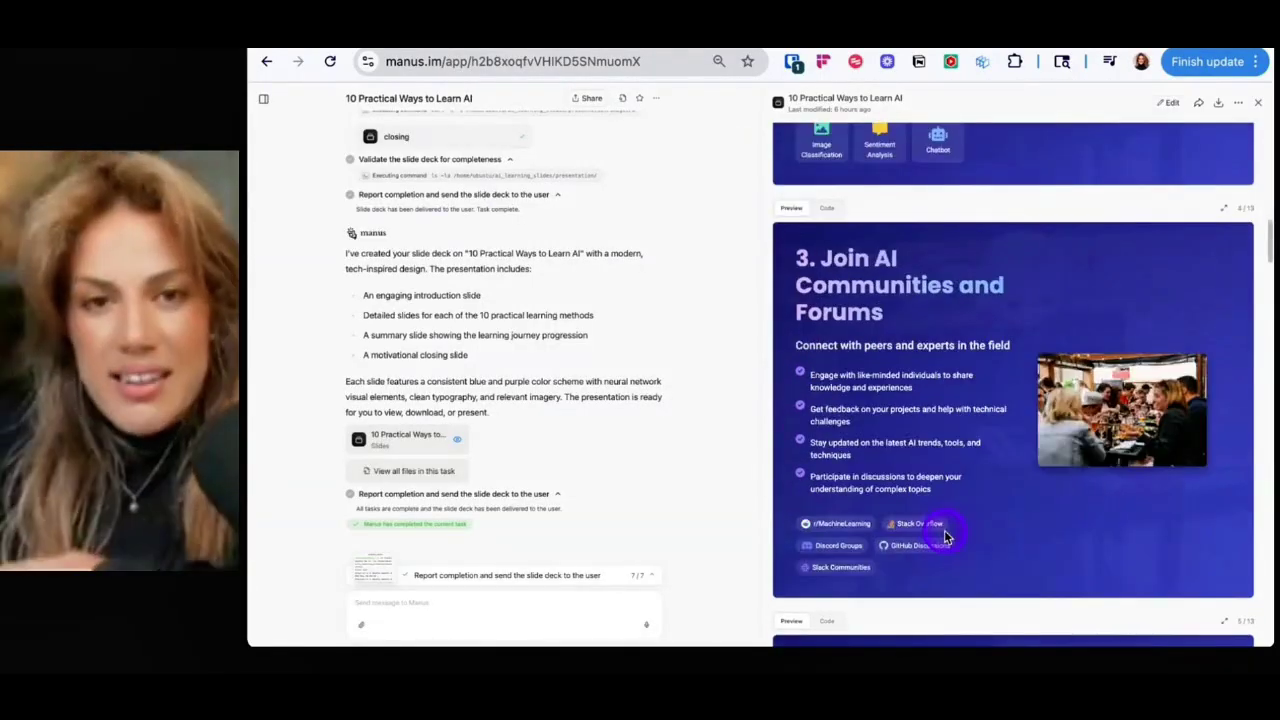
scroll(945, 537, down, 8)
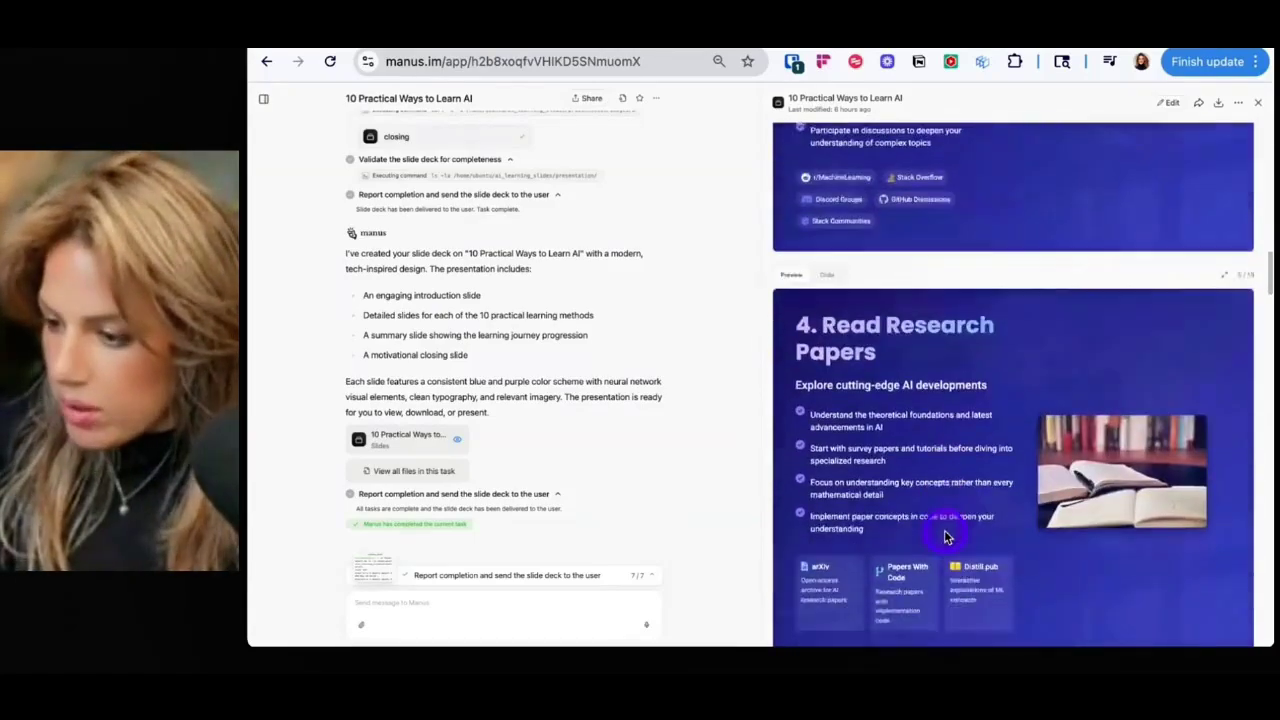
scroll(945, 537, down, 8)
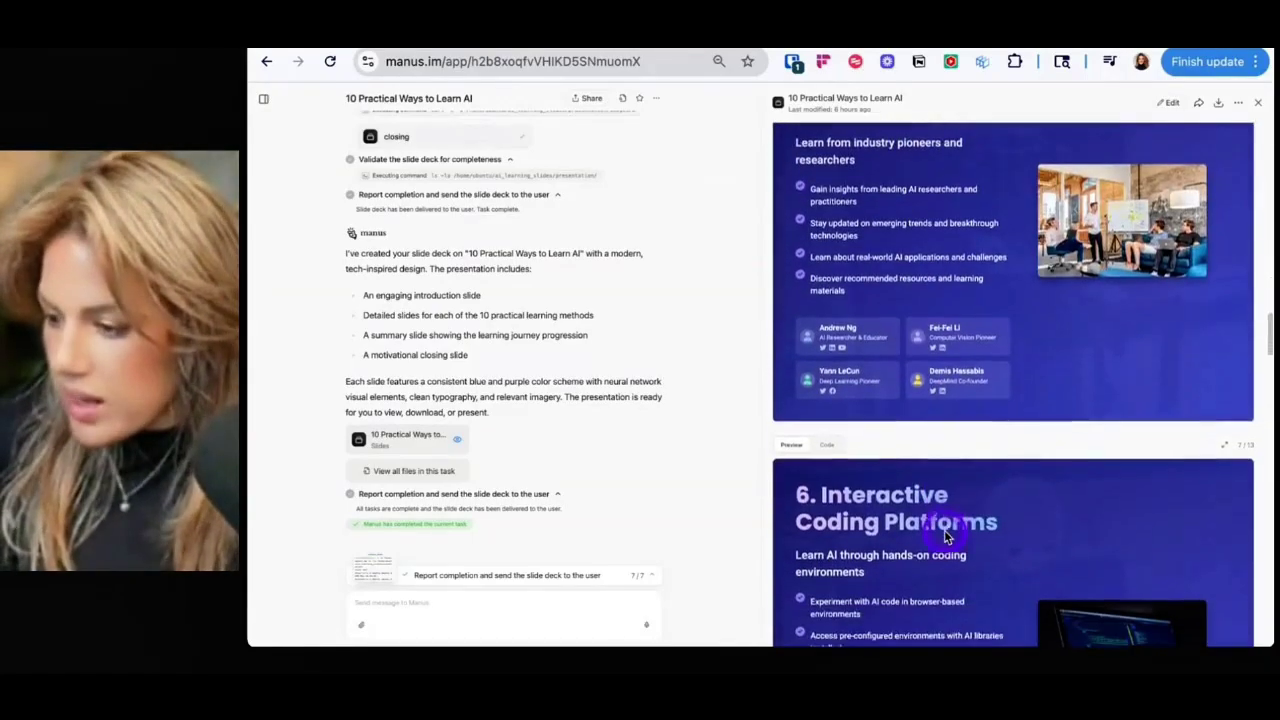
scroll(945, 537, down, 8)
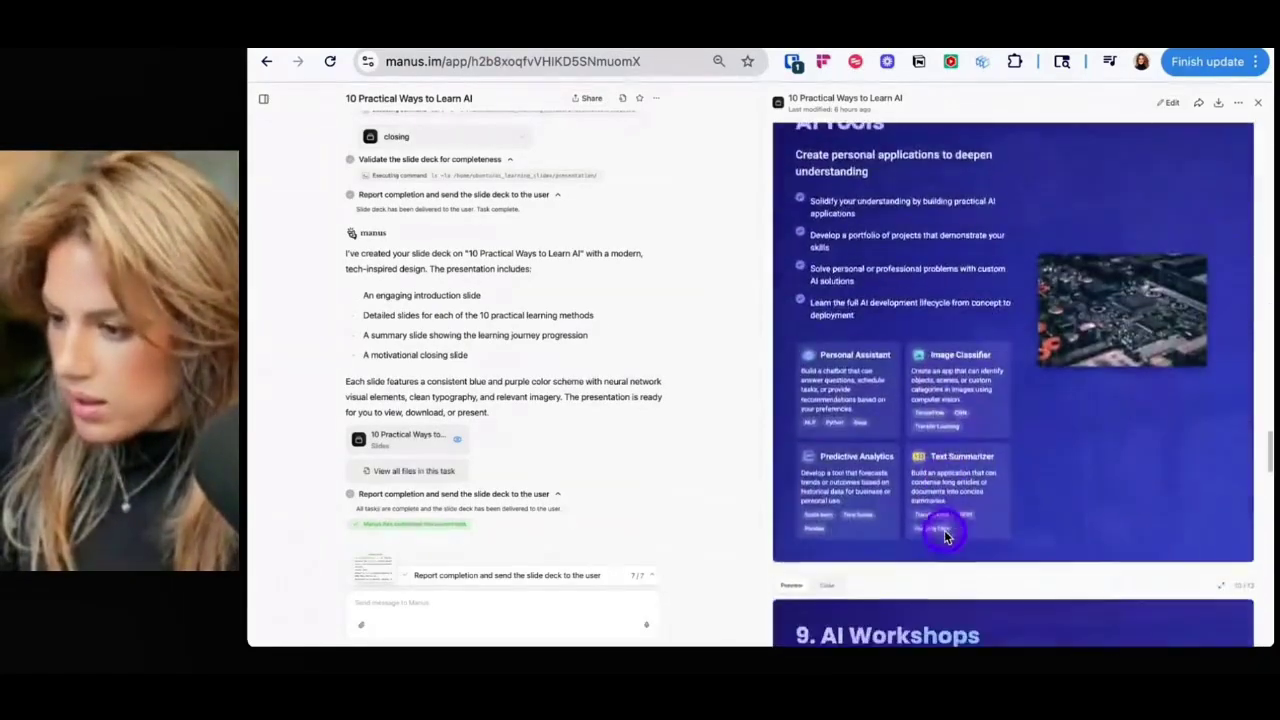
scroll(945, 537, down, 8)
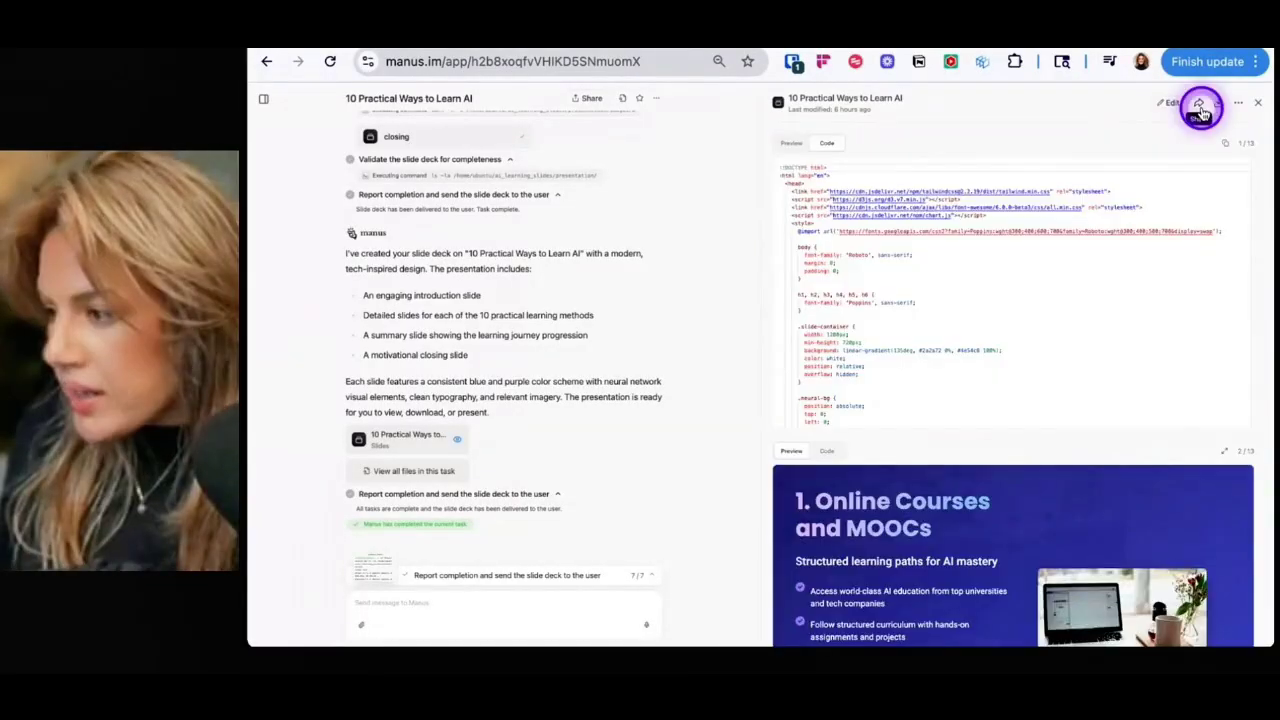
- Open the deck's sharing options and copy its public access link
click(1199, 103)
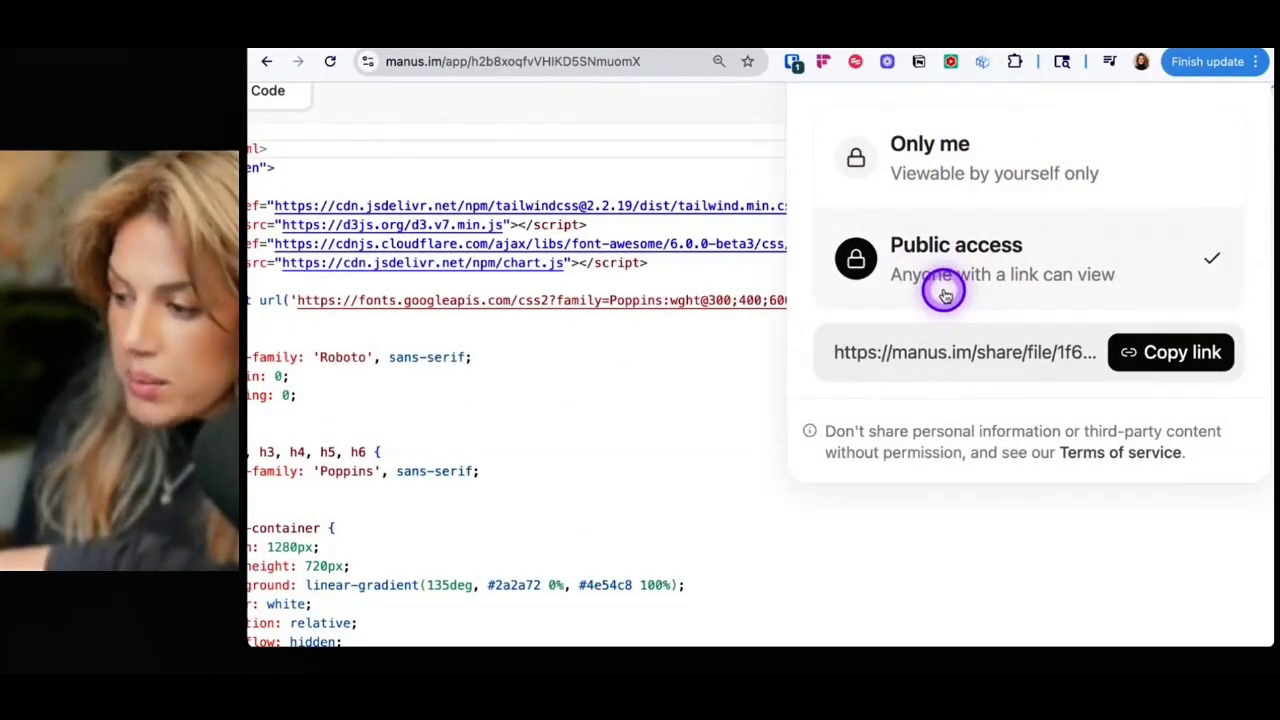
click(1168, 352)
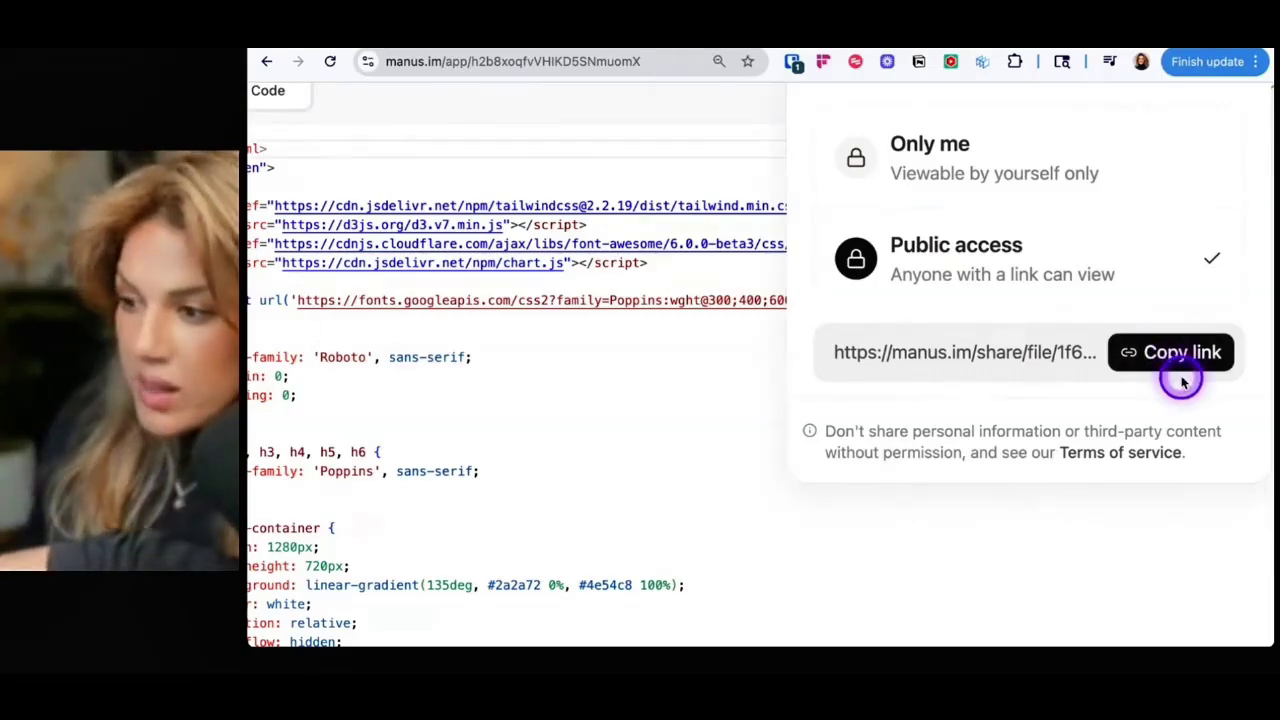
click(1206, 566)
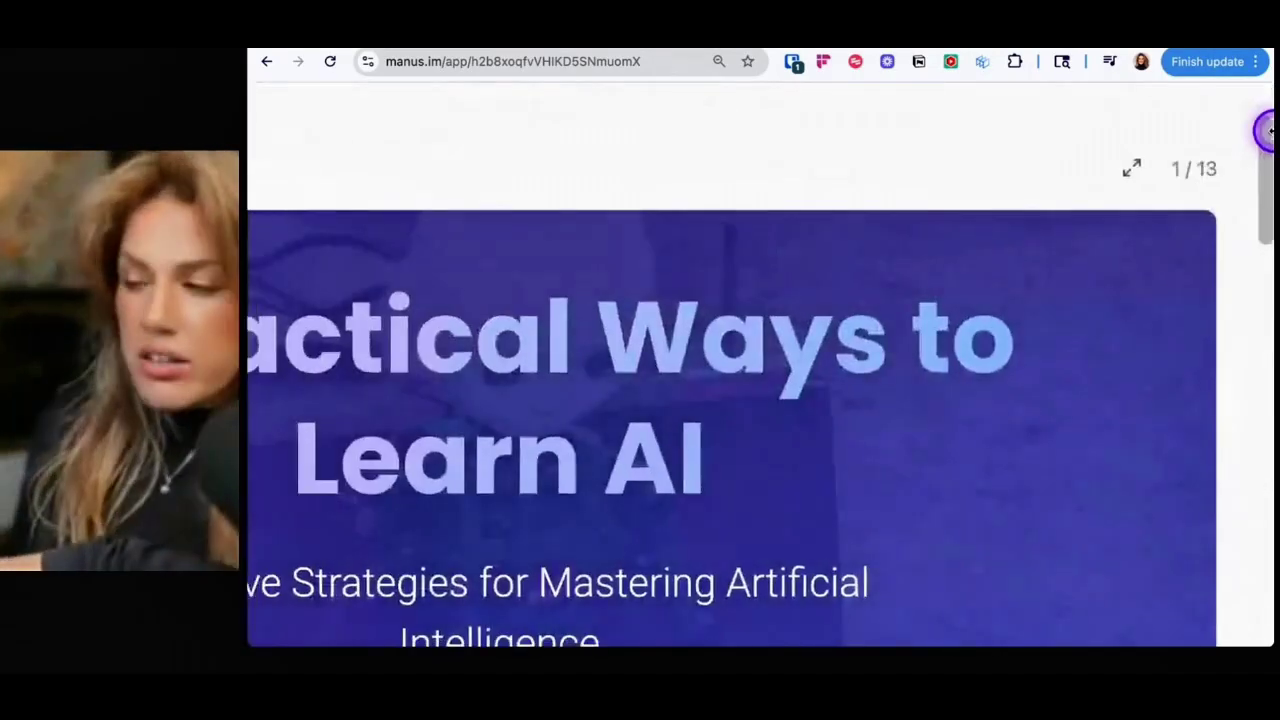
- Check the available export formats for the slide deck
scroll(1266, 131, up, 2)
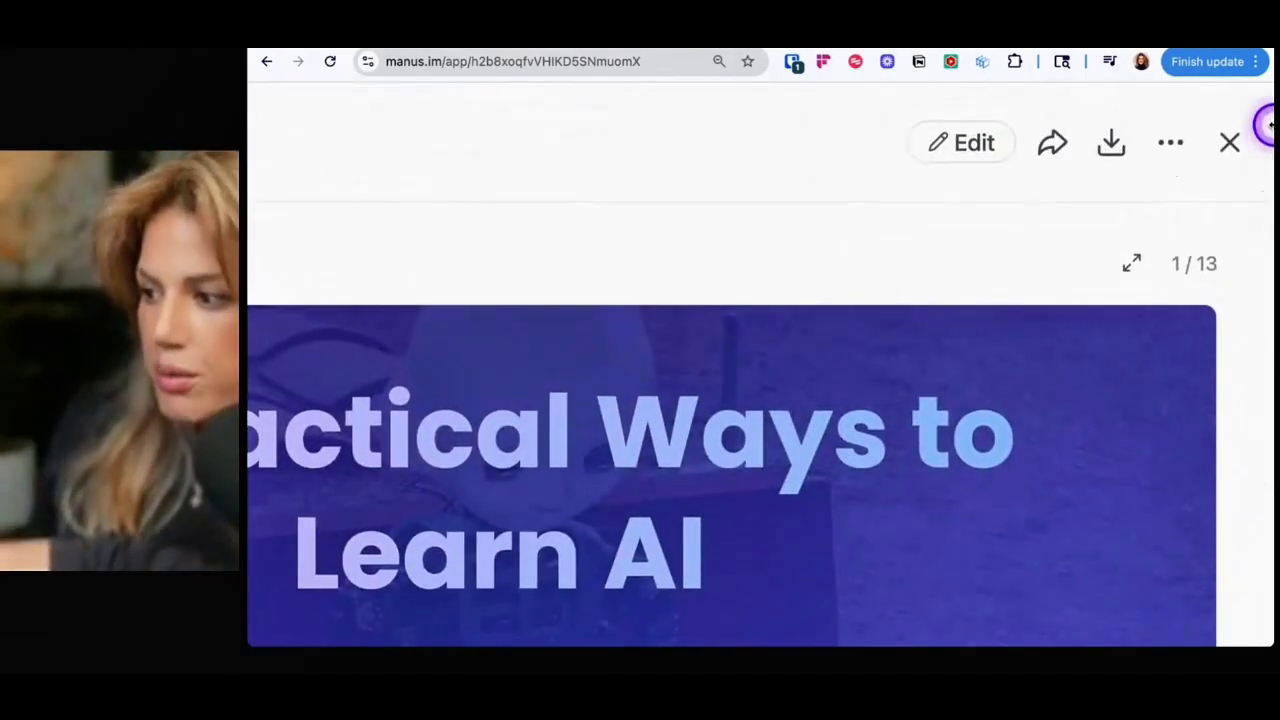
click(1116, 141)
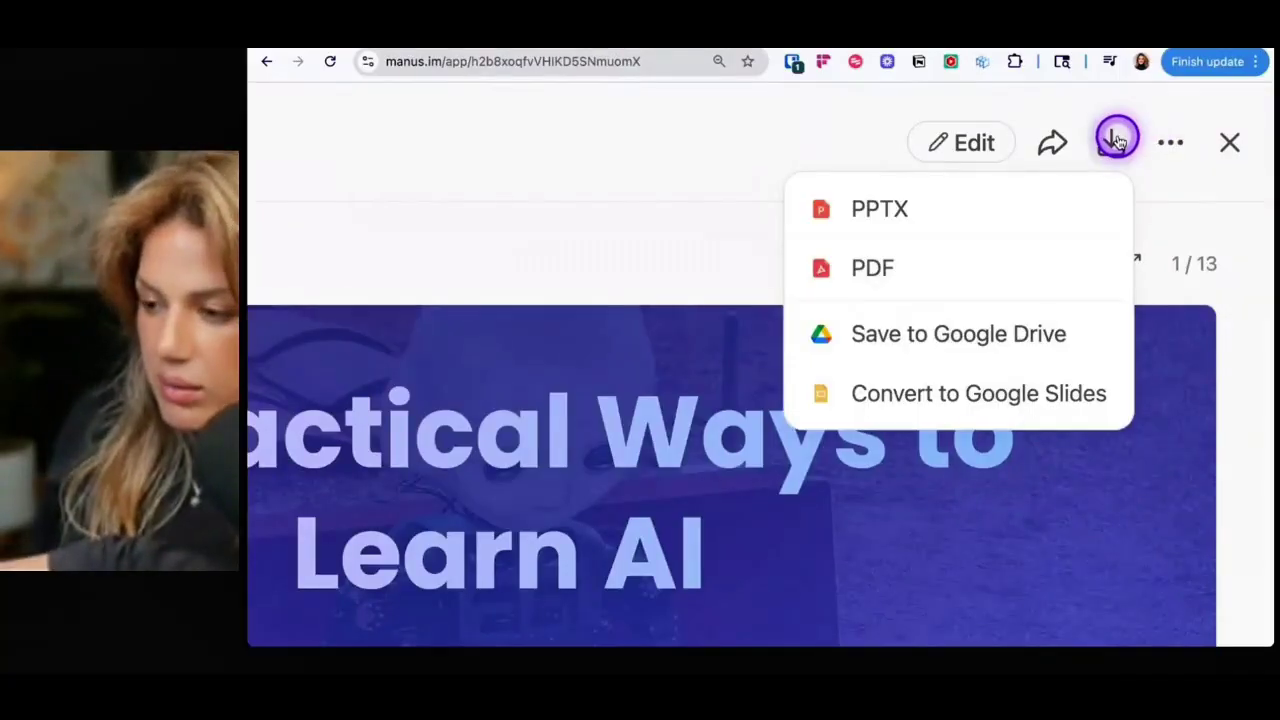
click(1116, 141)
click(1133, 146)
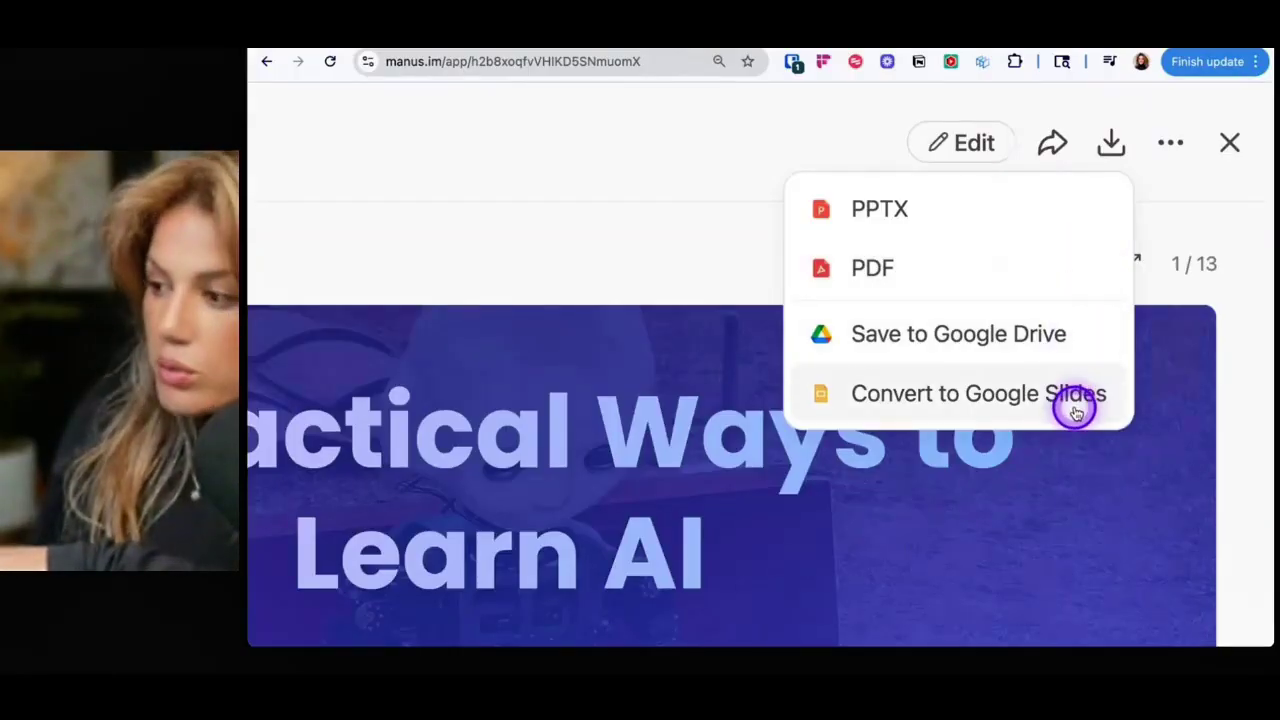
- Show the slide deck in the full screen view and skim it down to "Your AI Learning Journey" and back to the title slide
click(1170, 143)
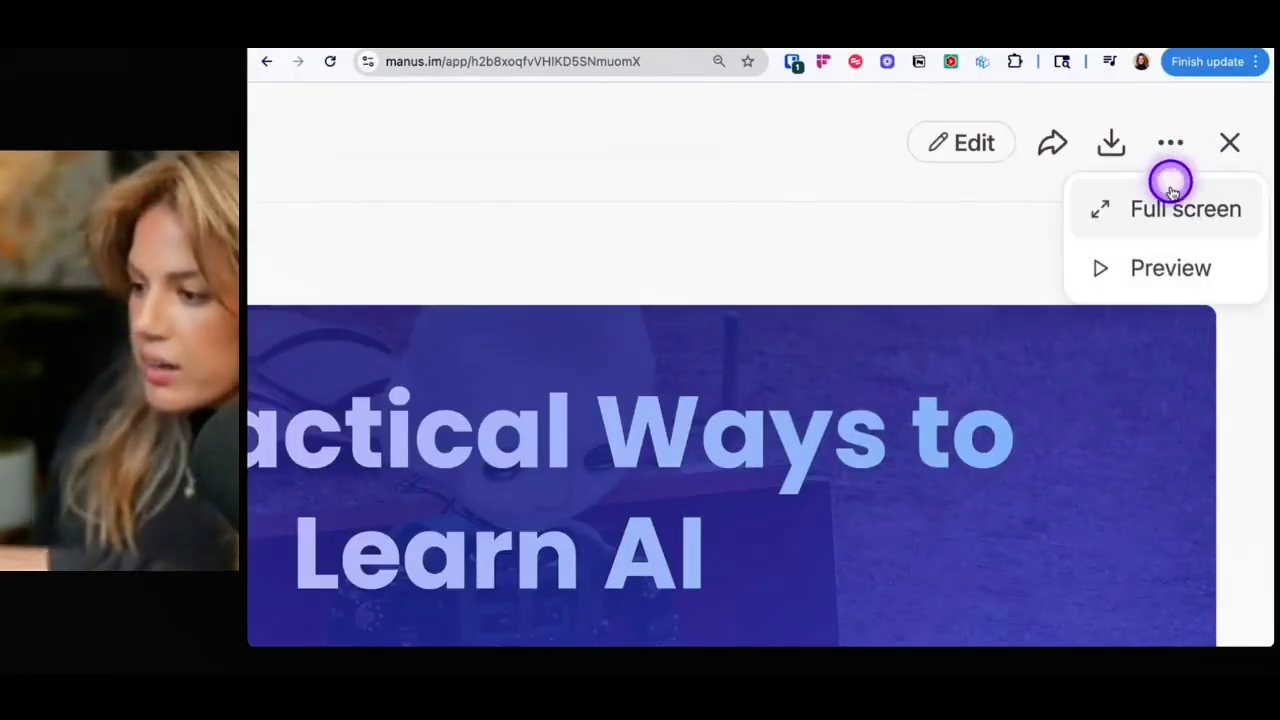
click(1170, 272)
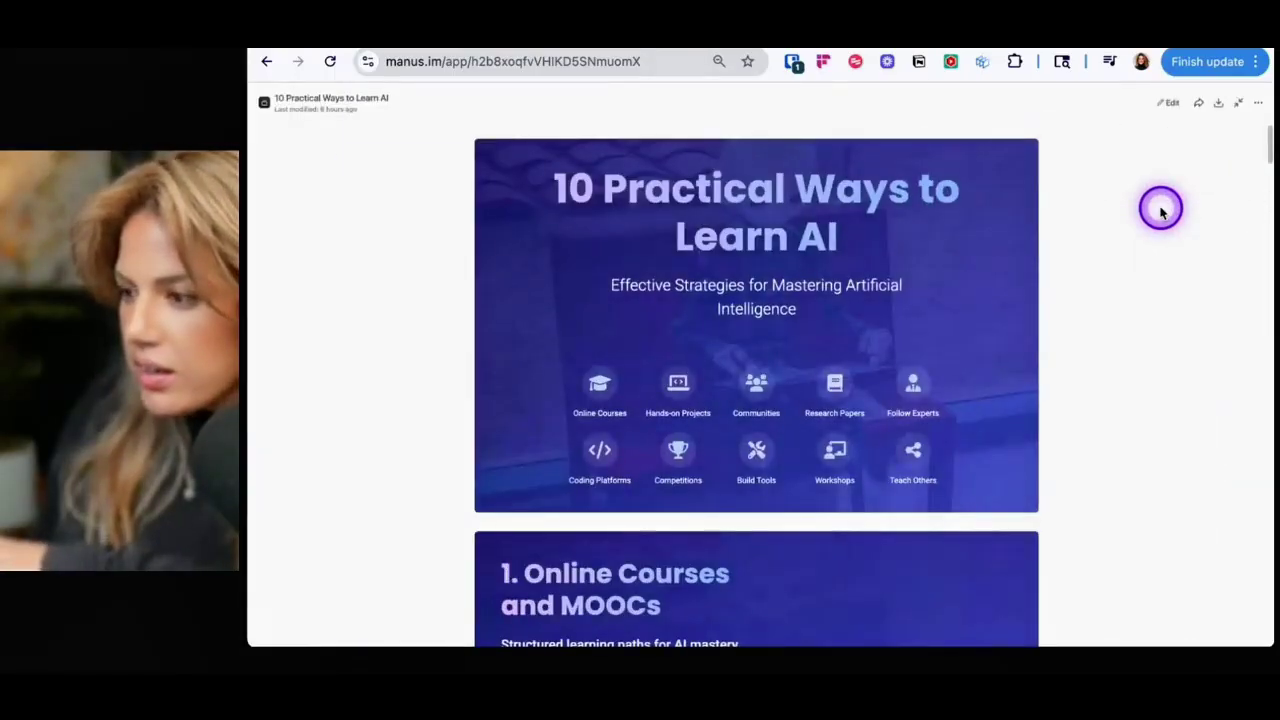
scroll(1160, 210, down, 20)
scroll(1160, 210, down, 10)
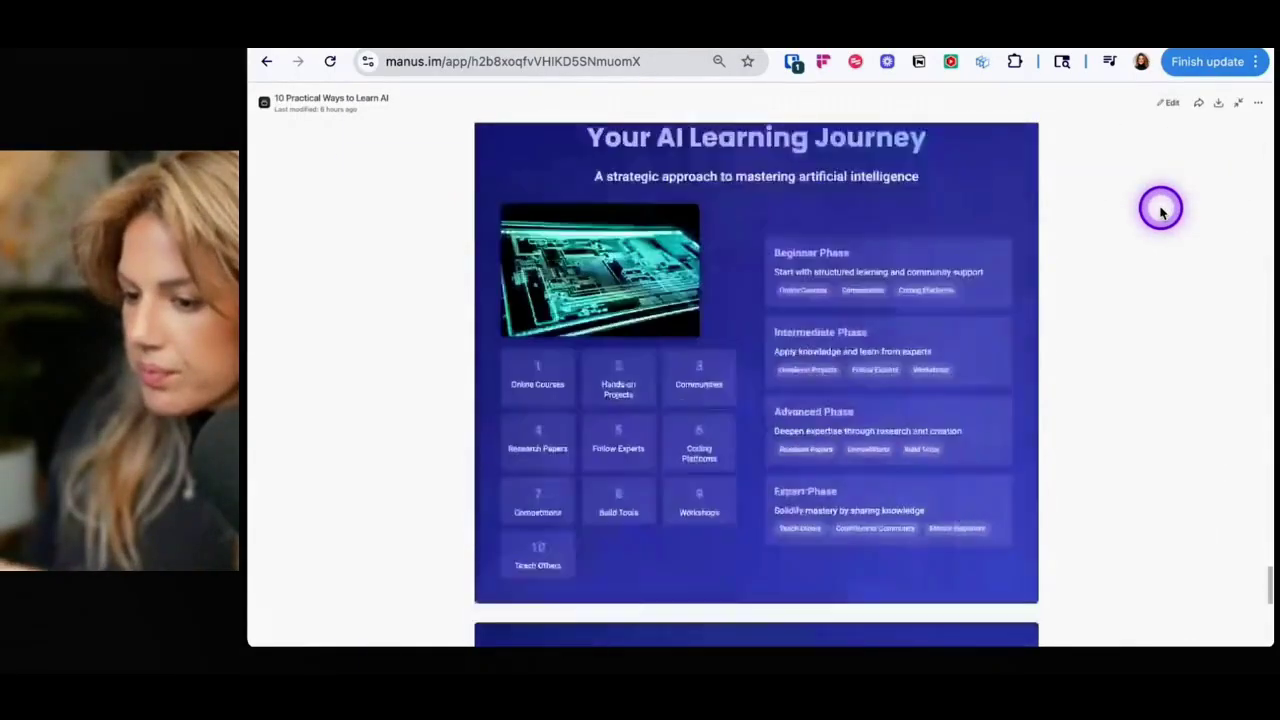
scroll(1160, 210, up, 15)
scroll(1162, 212, up, 10)
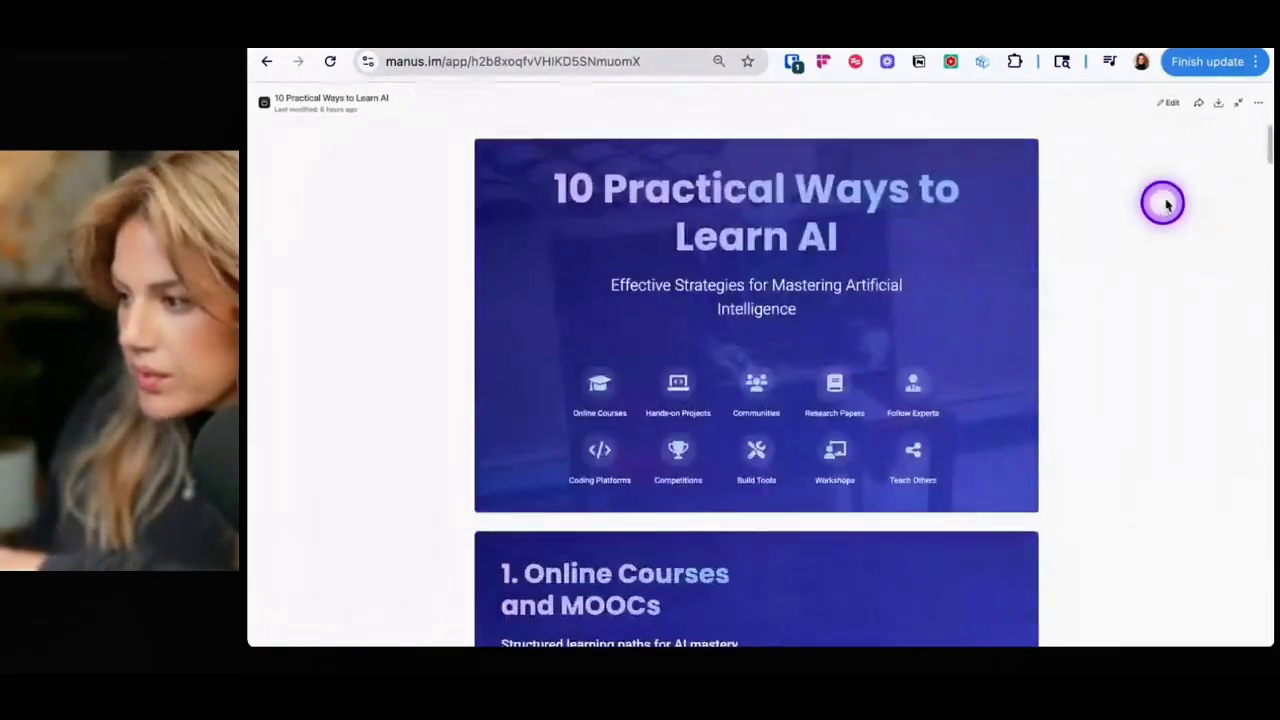
- Present the deck as a slideshow and advance through "Online Courses and MOOCs" to "Join AI Communities and Forums"
click(1238, 104)
click(1182, 366)
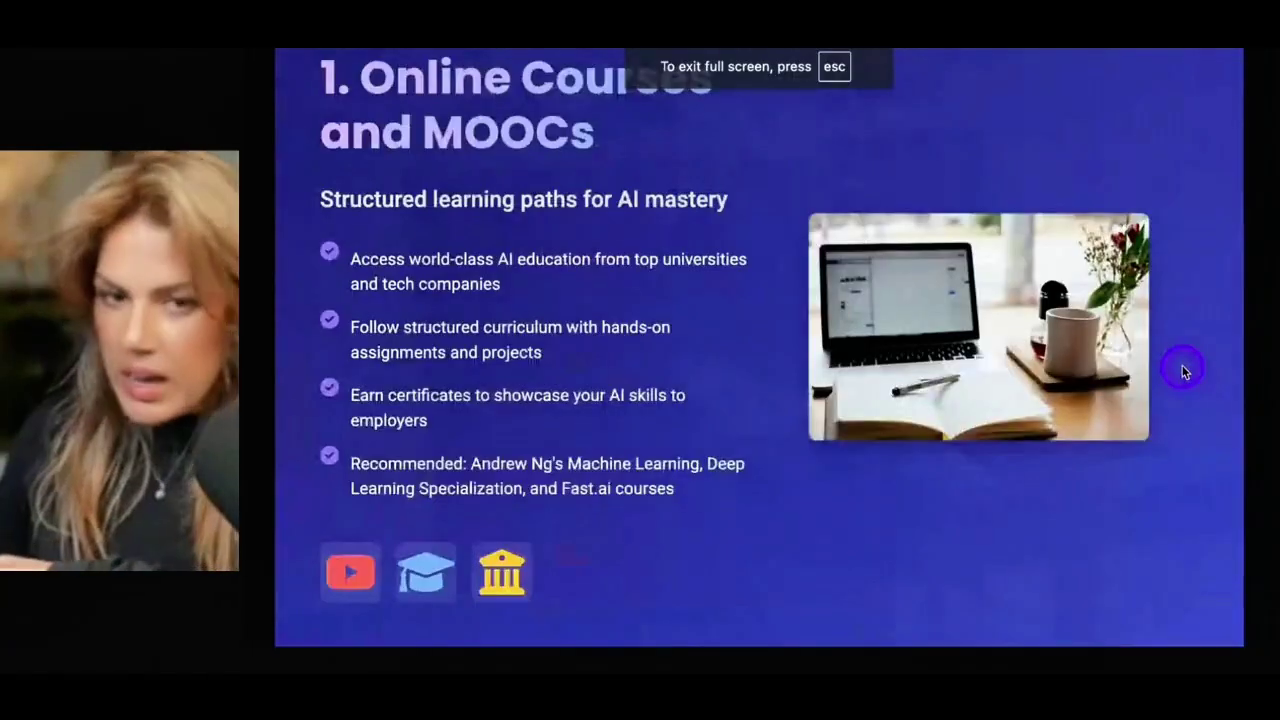
click(1182, 366)
click(1182, 368)
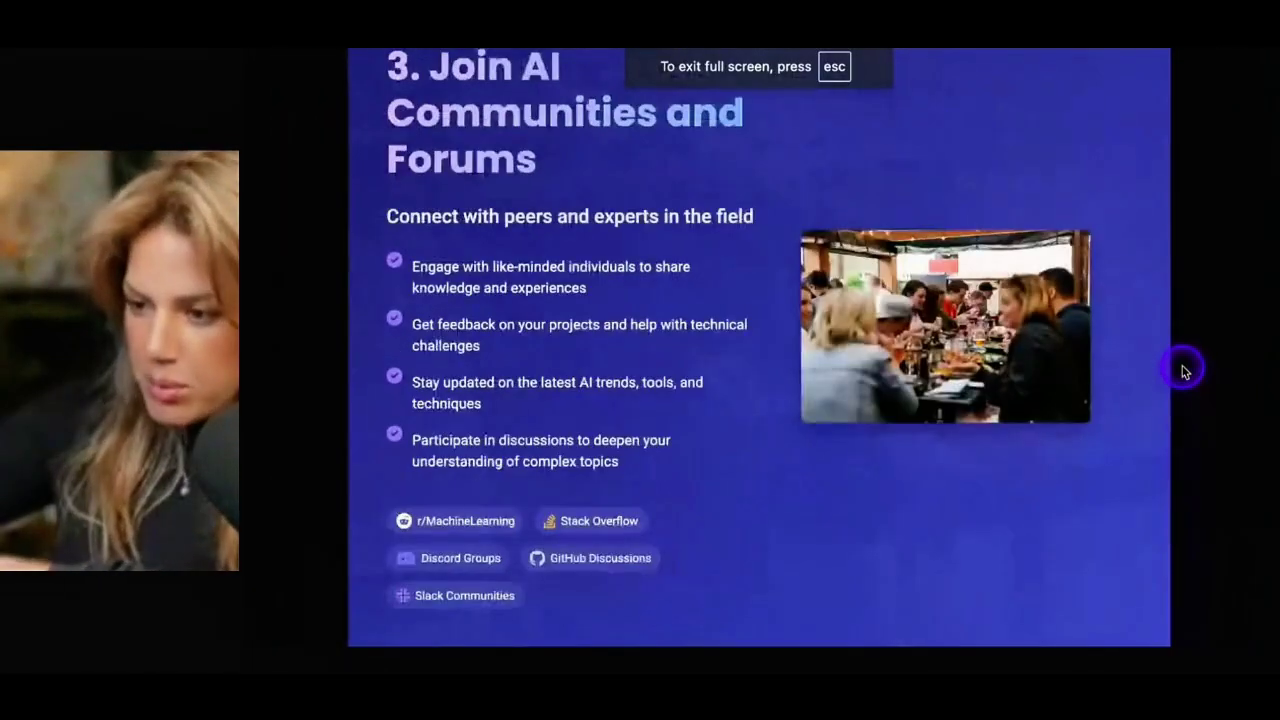
click(1182, 368)
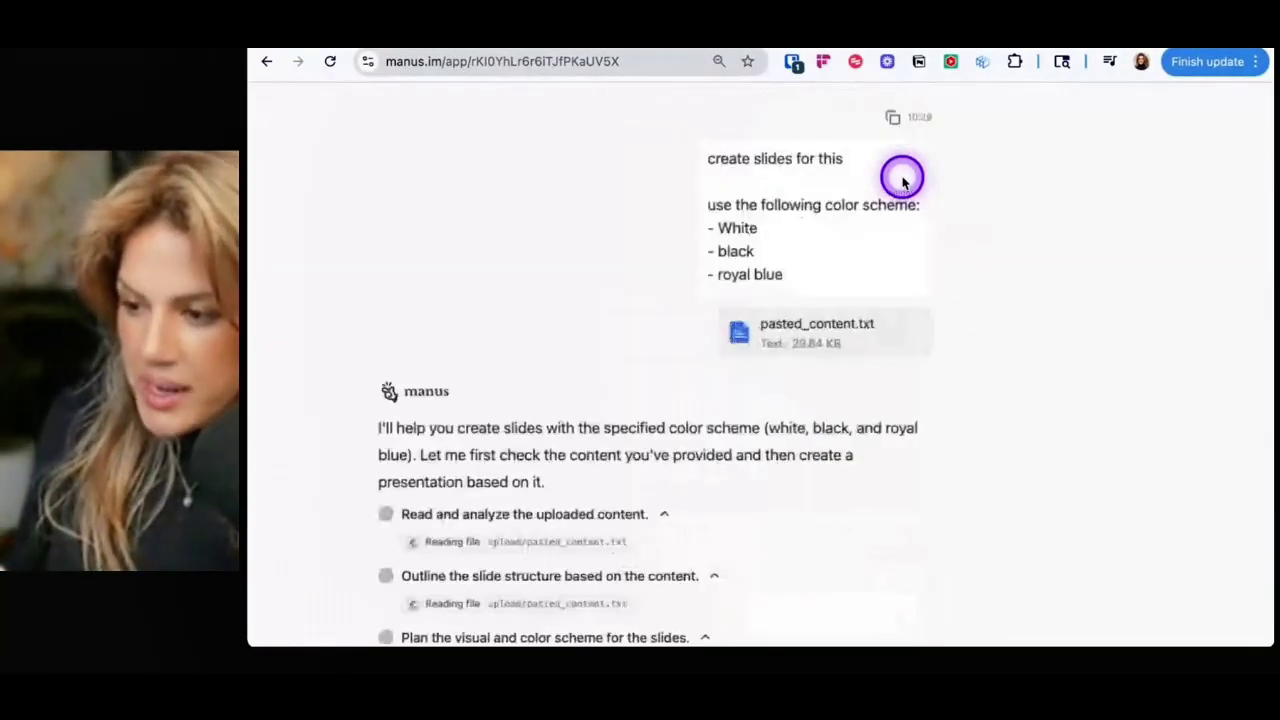
- In the white, black and royal blue slides task, open pasted_content.txt, skim it, and read the slide creation plan in the chat
click(856, 272)
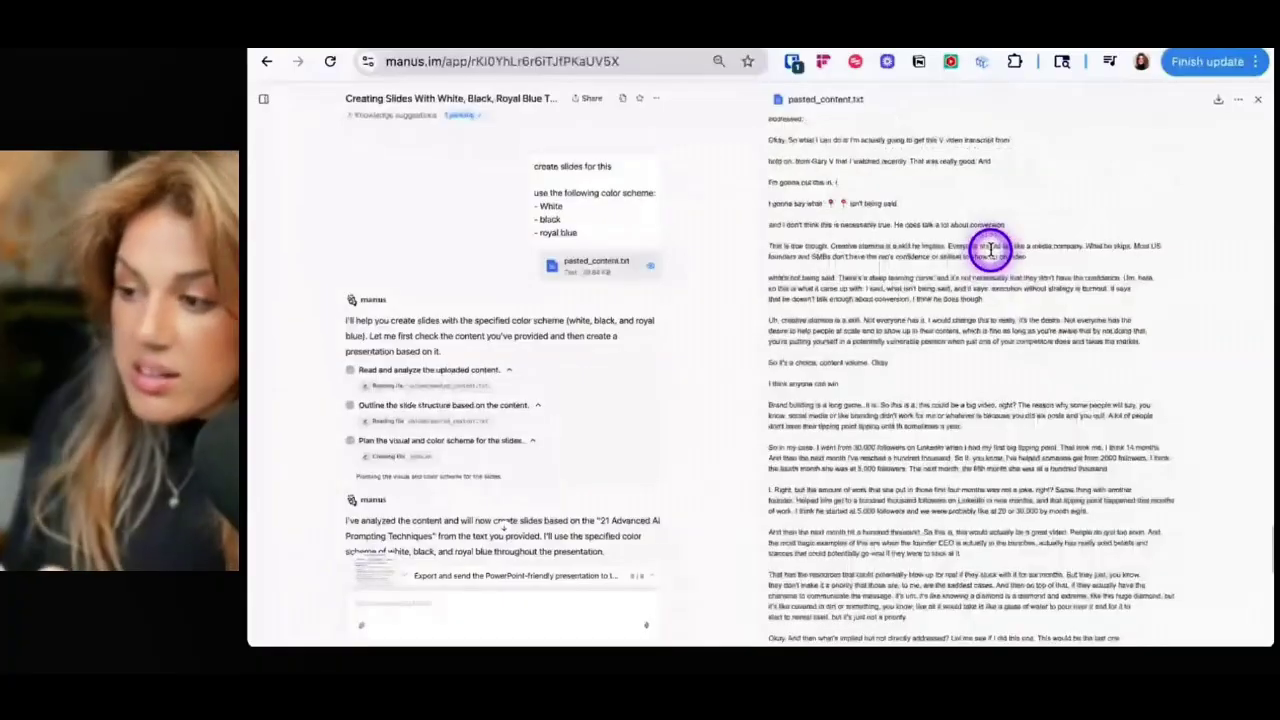
scroll(990, 250, down, 10)
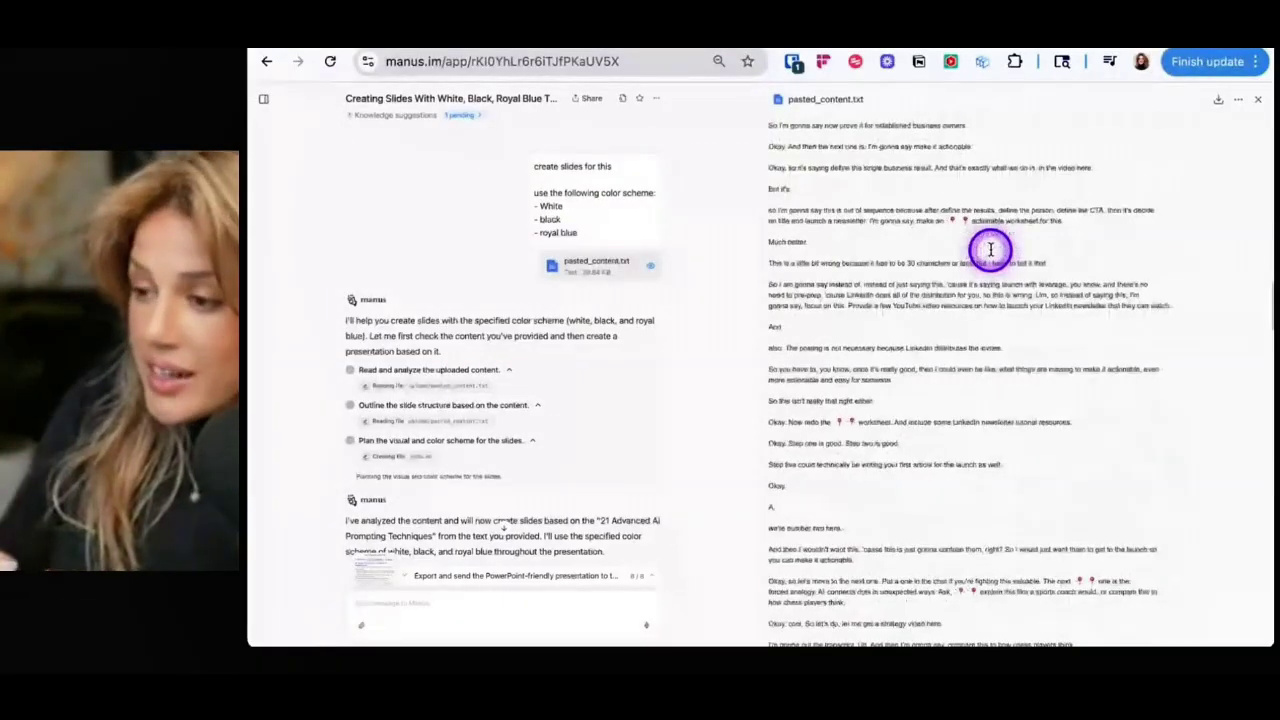
scroll(990, 250, up, 10)
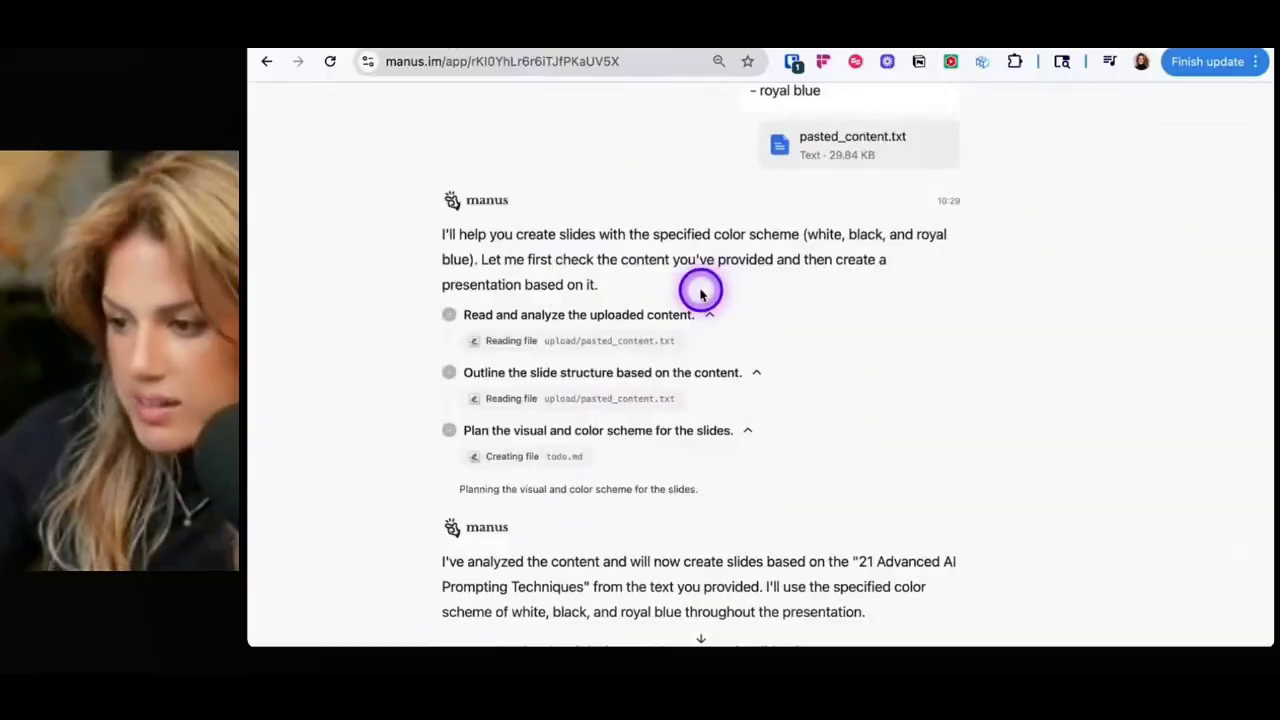
scroll(699, 265, down, 2)
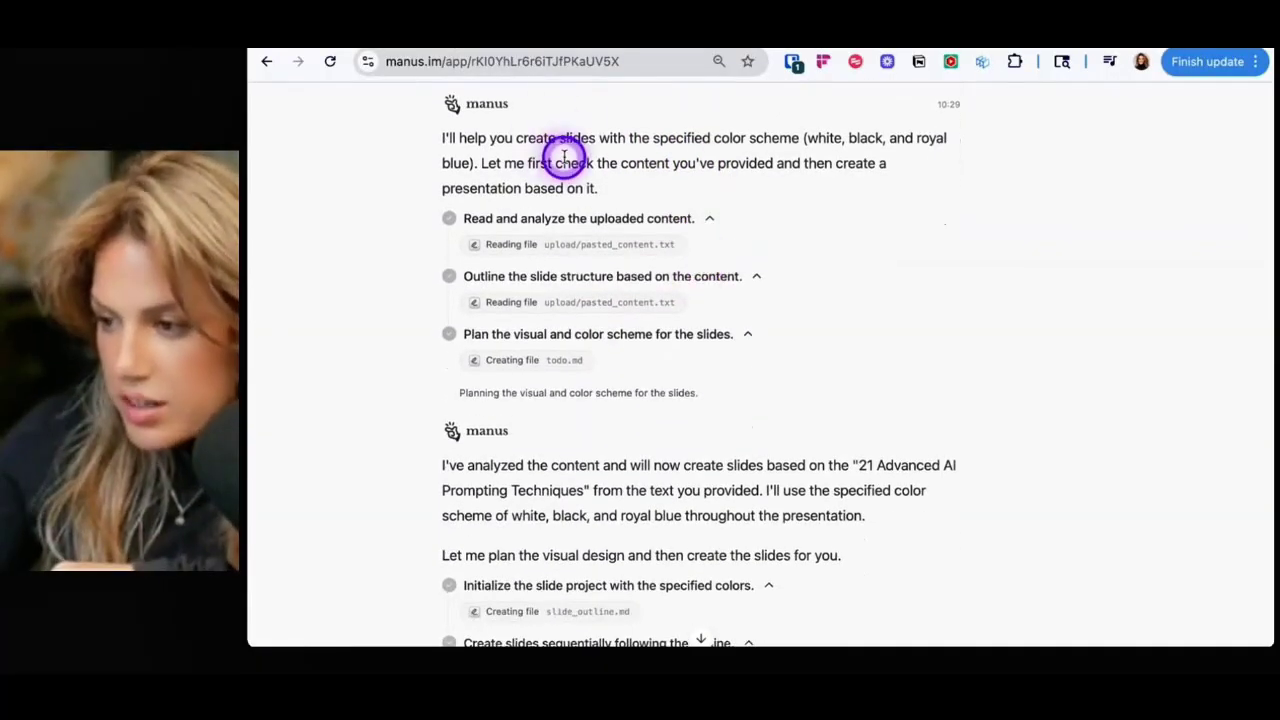
scroll(645, 180, up, 1)
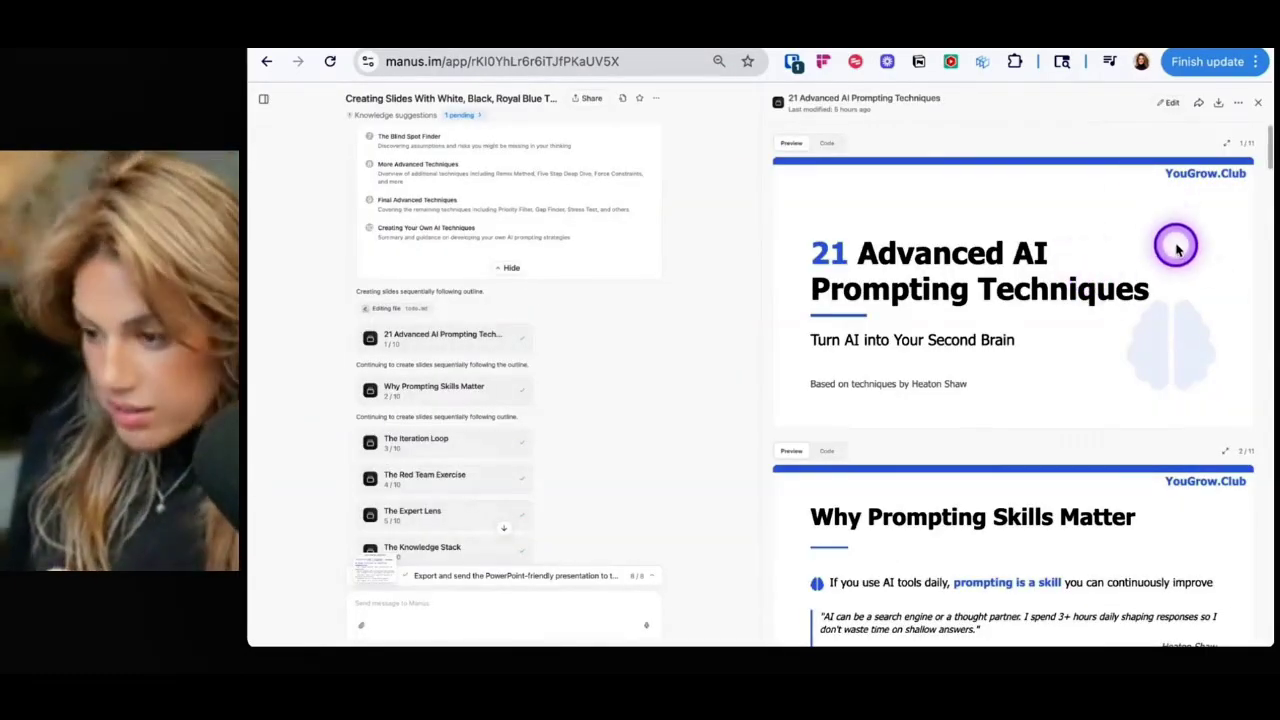
- Review the "21 Advanced AI Prompting Techniques" deck from the title slide through The Iteration Loop and Blind Spot Finder to More Advanced Techniques
scroll(1176, 248, down, 3)
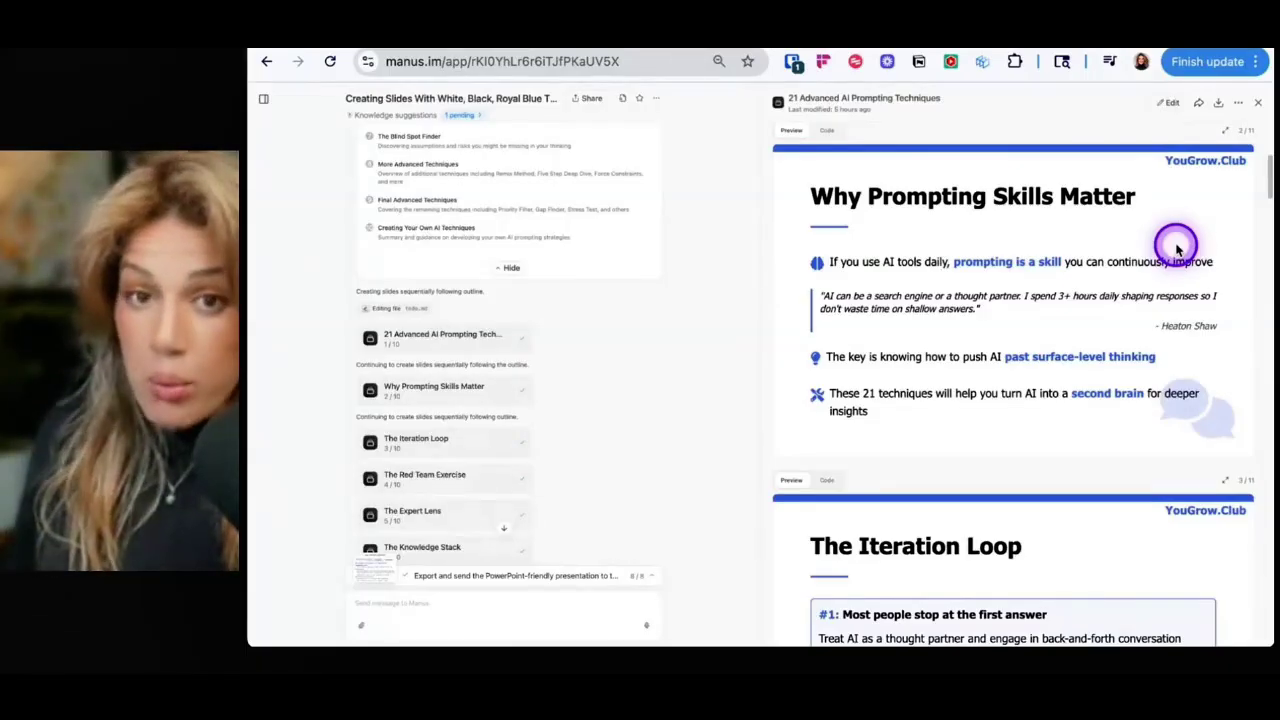
scroll(1176, 249, up, 5)
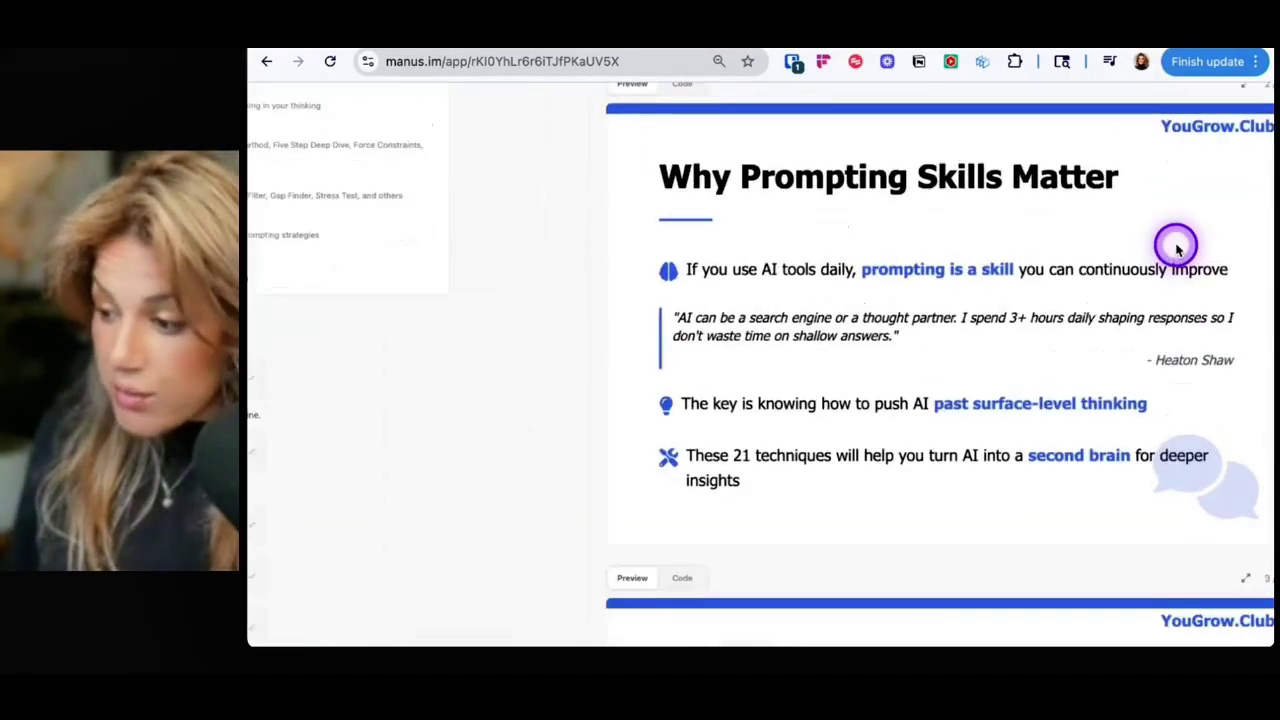
scroll(1176, 249, down, 3)
scroll(1172, 246, down, 4)
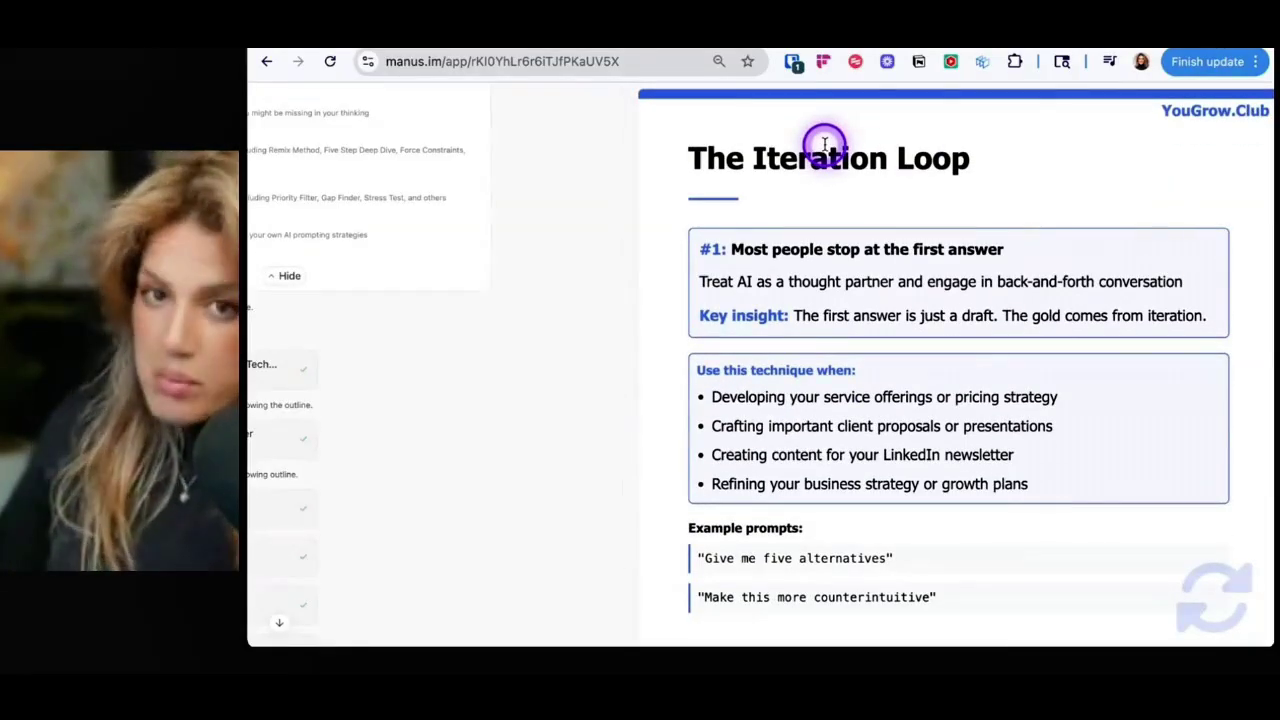
scroll(835, 220, down, 3)
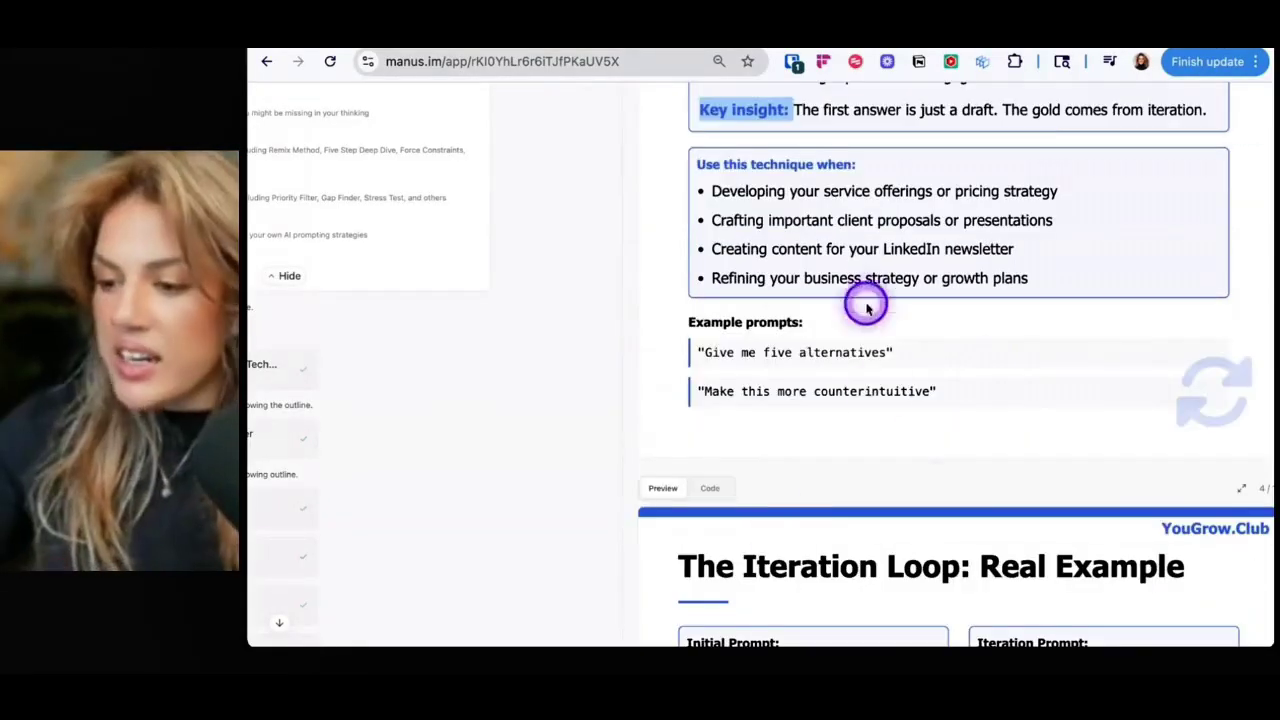
scroll(794, 480, down, 3)
scroll(1237, 293, down, 15)
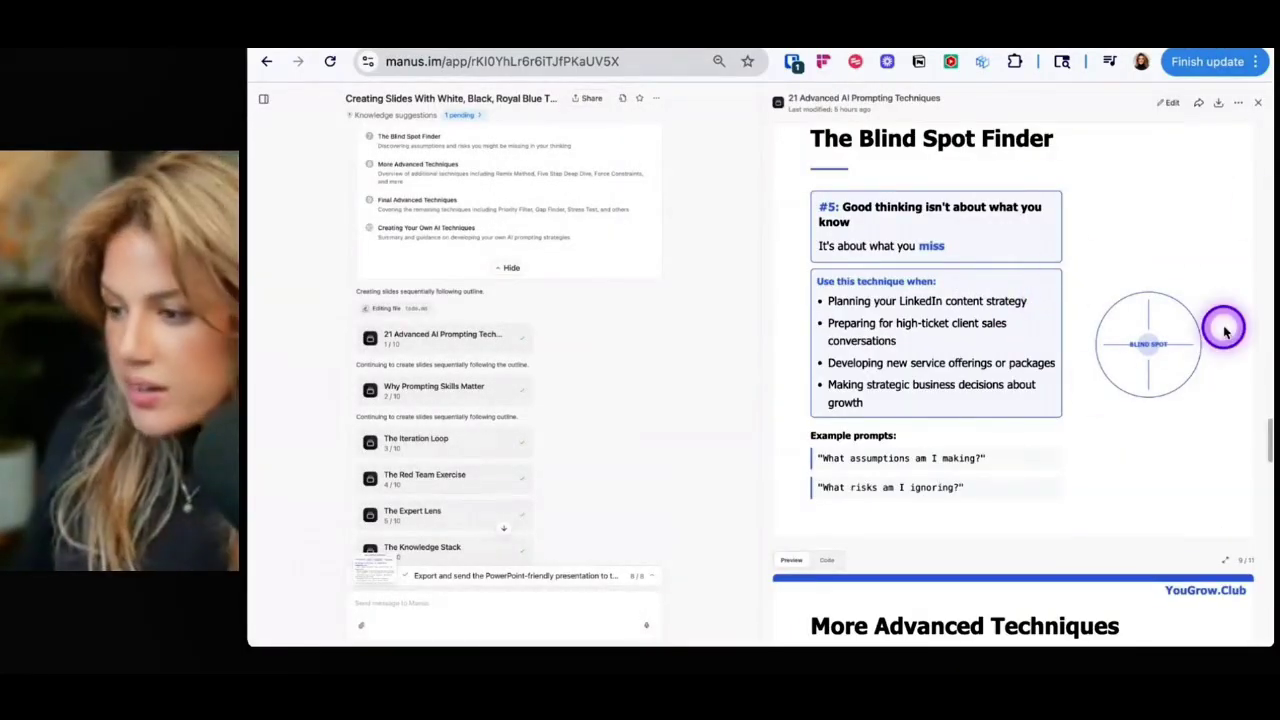
scroll(1222, 325, up, 5)
scroll(1222, 325, down, 5)
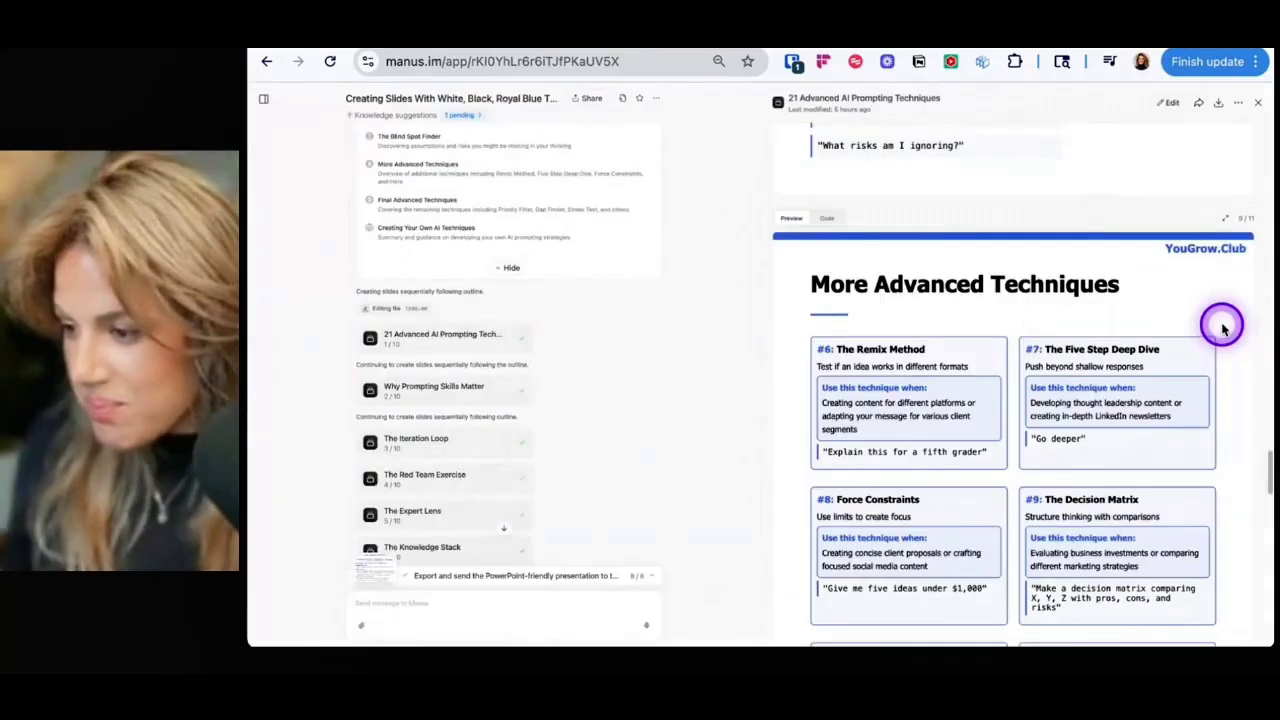
scroll(1222, 325, down, 3)
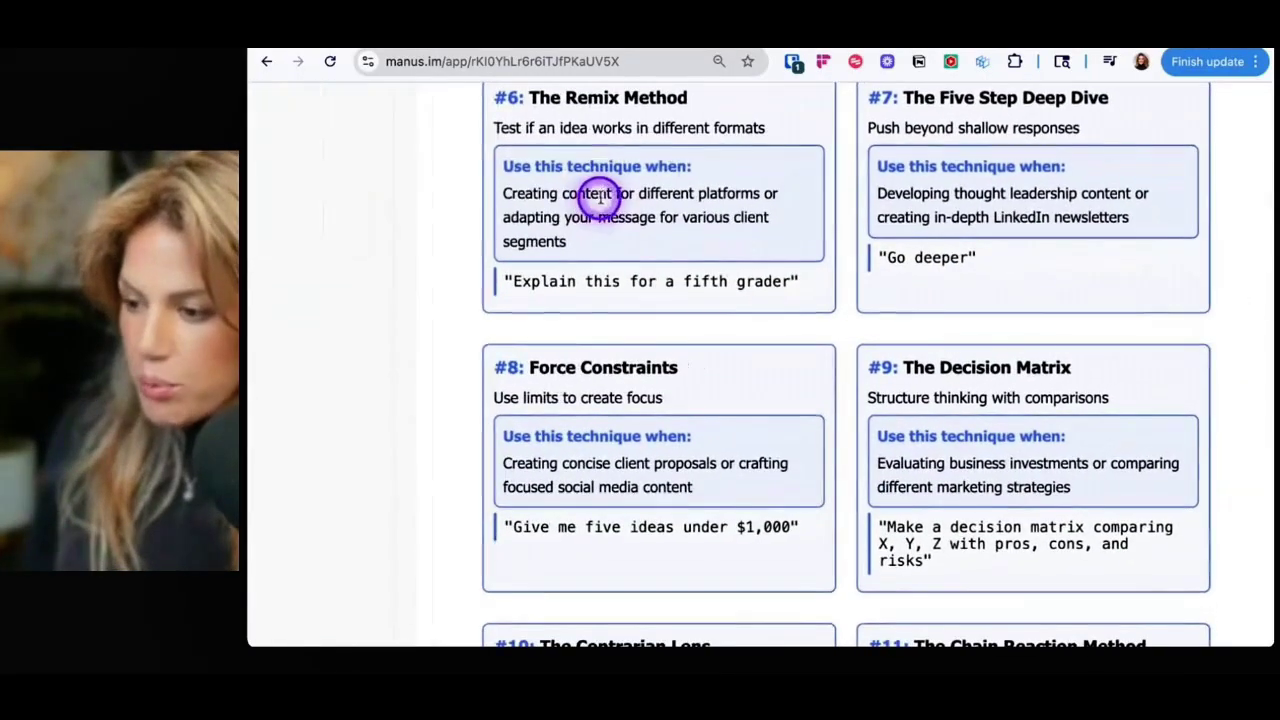
- Review the deck from The Remix Method to Creating Your Own AI Techniques and highlight its closing line about iteration
scroll(1064, 200, down, 5)
scroll(1064, 200, down, 6)
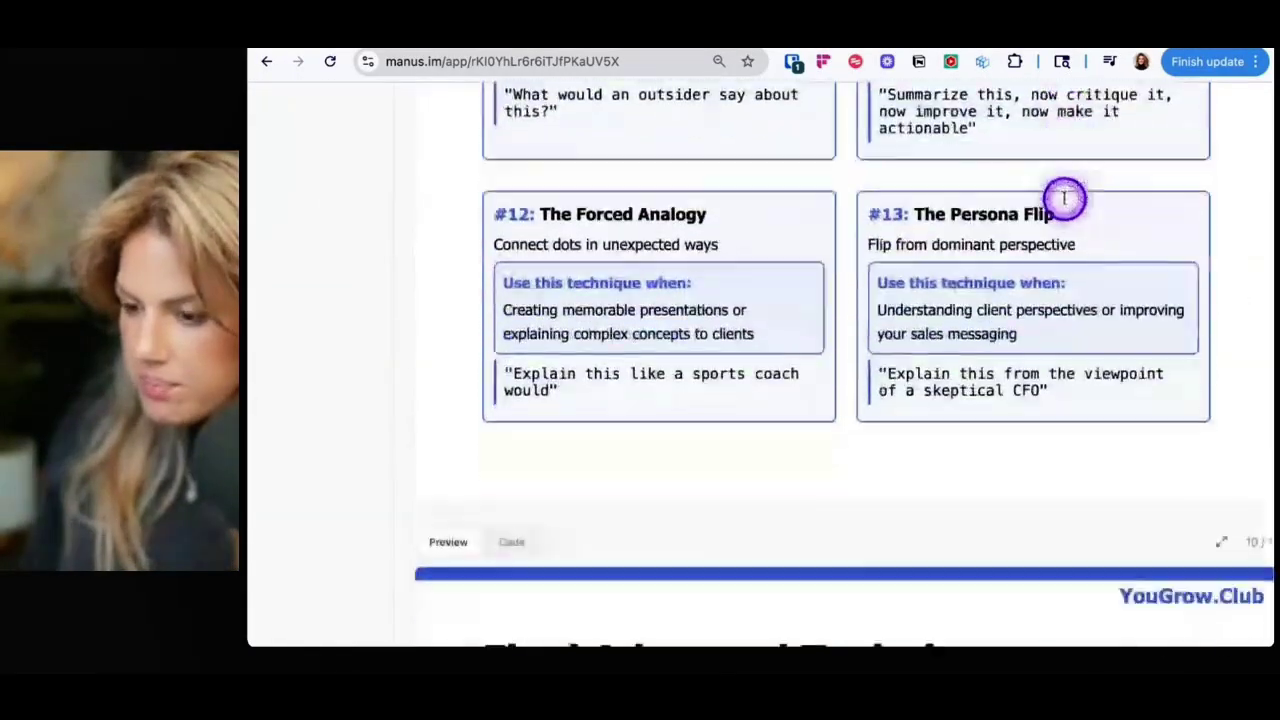
scroll(1064, 200, down, 10)
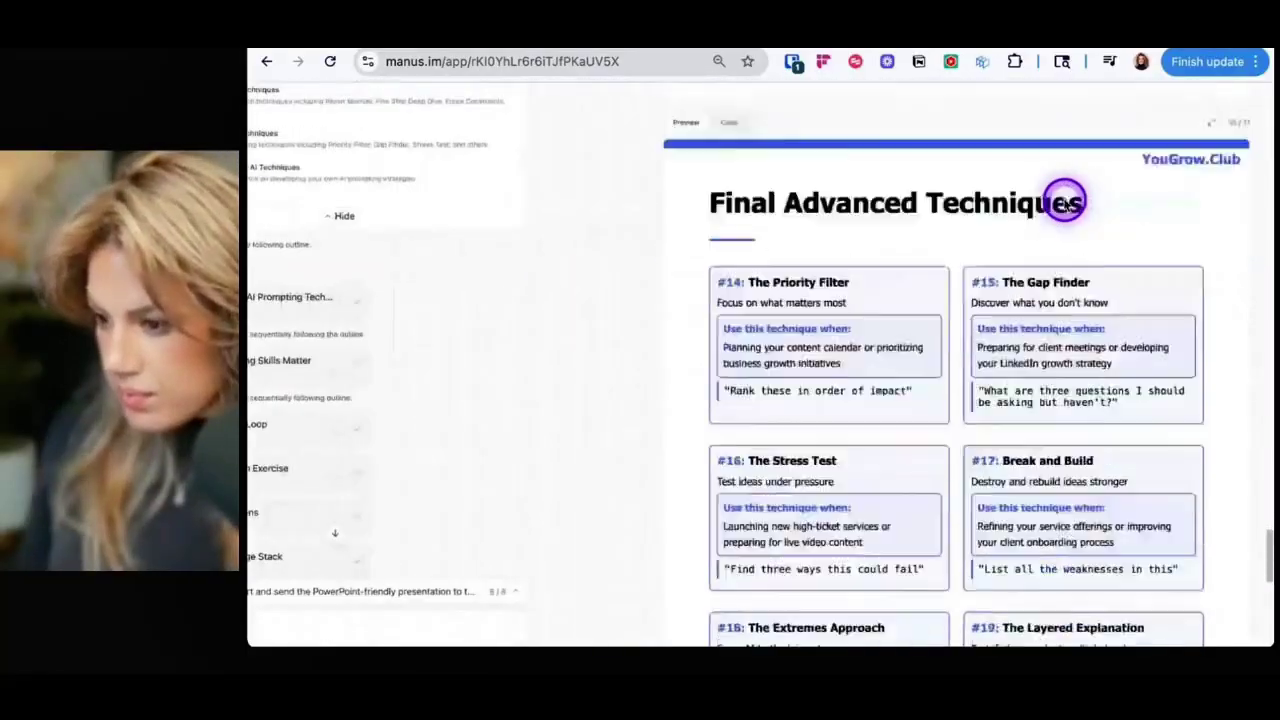
scroll(1064, 200, down, 5)
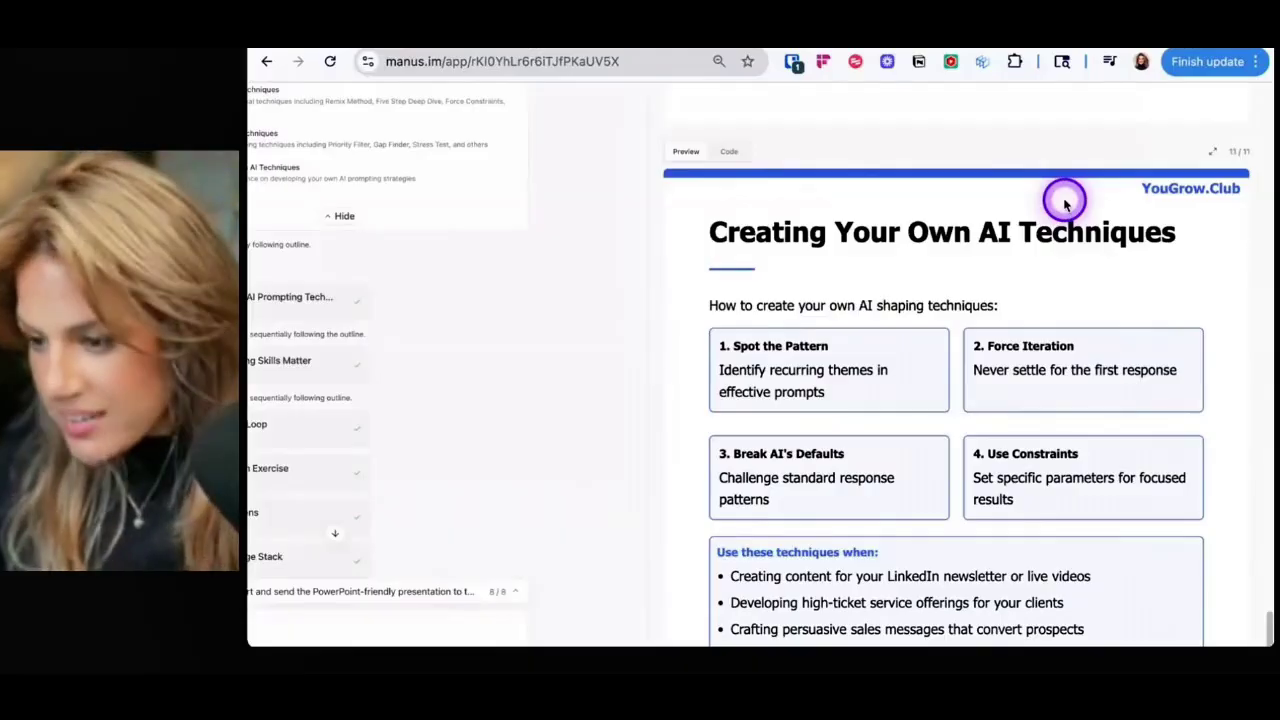
scroll(1064, 200, down, 1)
scroll(1064, 200, down, 1)
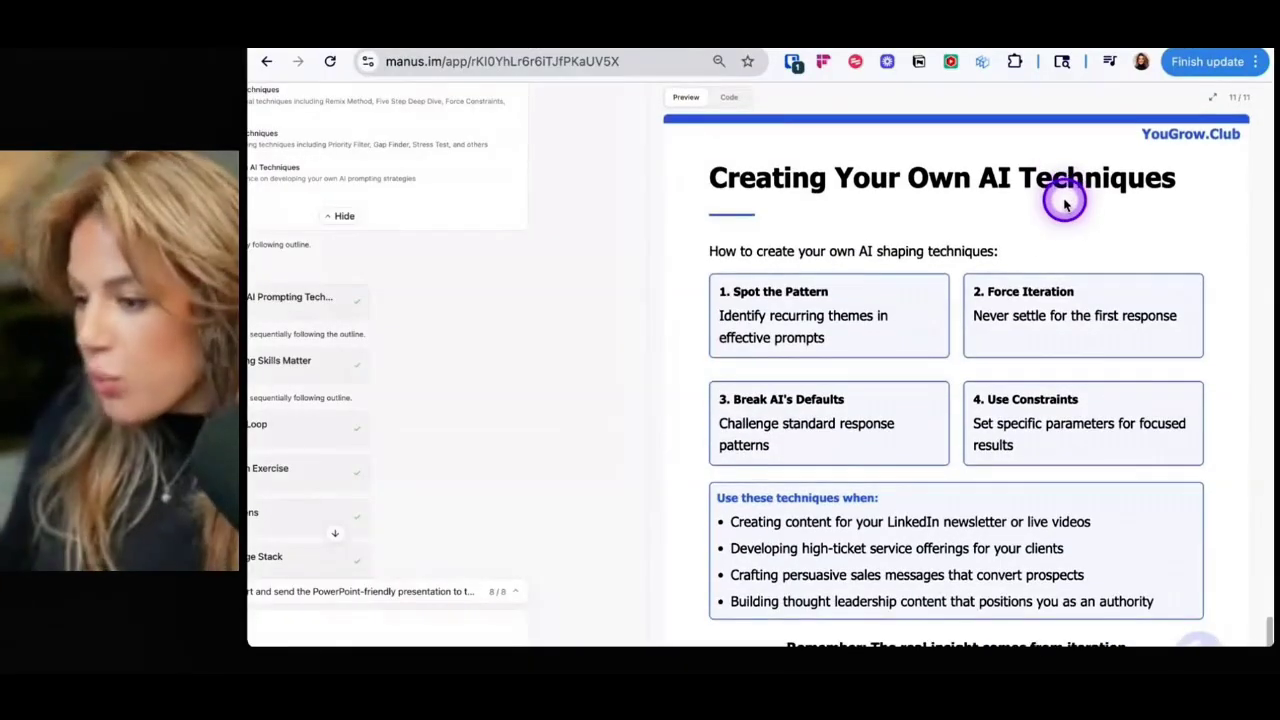
scroll(1064, 200, down, 1)
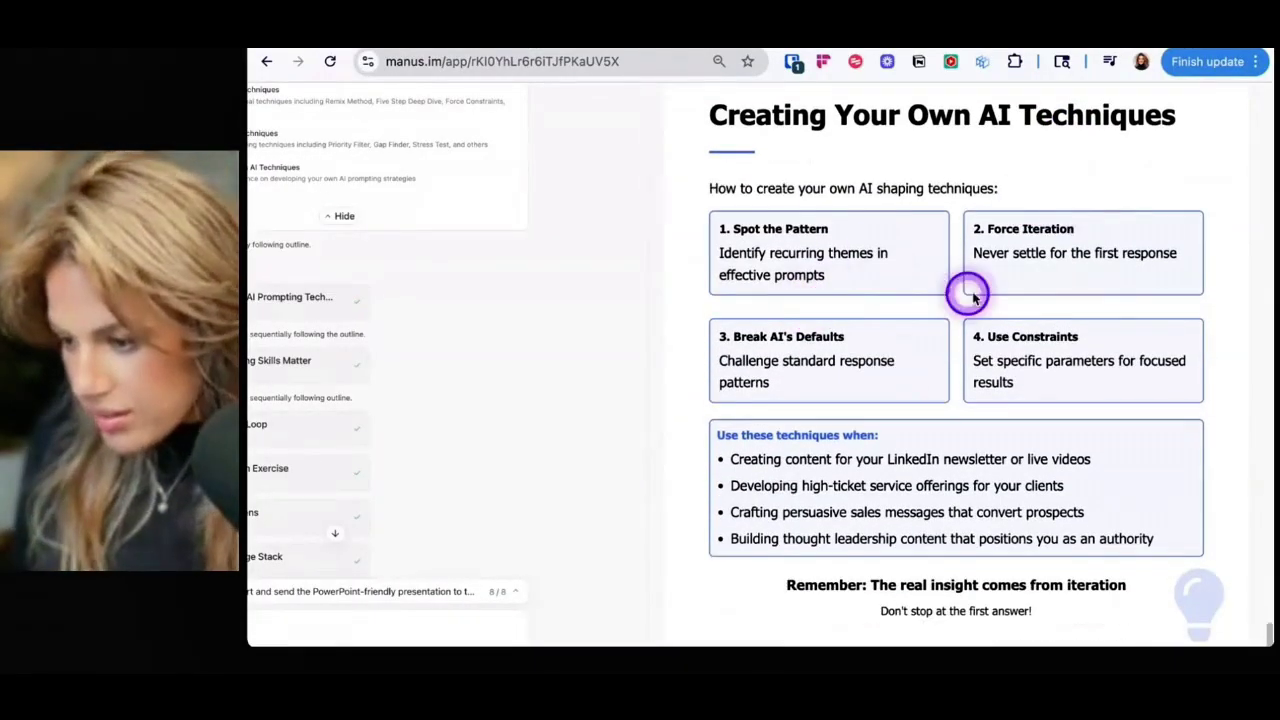
drag(786, 585, 1148, 590)
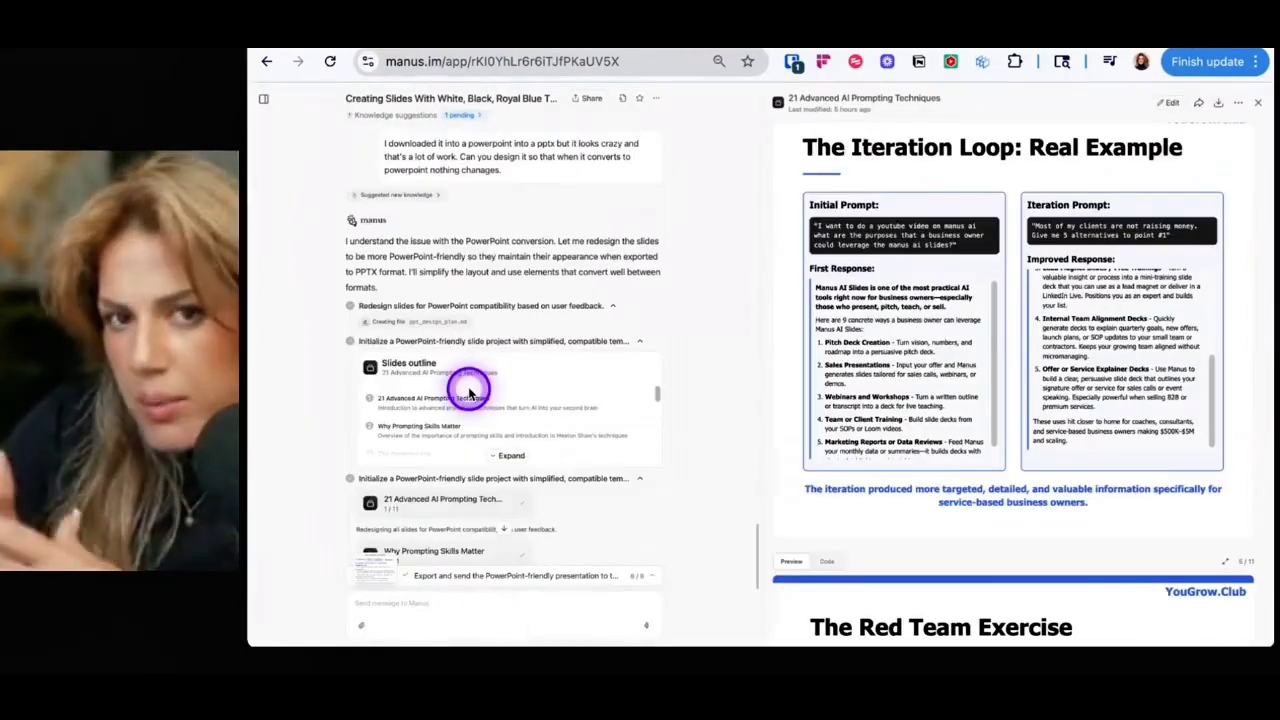
- Download the "21 Advanced AI Prompting Techniques" deck in PPTX format
click(1197, 118)
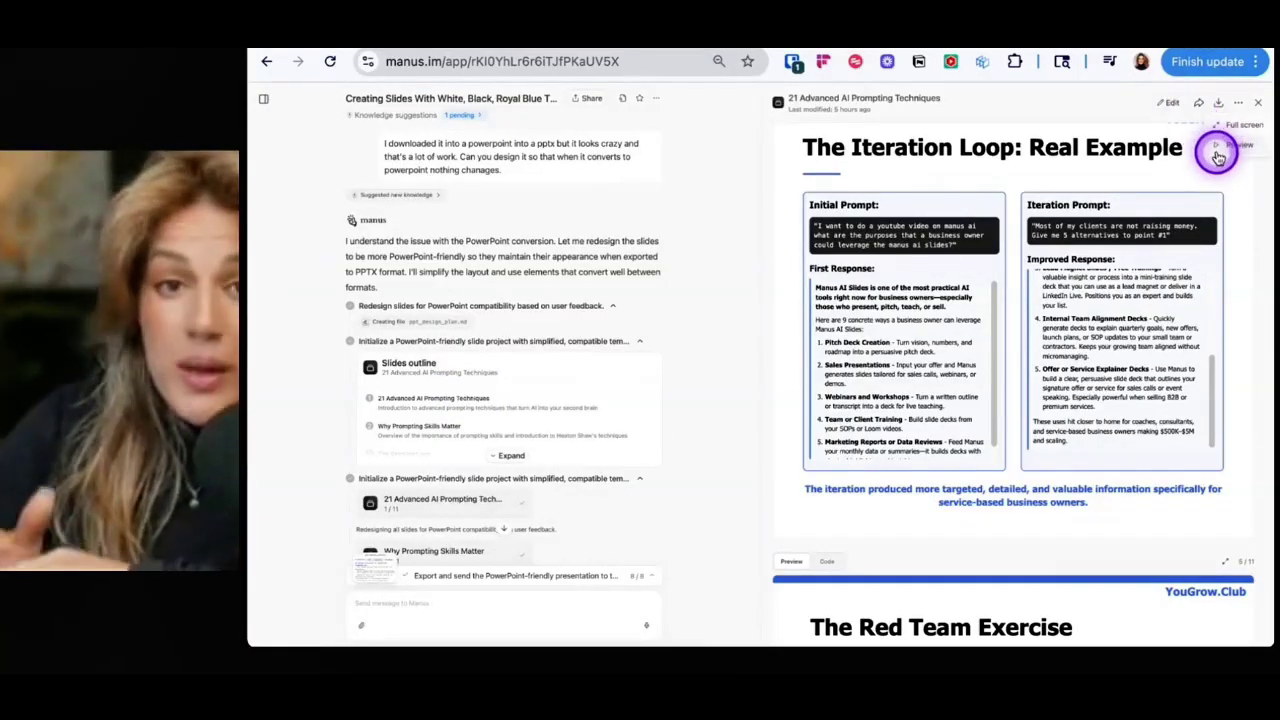
click(1220, 103)
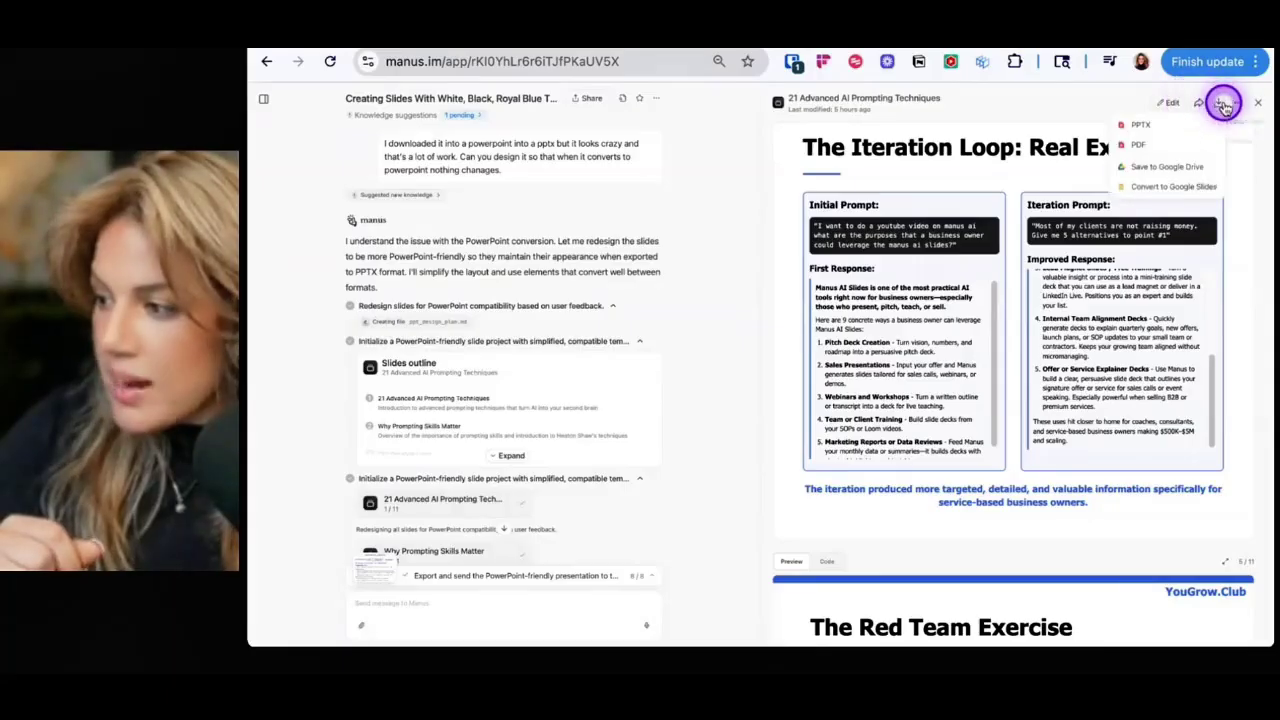
click(1168, 125)
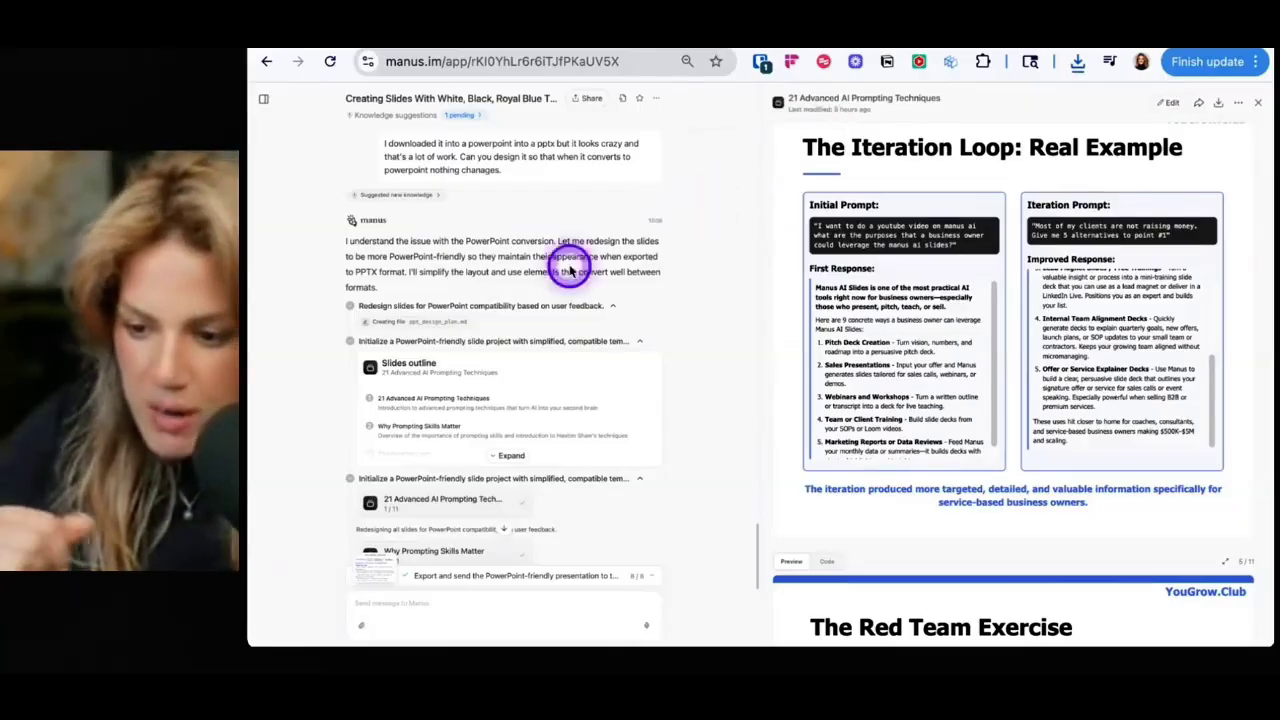
- Read the PowerPoint compatibility request in the chat, highlight its redesign sentence, and follow the redesign steps to the completion message
scroll(491, 309, up, 5)
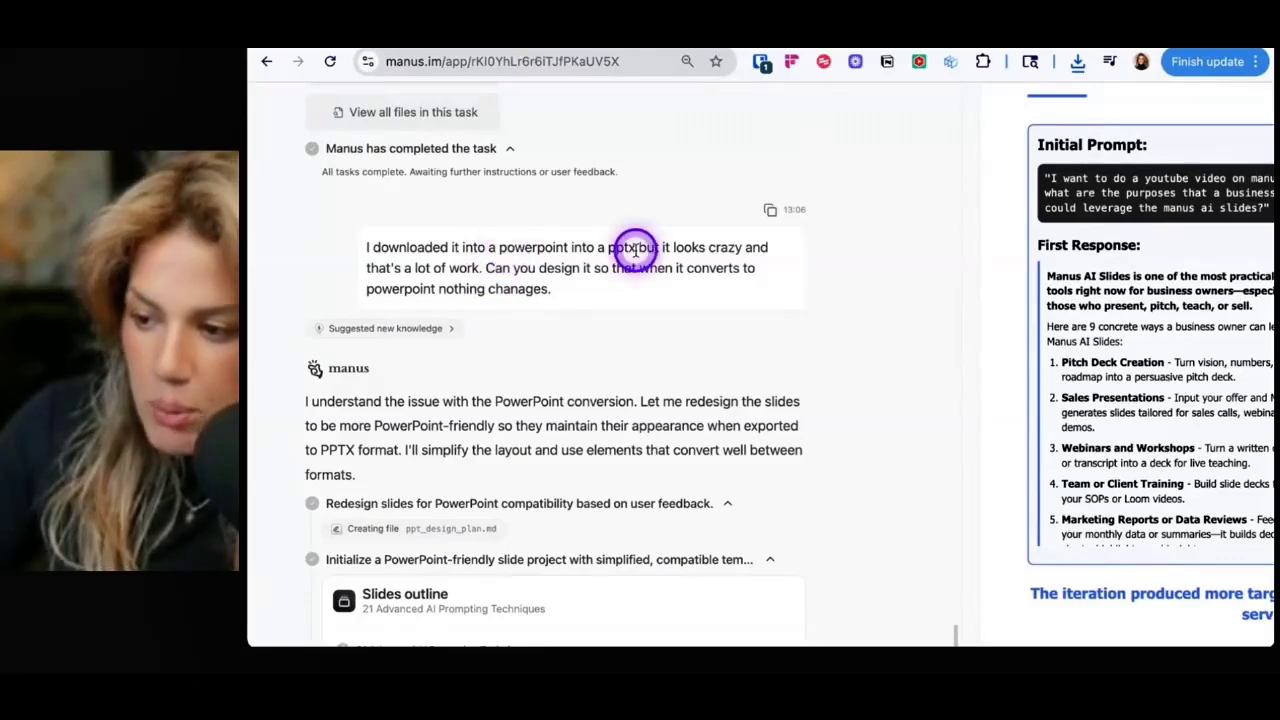
drag(487, 268, 697, 295)
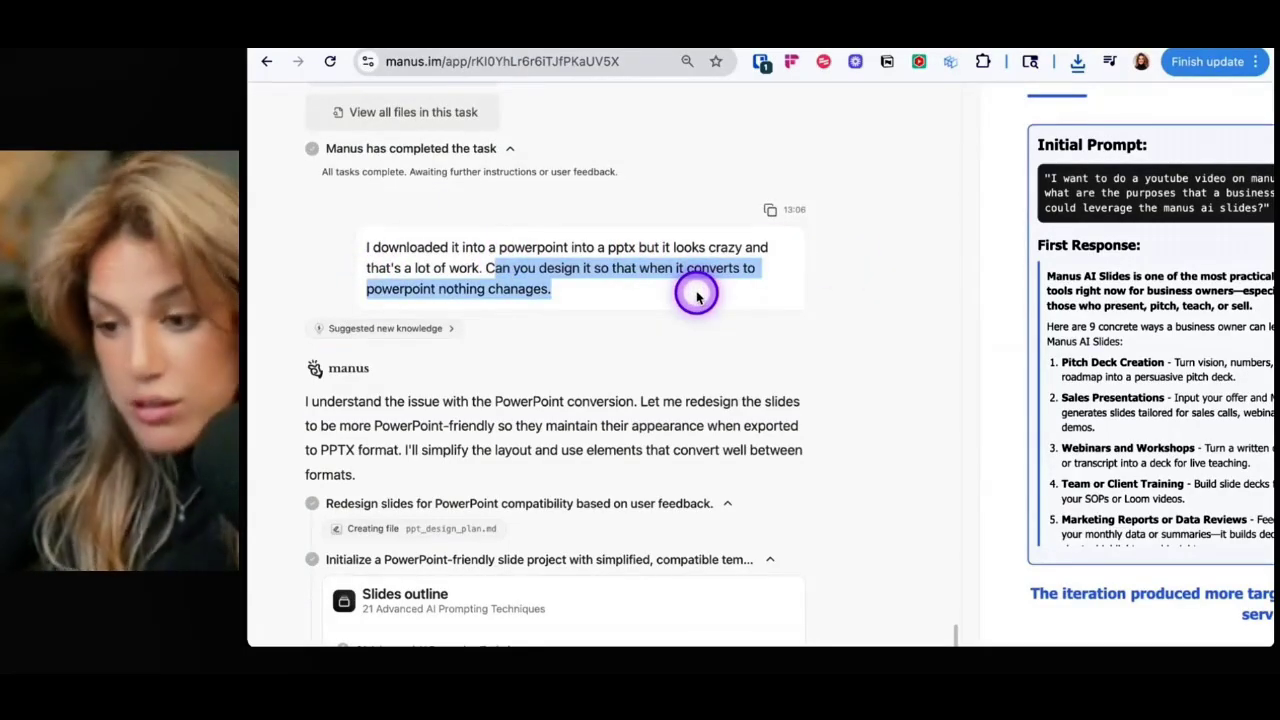
scroll(697, 295, down, 2)
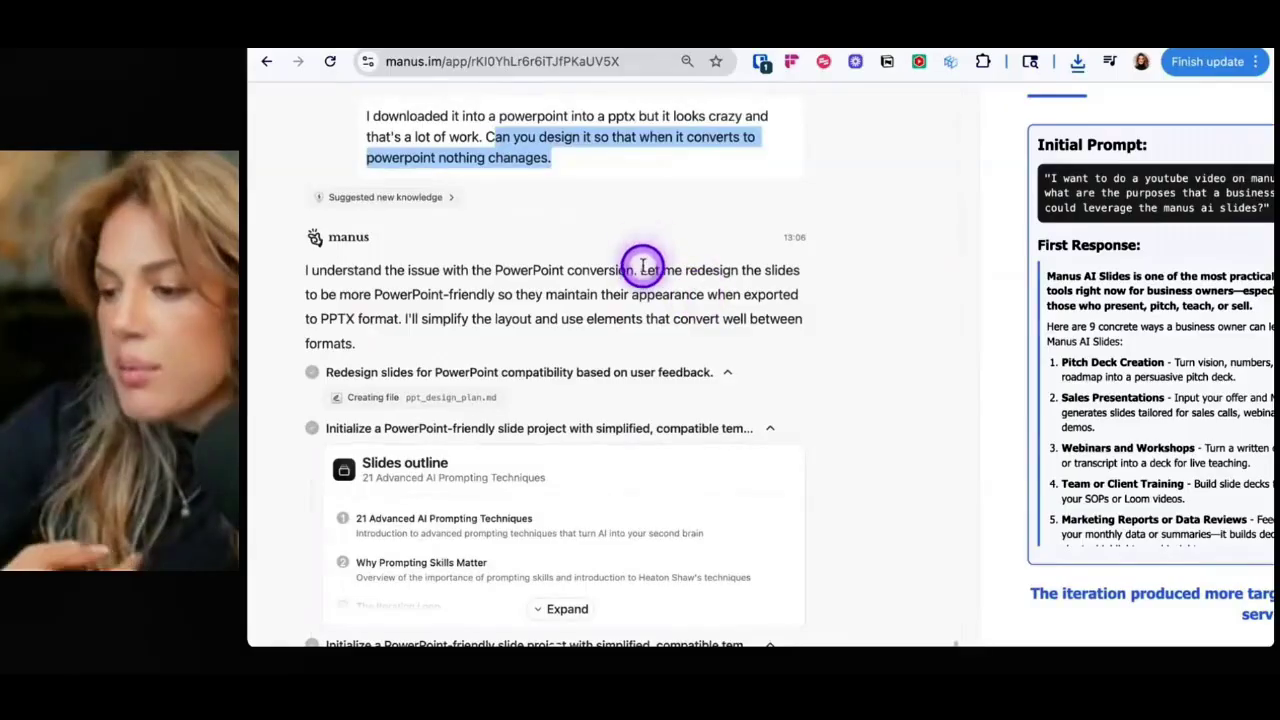
scroll(640, 278, down, 2)
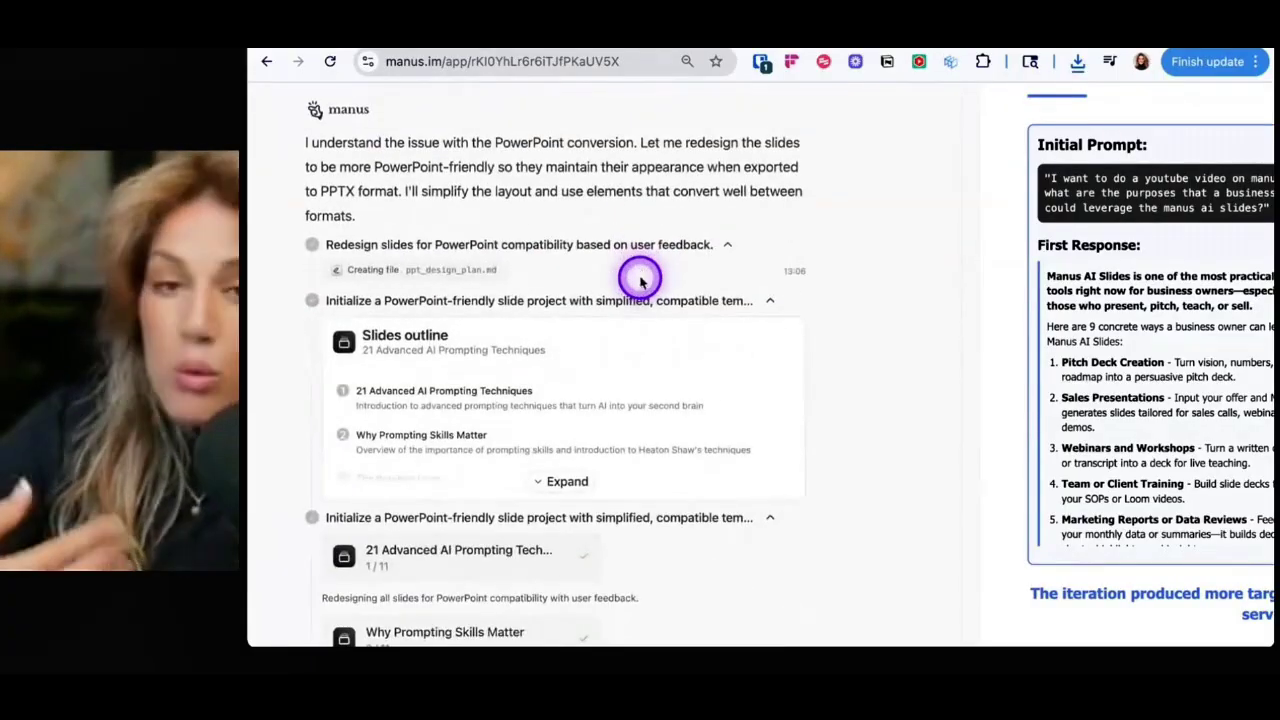
scroll(646, 306, down, 4)
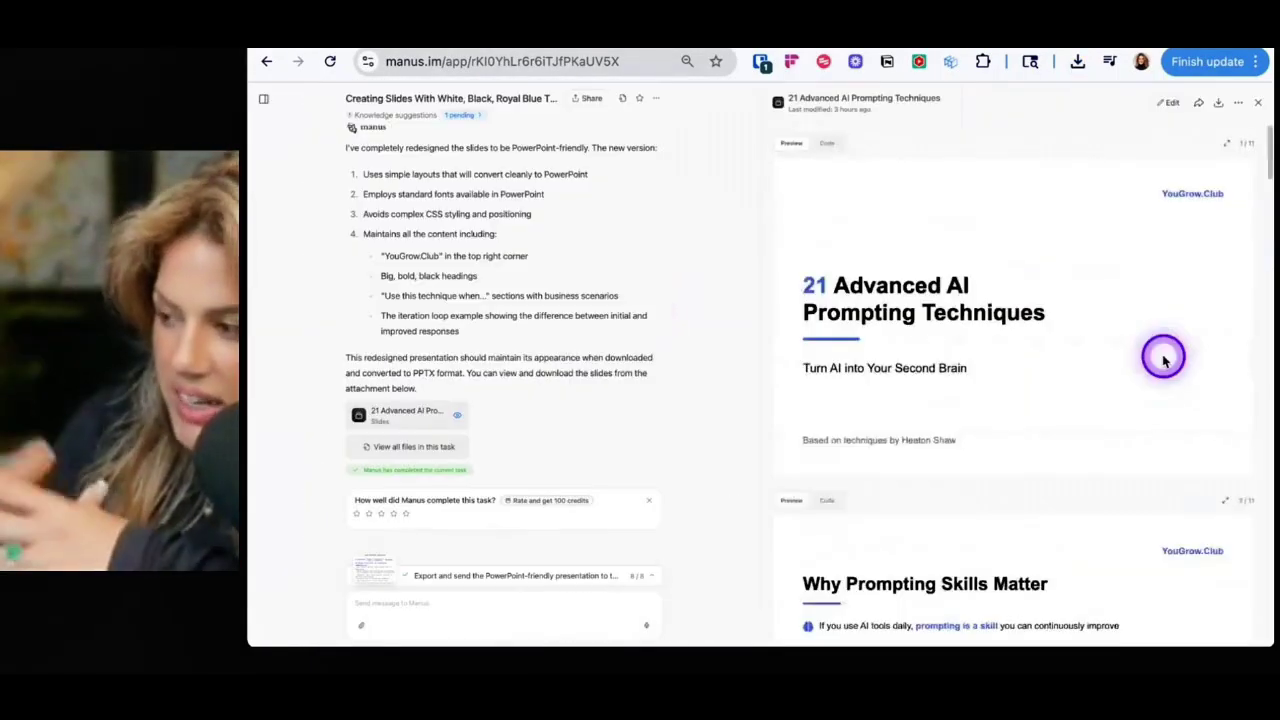
- Skim the PowerPoint-friendly version of the deck from the title slide to Creating Your Own AI Techniques
scroll(1268, 300, down, 5)
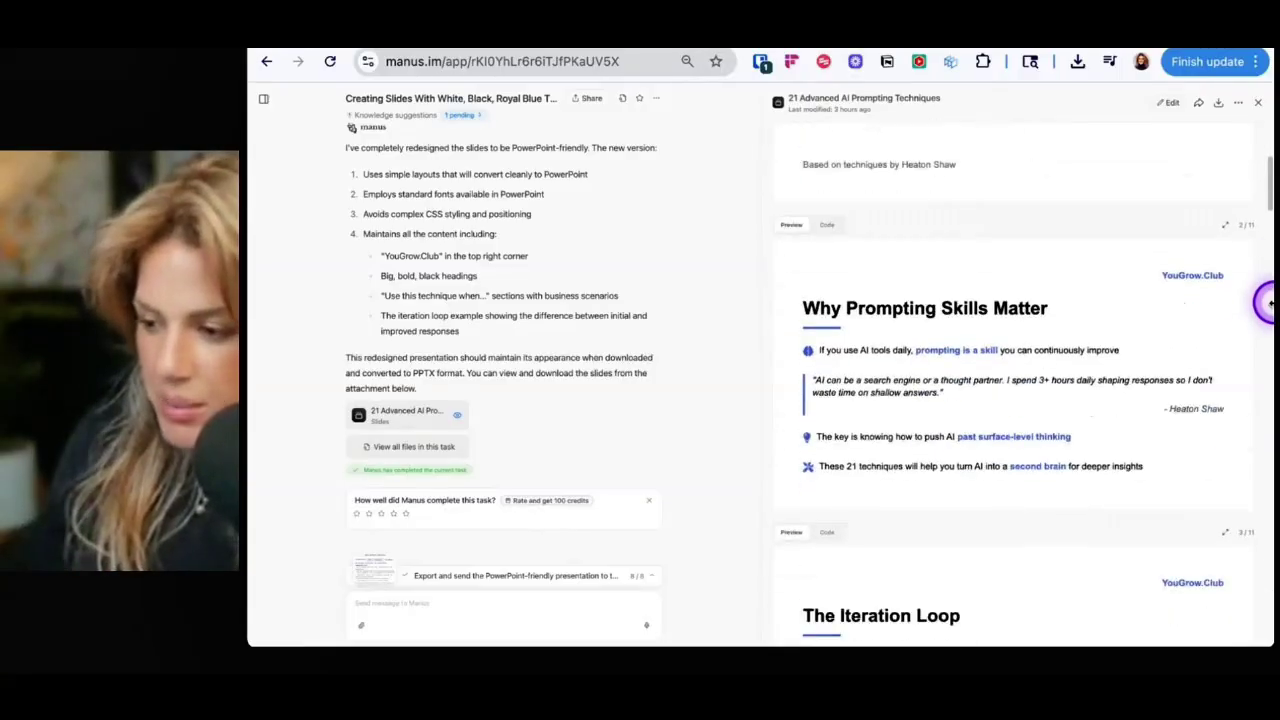
scroll(1268, 300, down, 10)
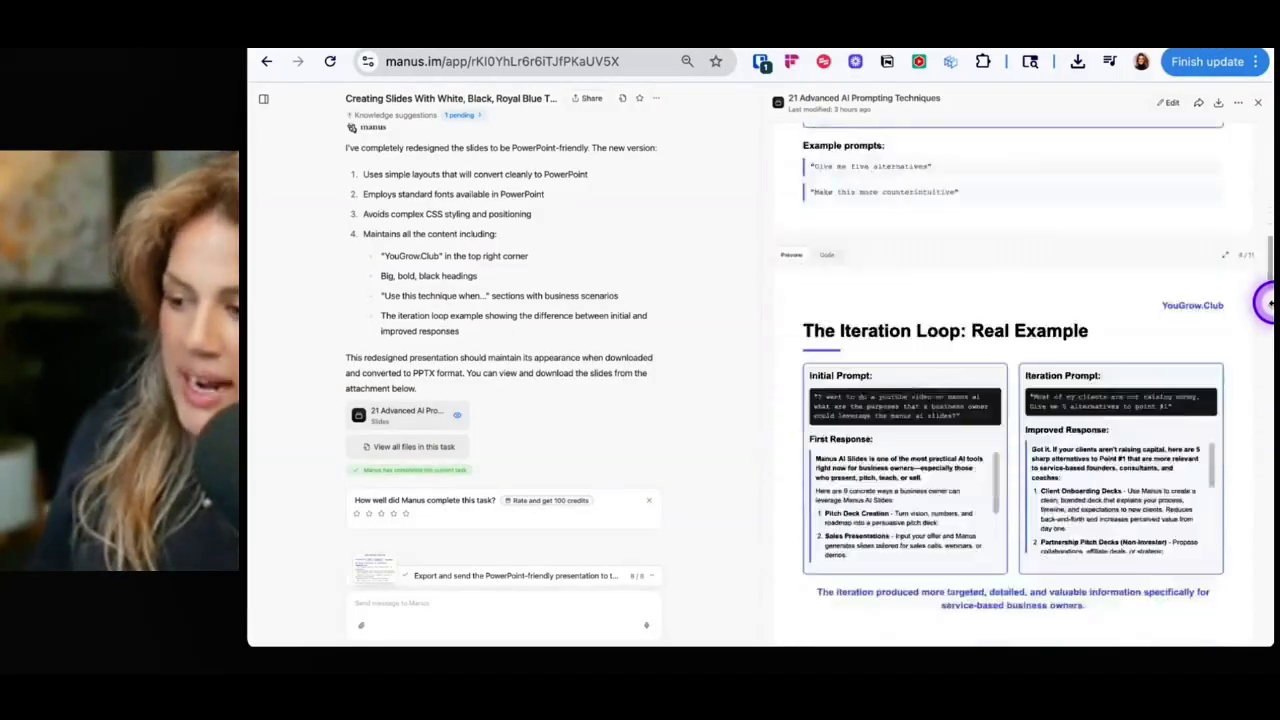
scroll(1266, 302, down, 15)
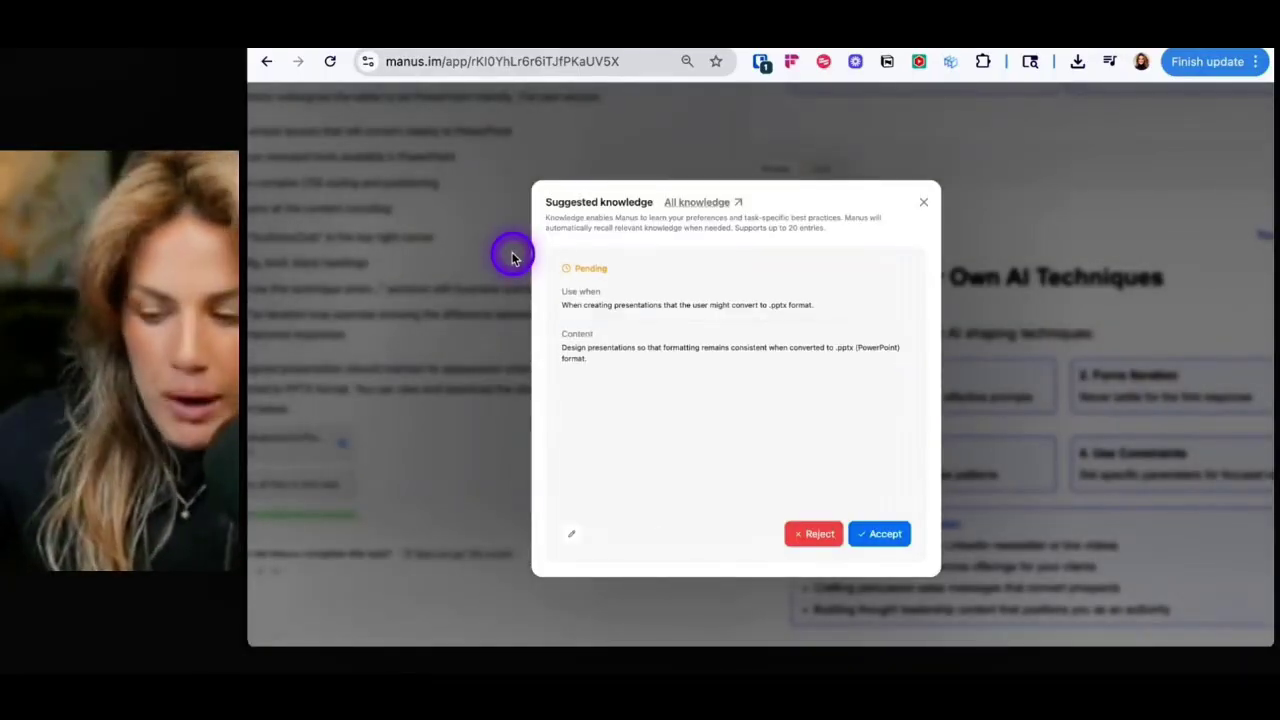
- Reject the suggested knowledge entry about consistent .pptx formatting and close the suggestions
click(796, 540)
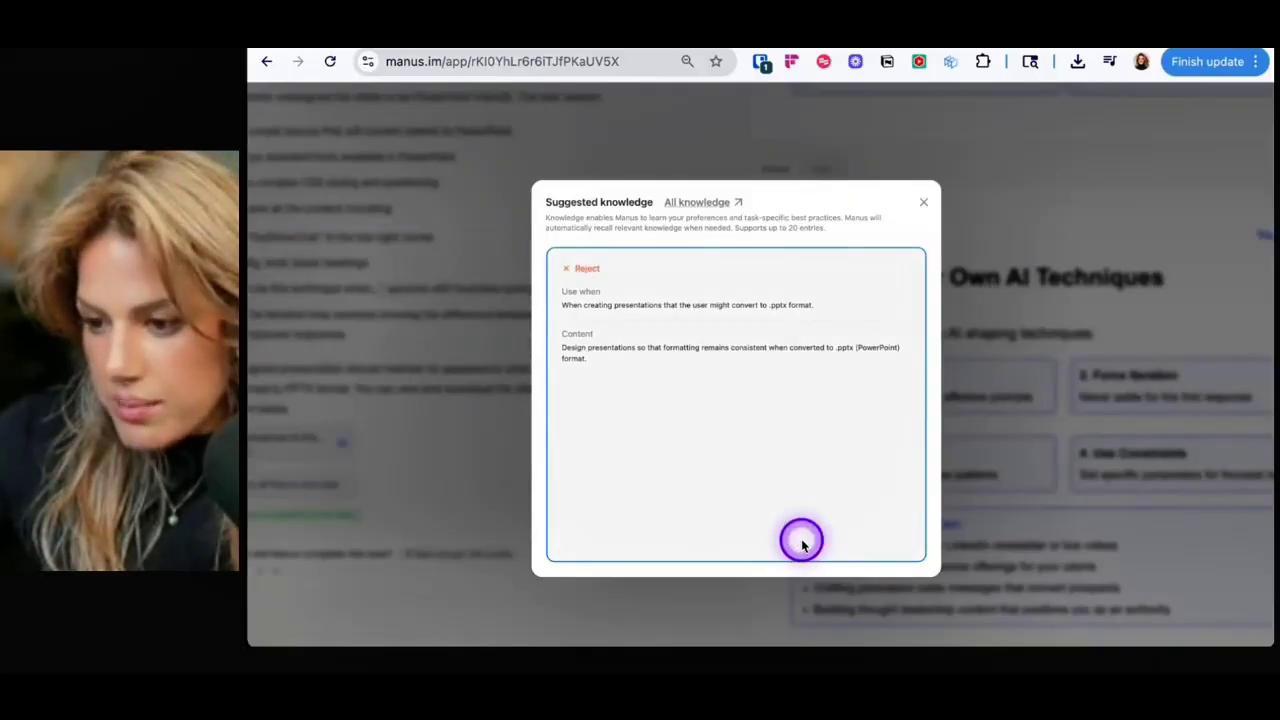
click(924, 203)
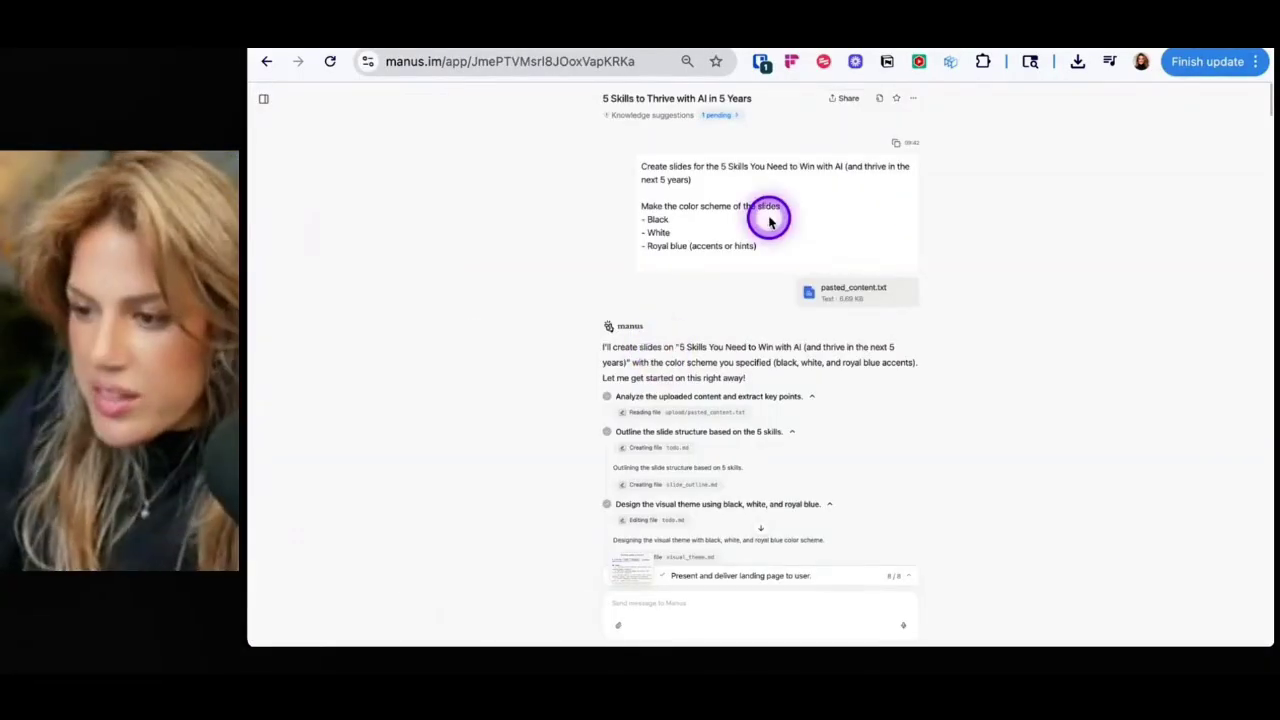
- In the "5 Skills to Thrive with AI in 5 Years" task, skim the source text in pasted_content.txt and close it
scroll(766, 214, up, 5)
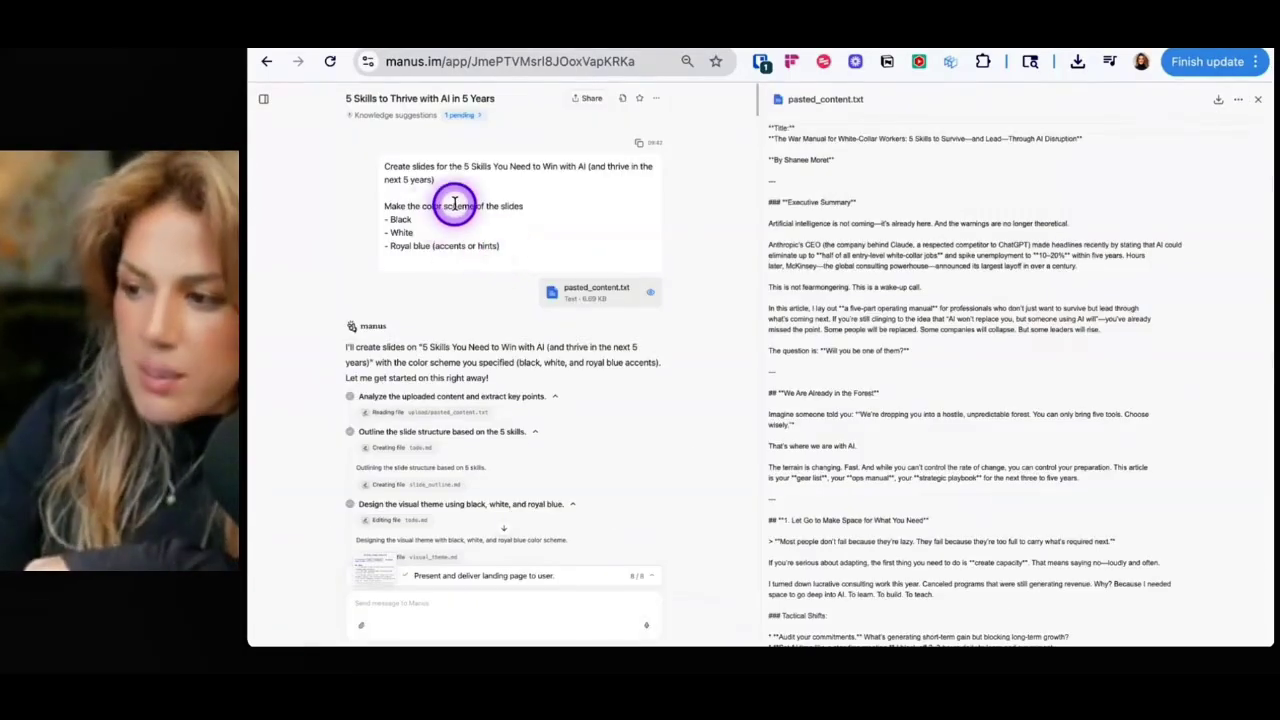
scroll(996, 315, down, 15)
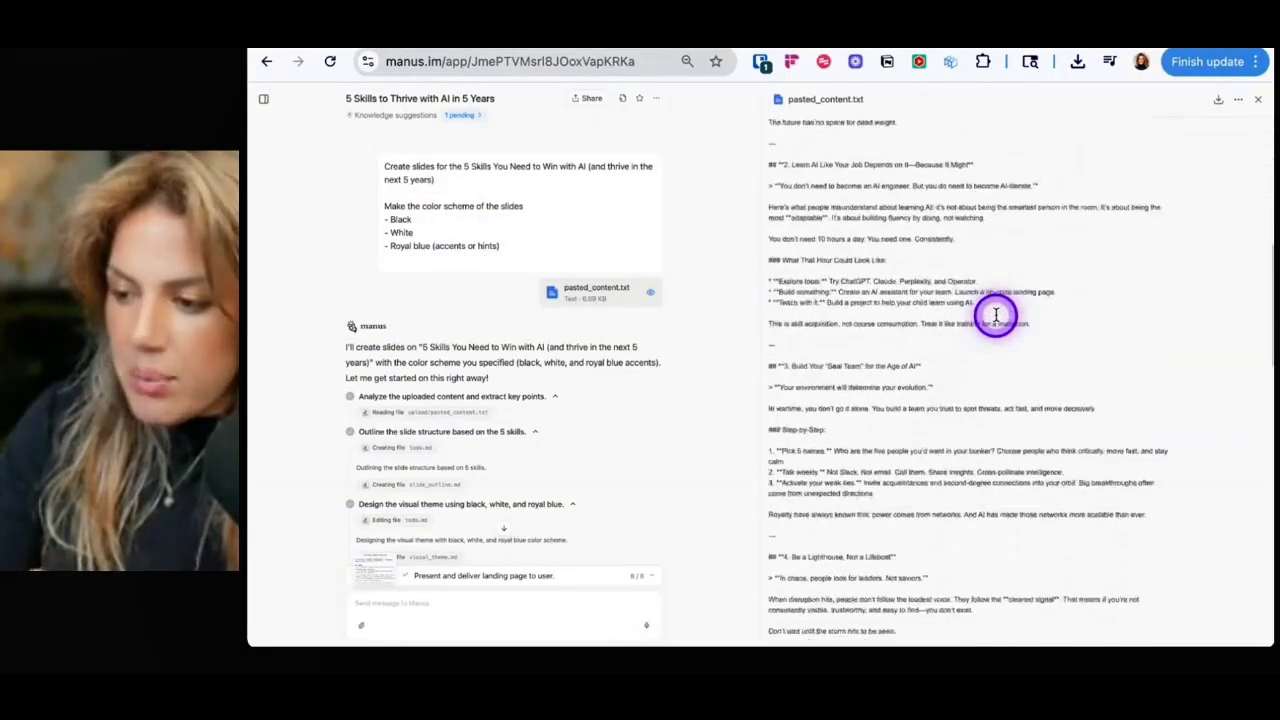
scroll(996, 315, up, 10)
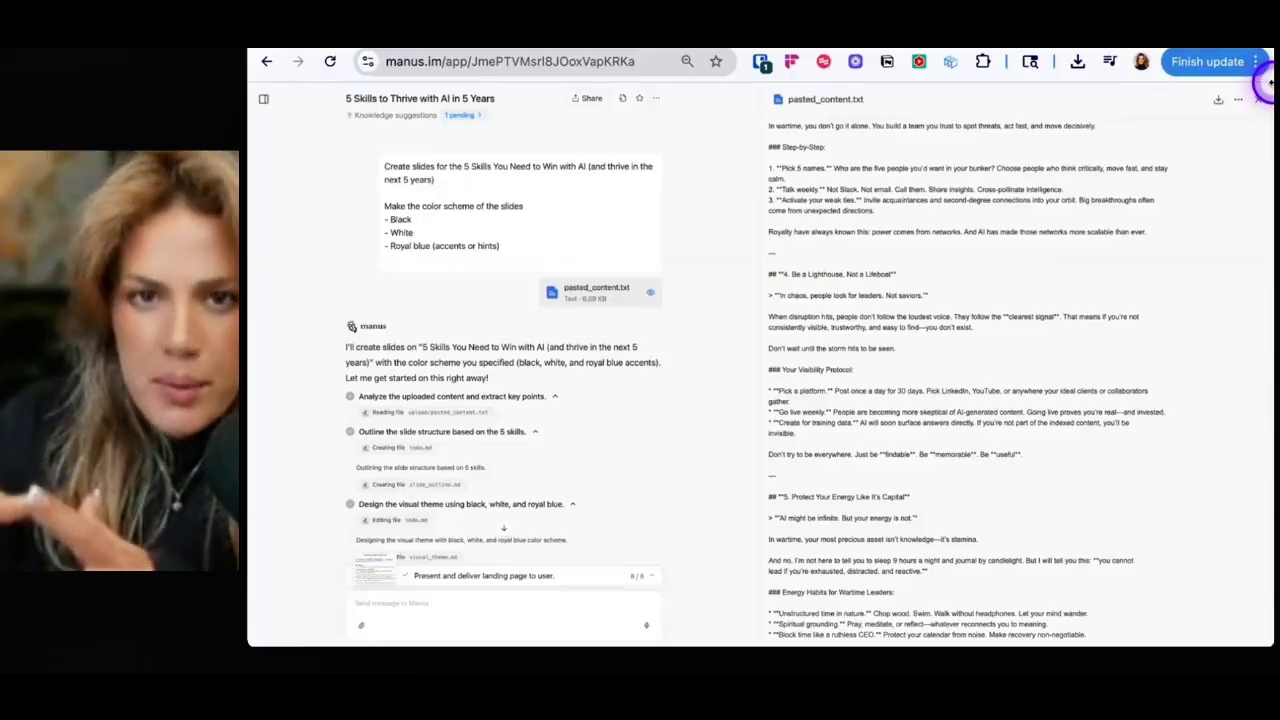
click(1261, 97)
- Read the slide creation steps and completion summary in the chat, and open the "5 Skills You Need to Win with AI" deck
scroll(948, 226, down, 2)
scroll(670, 183, down, 1)
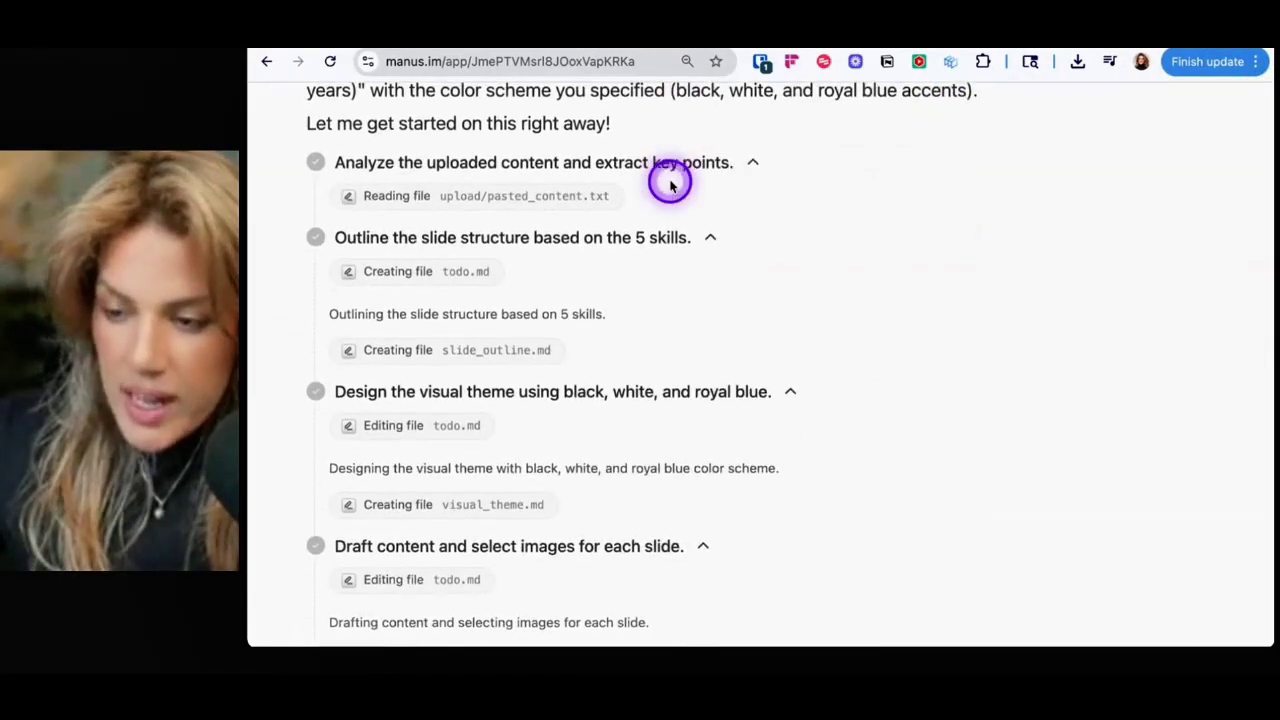
scroll(670, 183, down, 5)
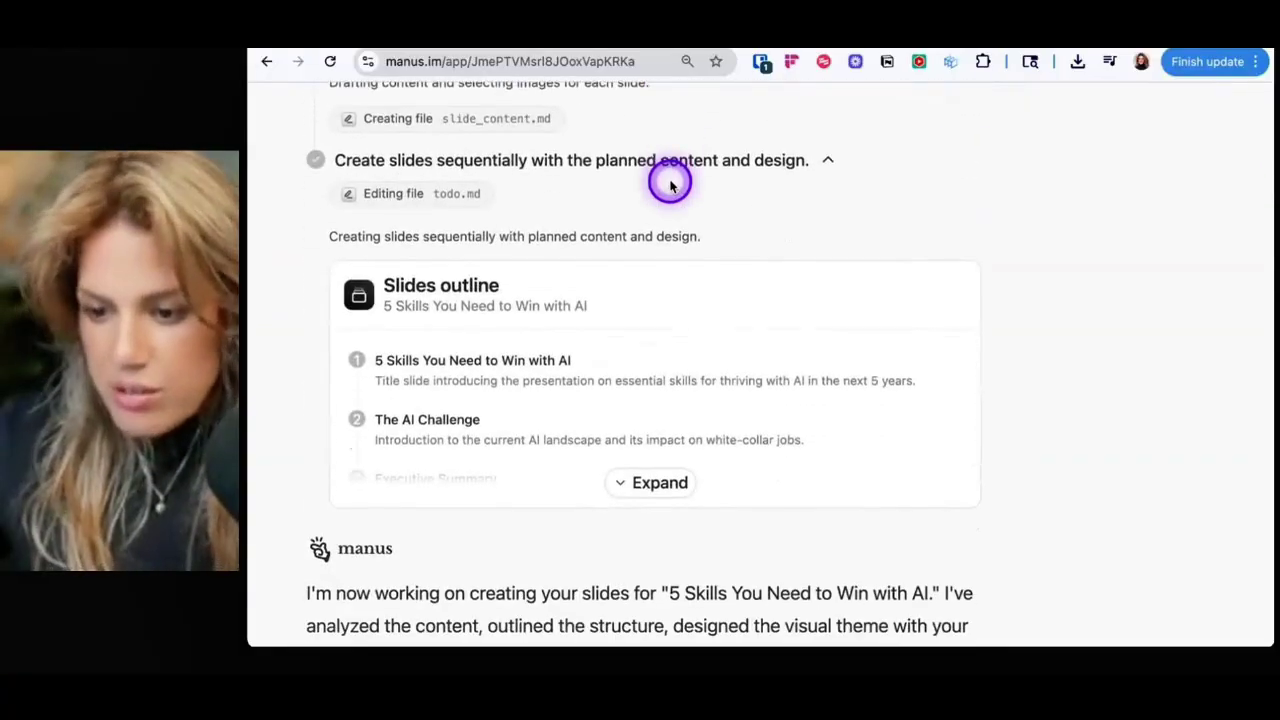
scroll(669, 175, down, 2)
scroll(660, 277, down, 10)
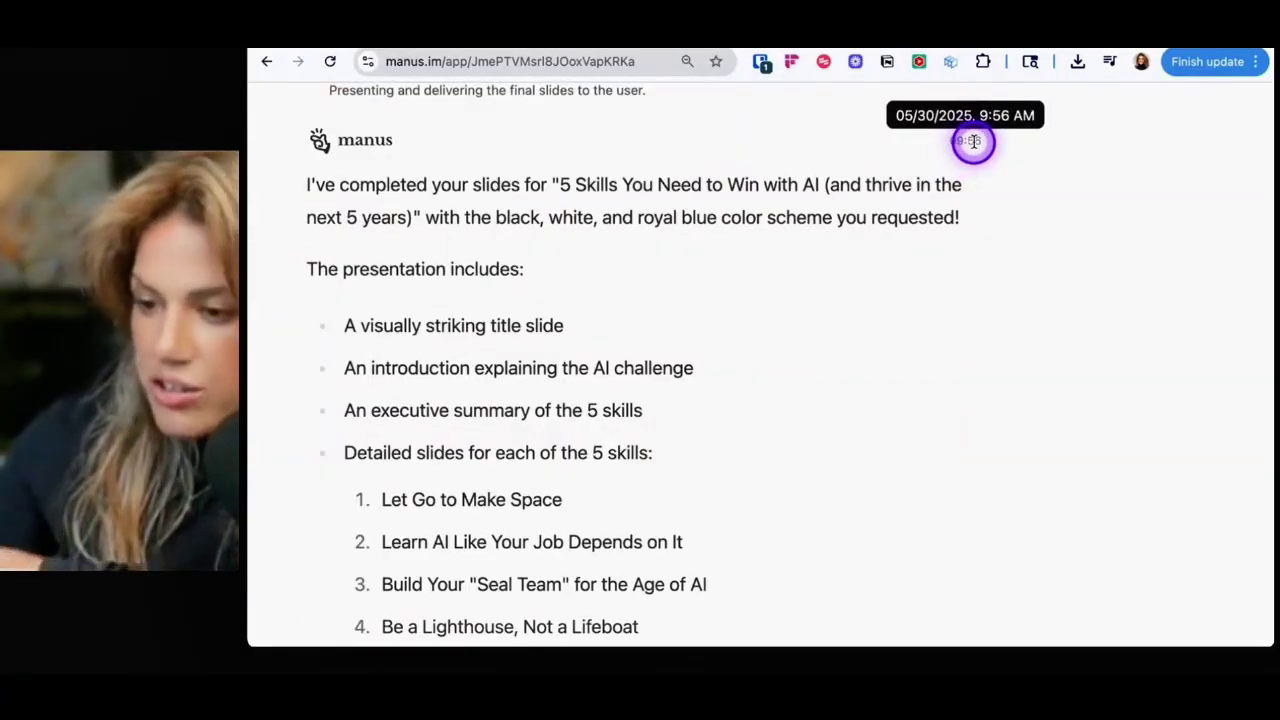
scroll(973, 141, down, 2)
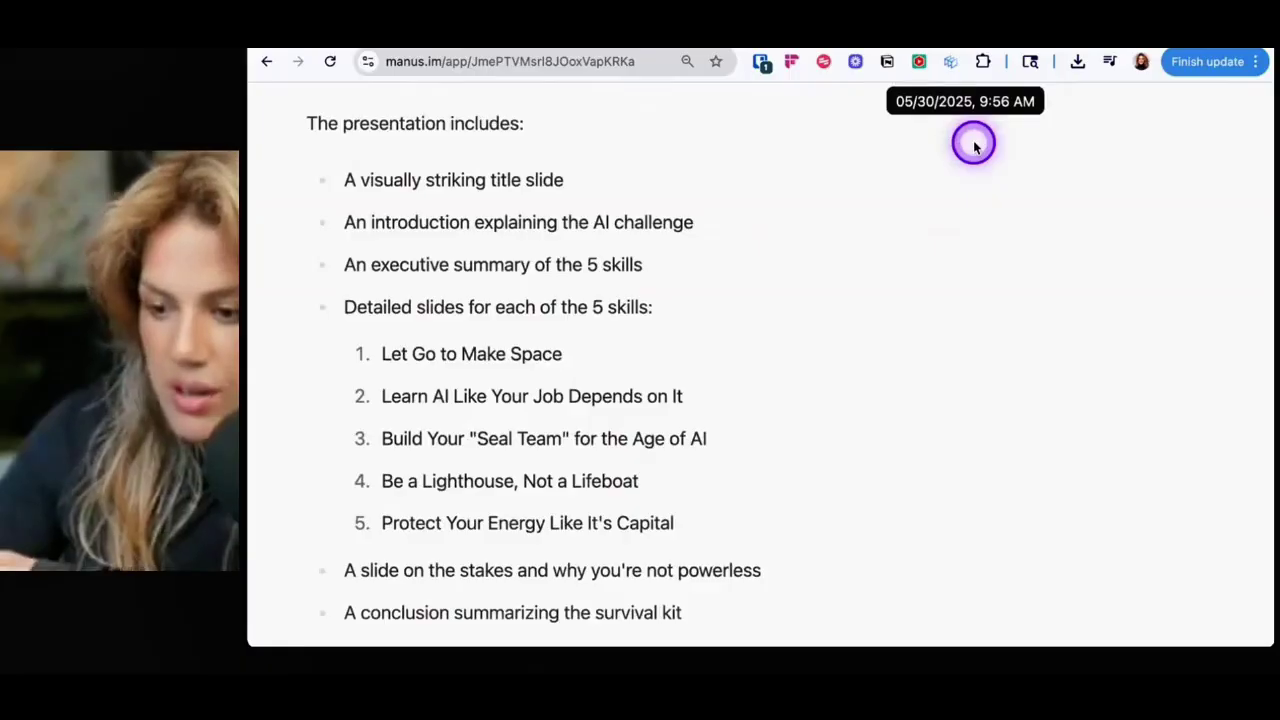
scroll(974, 144, down, 3)
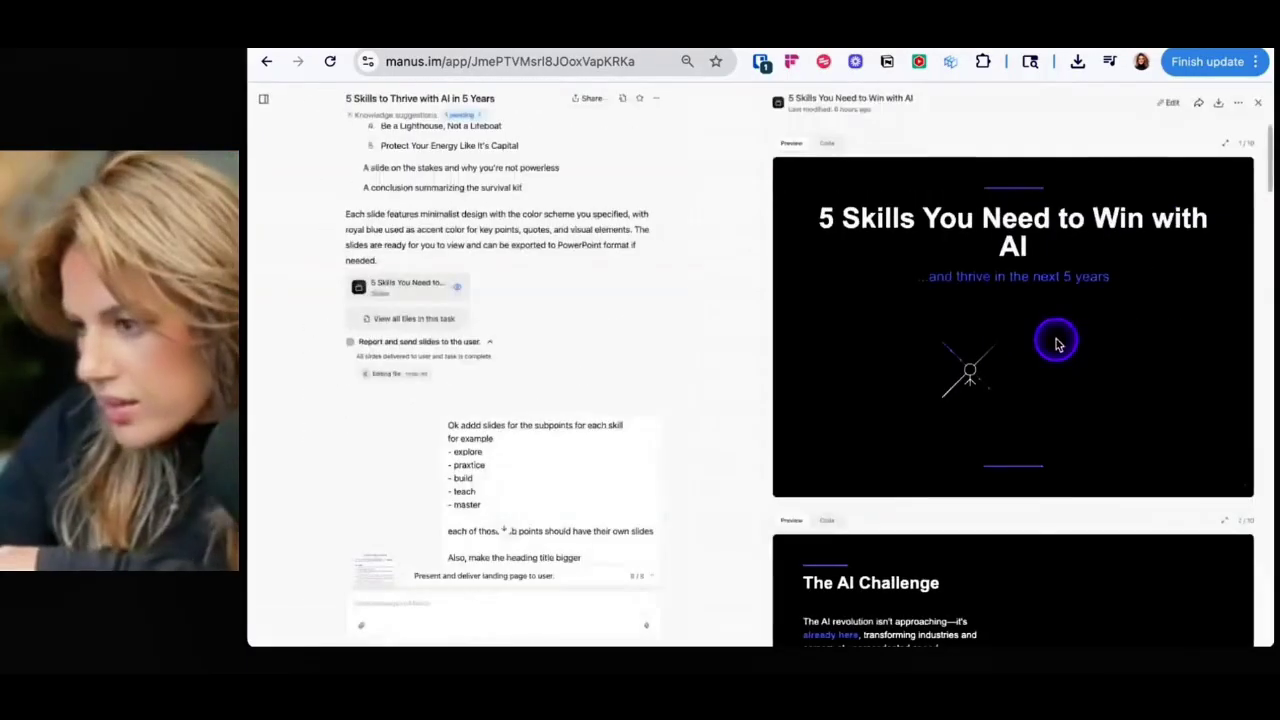
- Review the "5 Skills You Need to Win with AI" deck from the title slide through The AI Challenge and Executive Summary to Skill #5
scroll(1243, 371, down, 3)
scroll(1245, 375, down, 1)
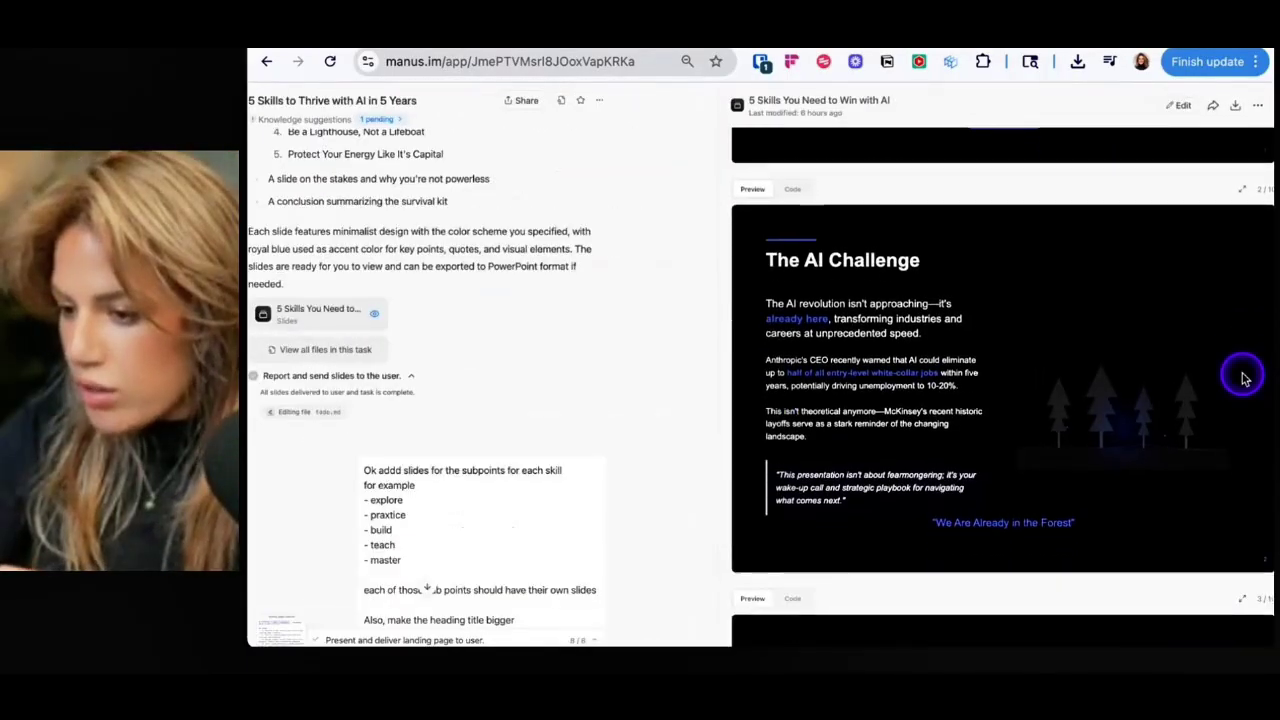
scroll(1245, 377, down, 2)
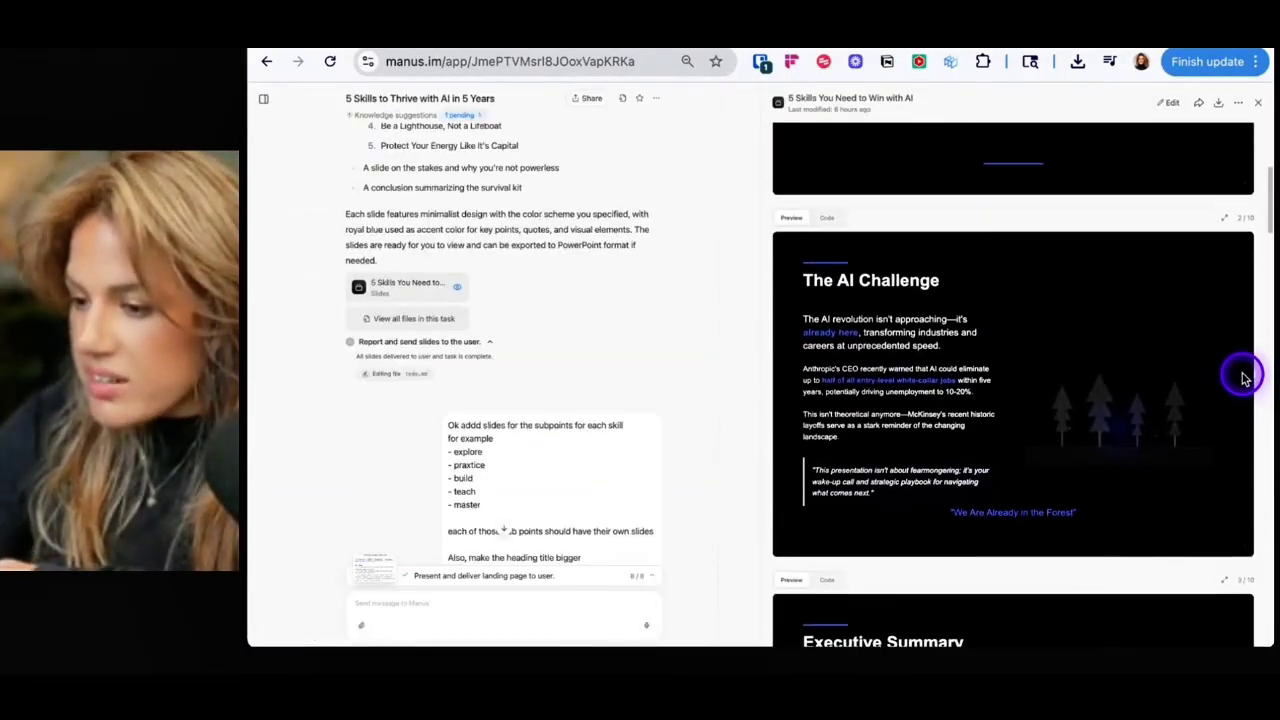
scroll(1245, 377, down, 3)
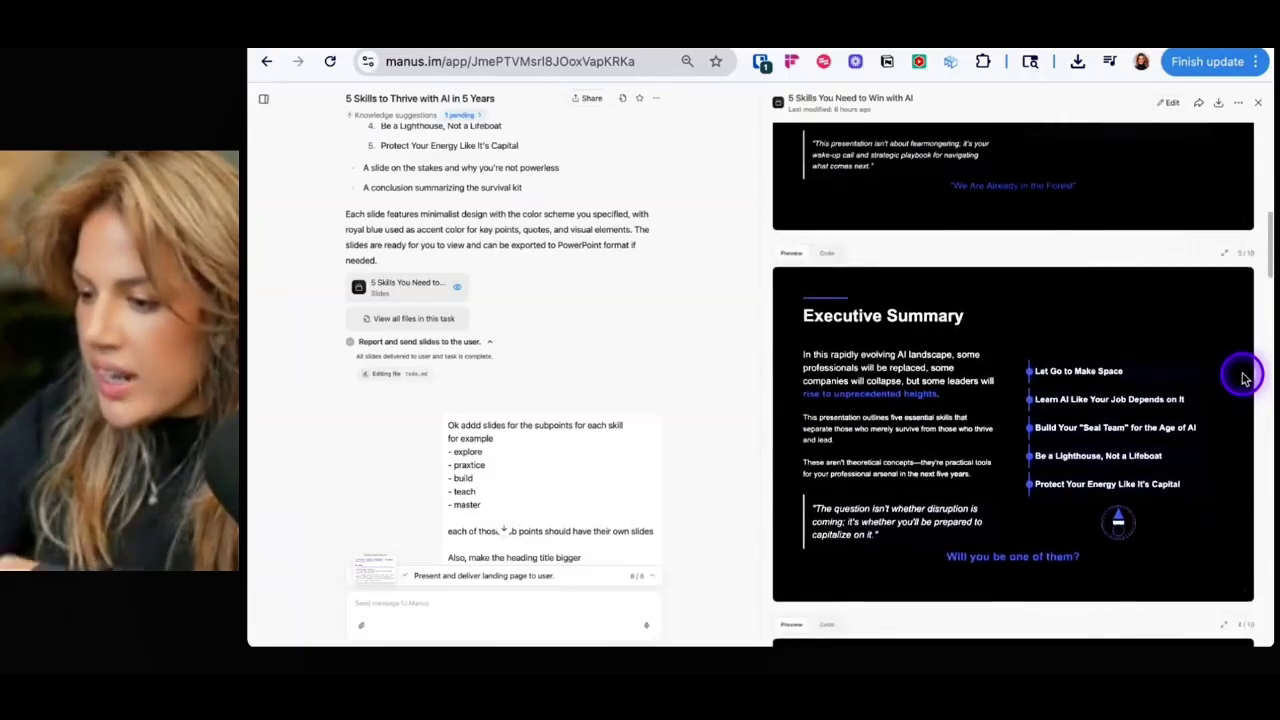
scroll(1245, 377, up, 2)
scroll(1245, 377, down, 5)
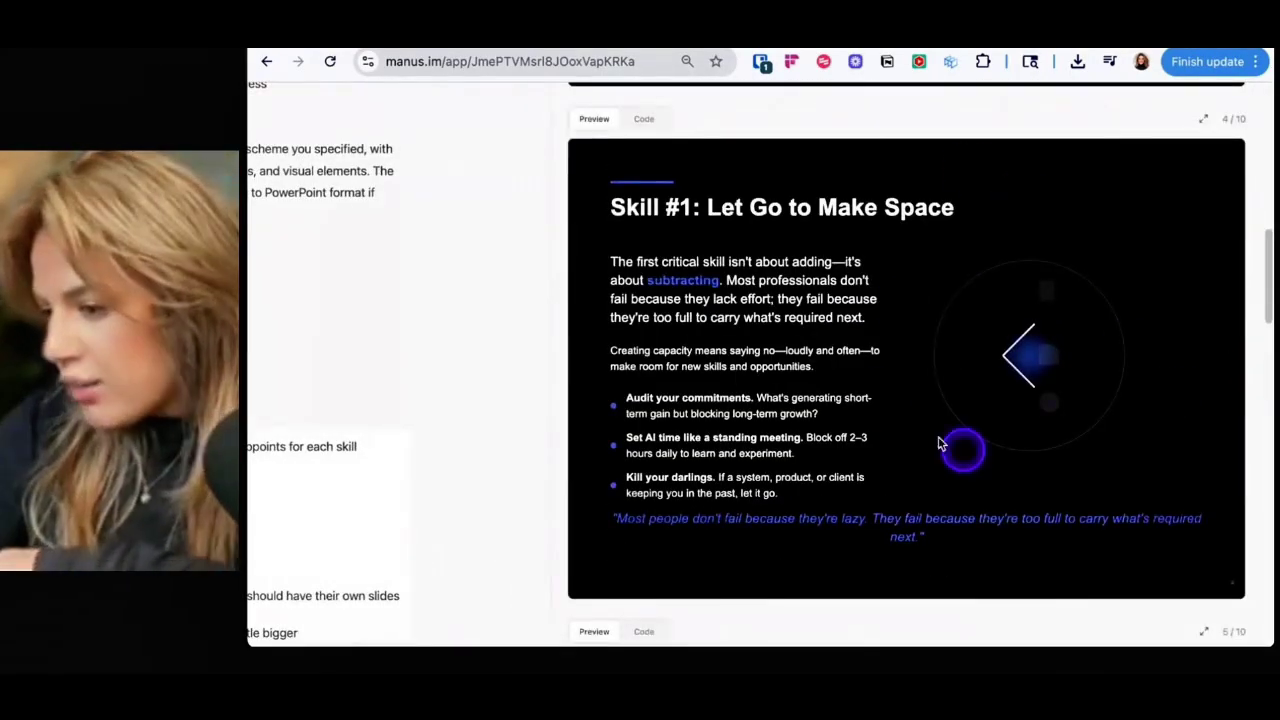
scroll(1049, 405, down, 3)
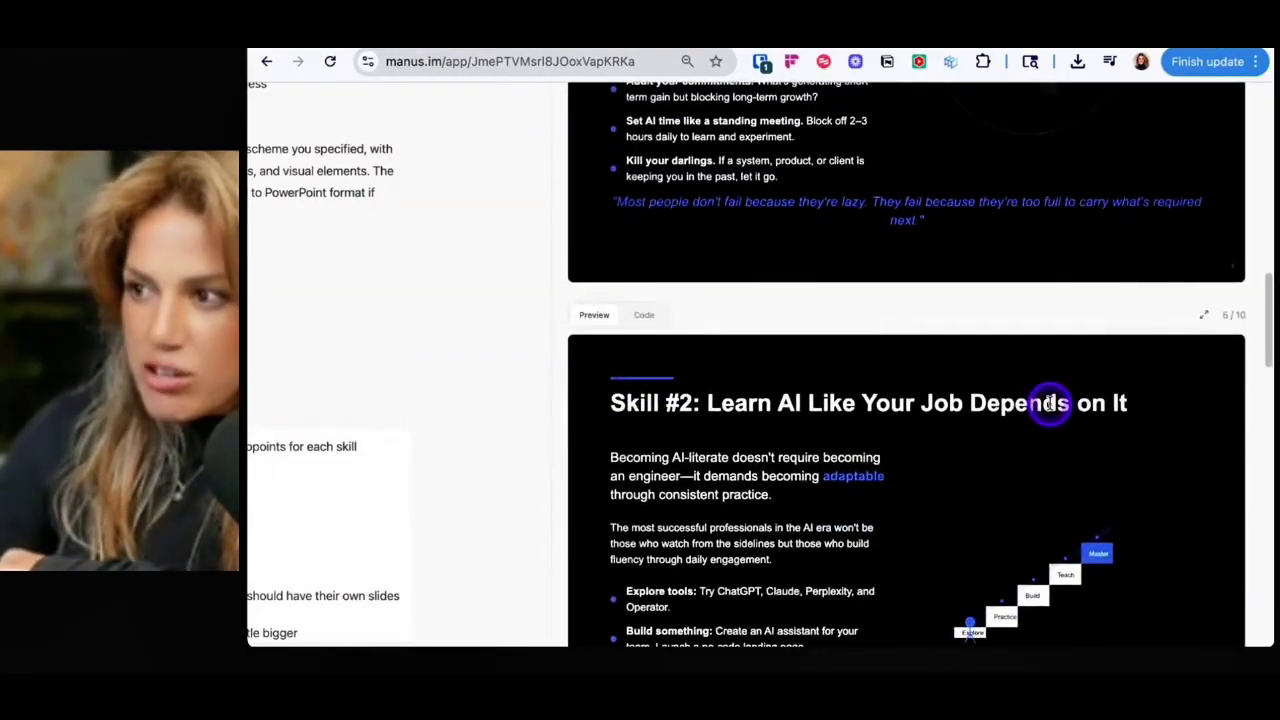
scroll(1049, 403, down, 2)
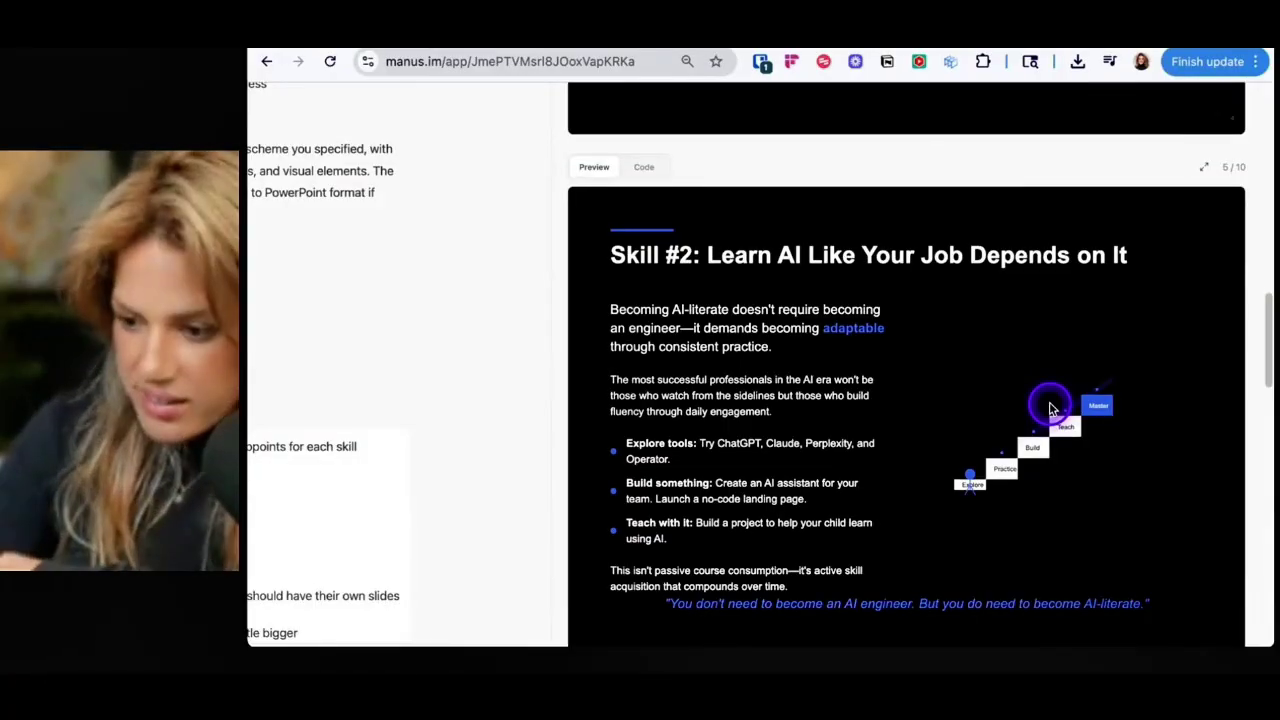
scroll(1049, 405, down, 15)
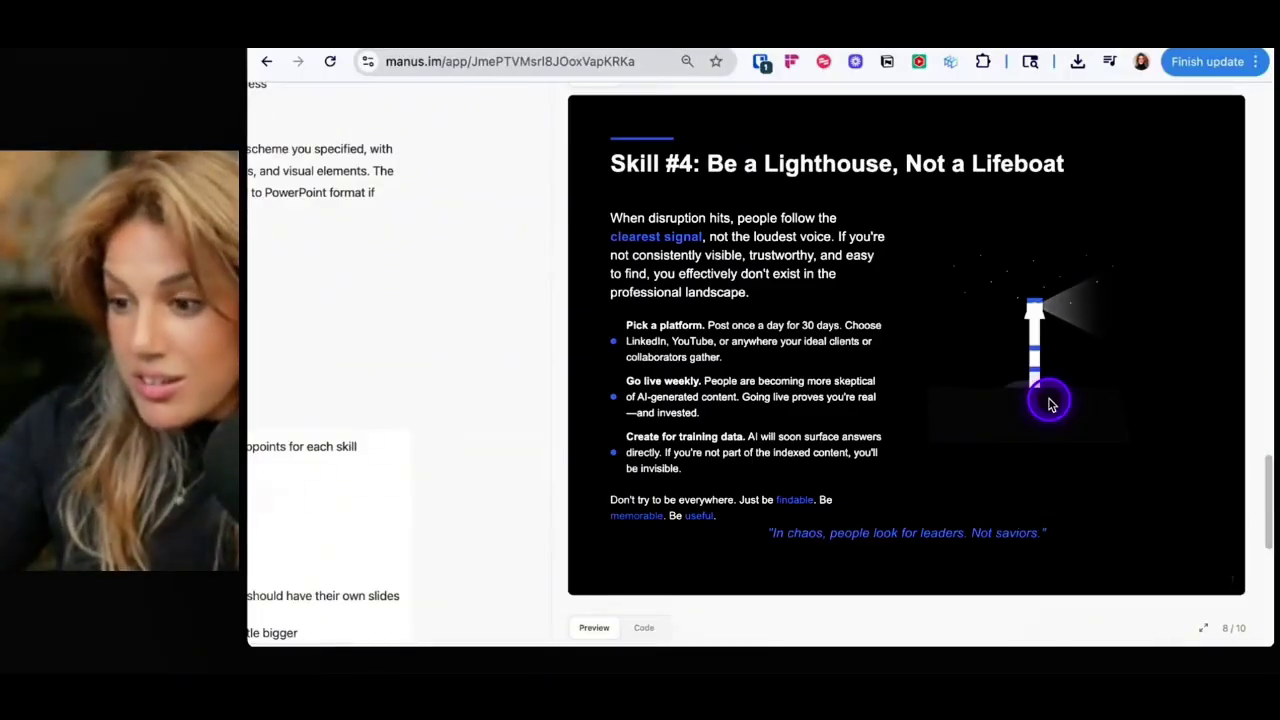
scroll(1050, 404, down, 3)
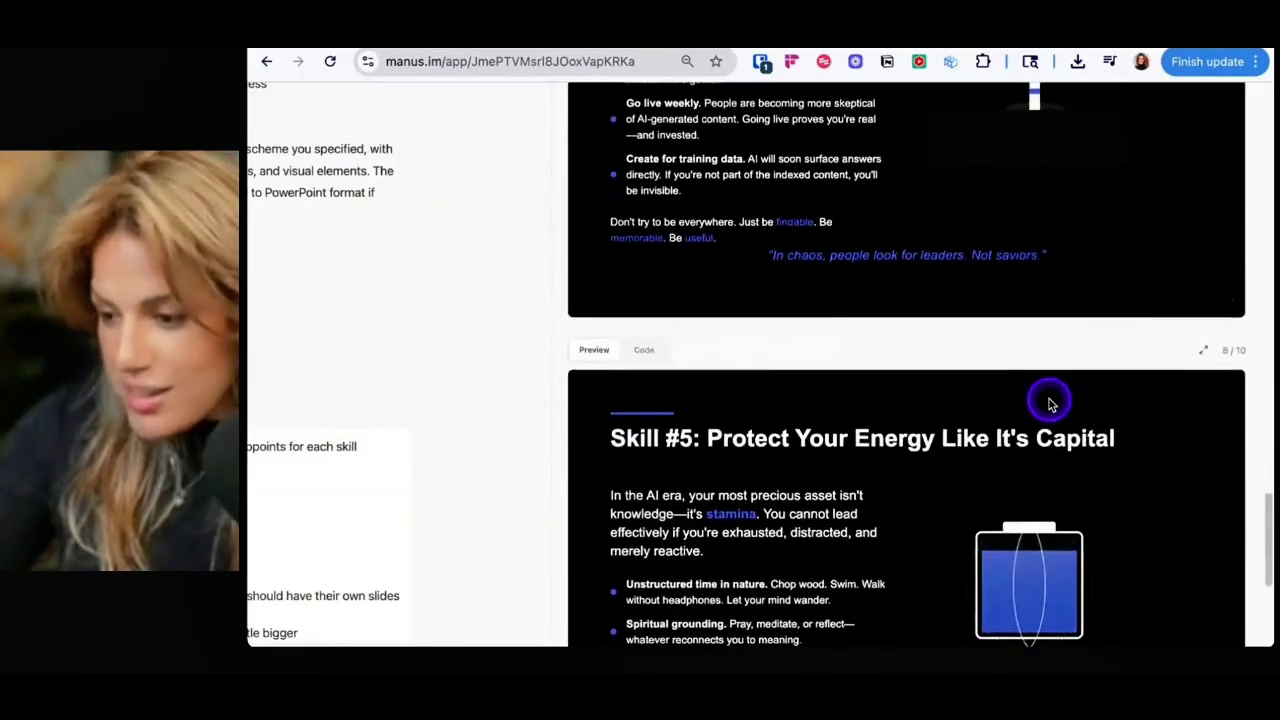
- Read the follow-up prompt asking for subpoint slides and bigger headings, and open the updated "5 Skills You Need to Win with AI" deck
scroll(1050, 402, down, 3)
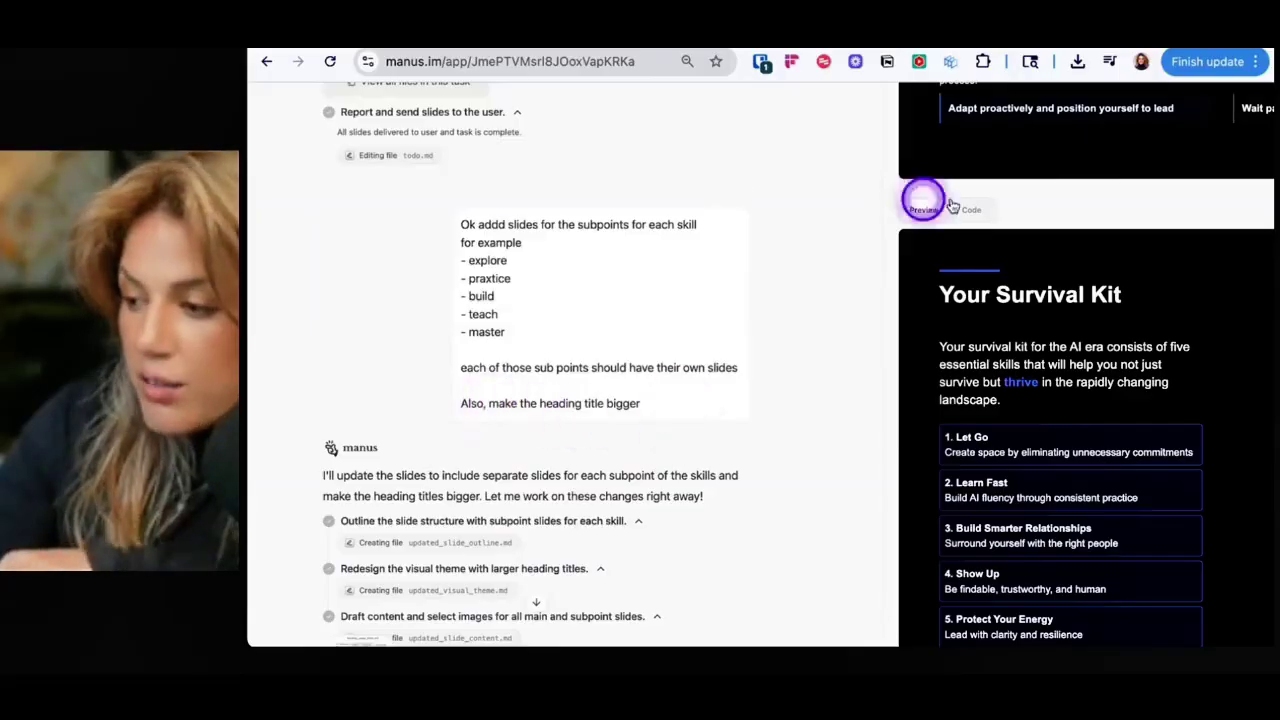
scroll(623, 311, down, 3)
click(1203, 101)
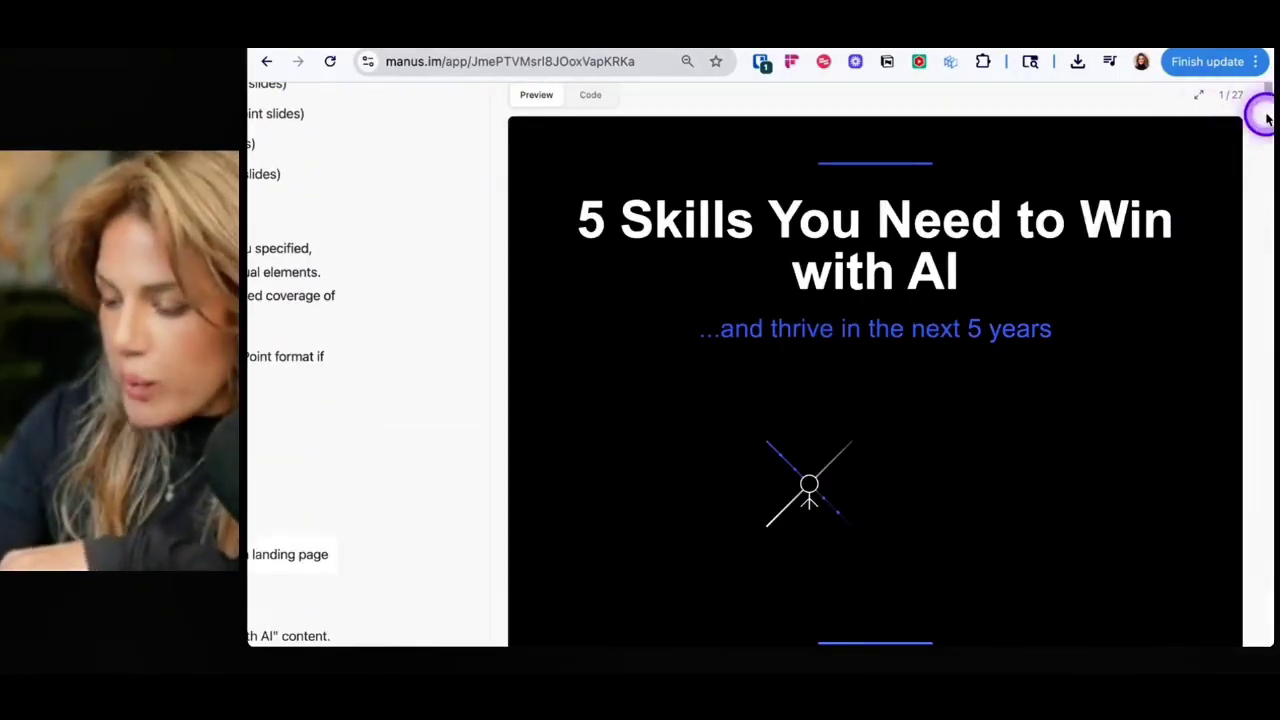
- Review the expanded deck from the title slide through Executive Summary and Skill #1 to Audit Your Commitments
scroll(1266, 118, down, 10)
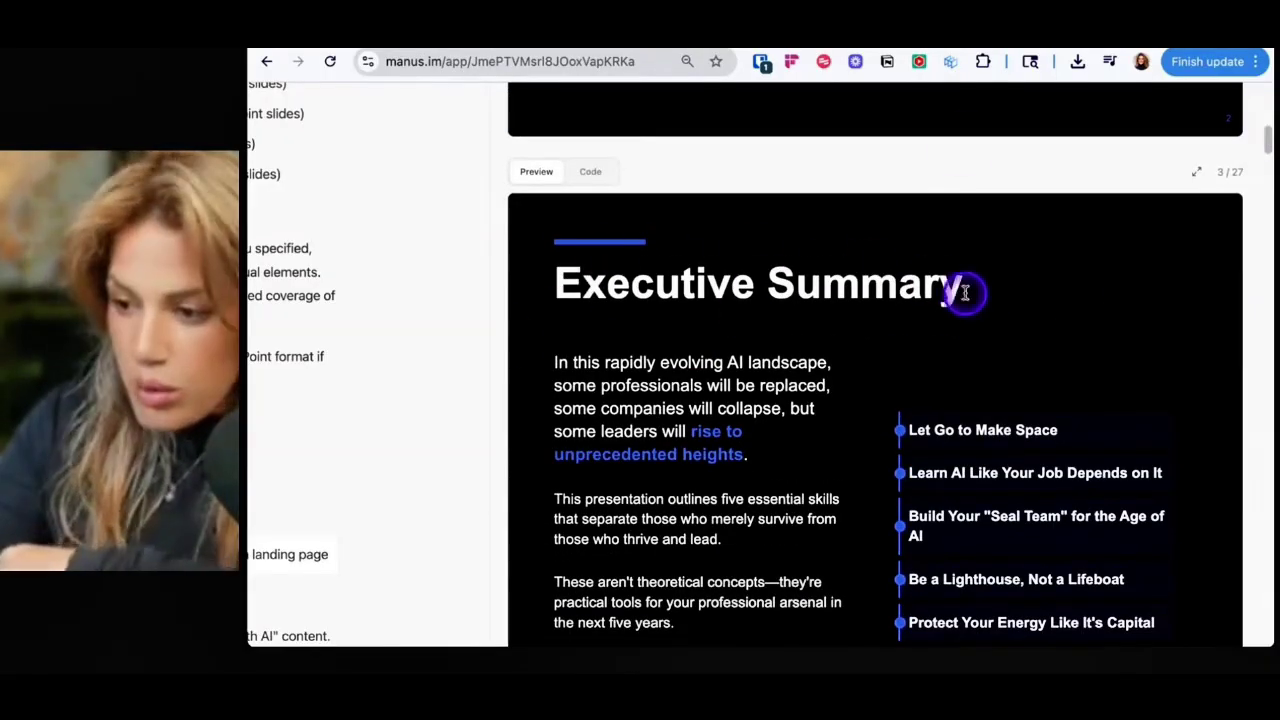
scroll(868, 285, down, 7)
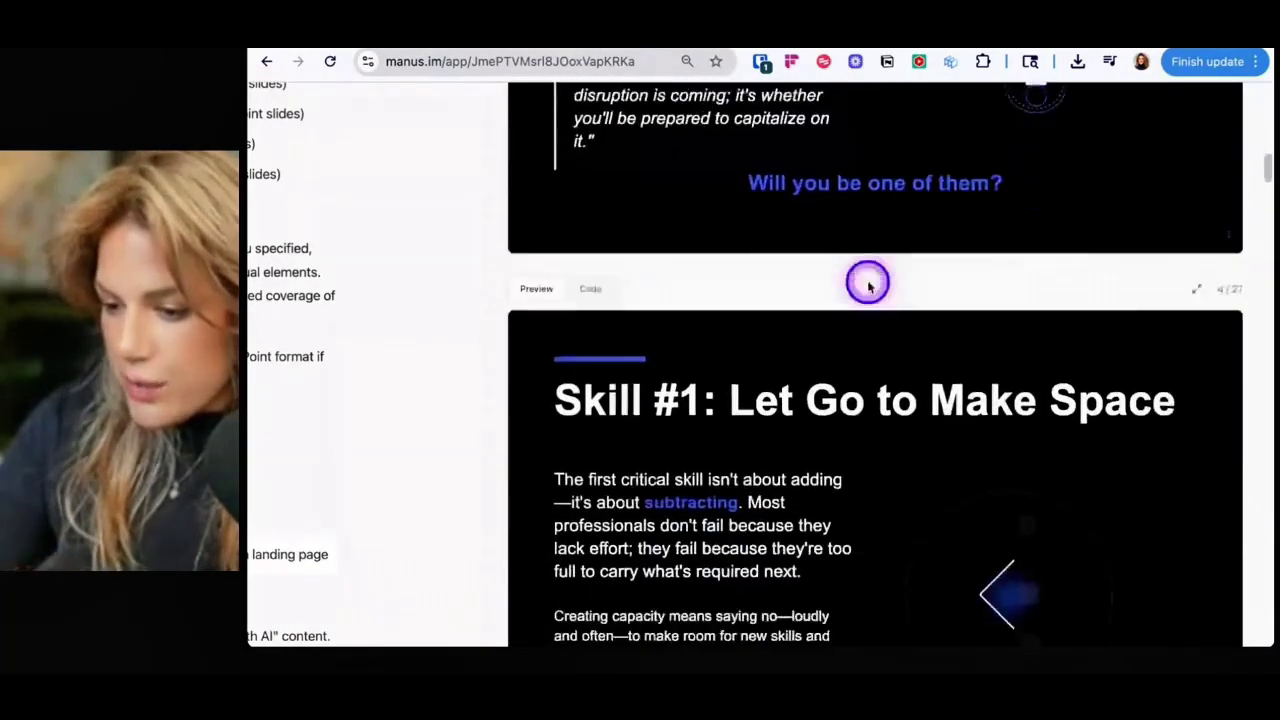
scroll(868, 285, down, 3)
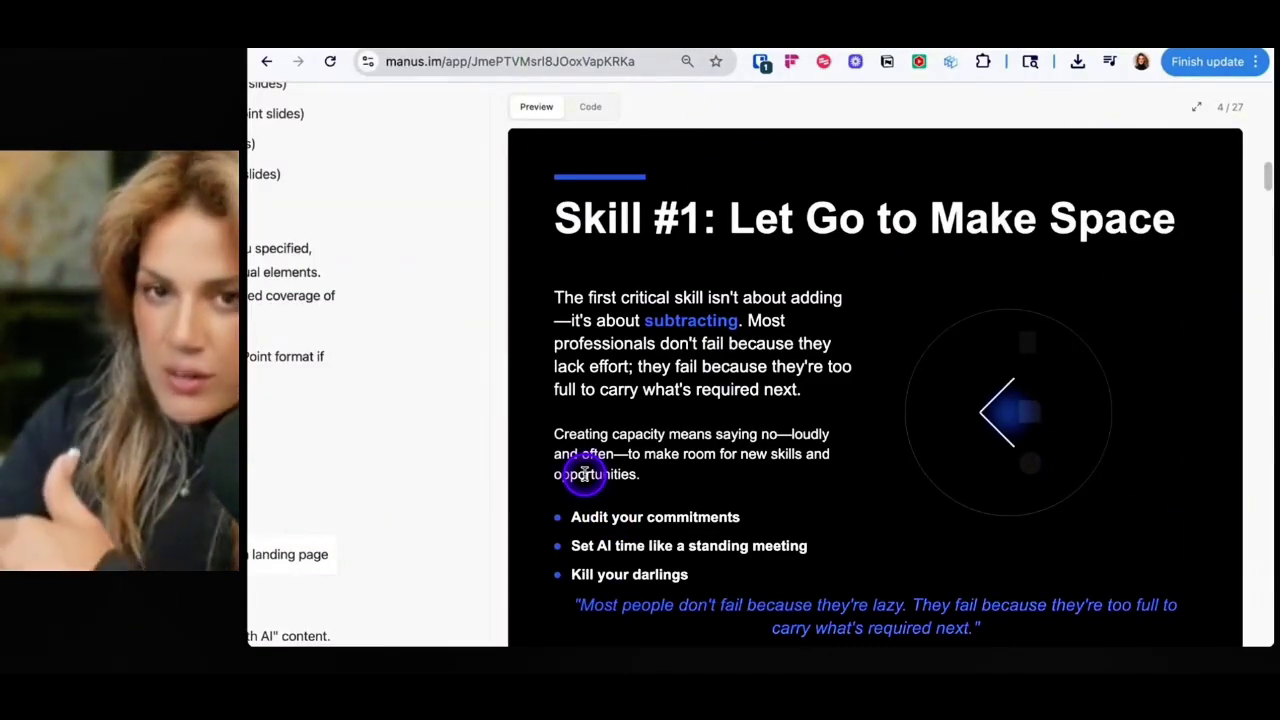
scroll(585, 475, down, 5)
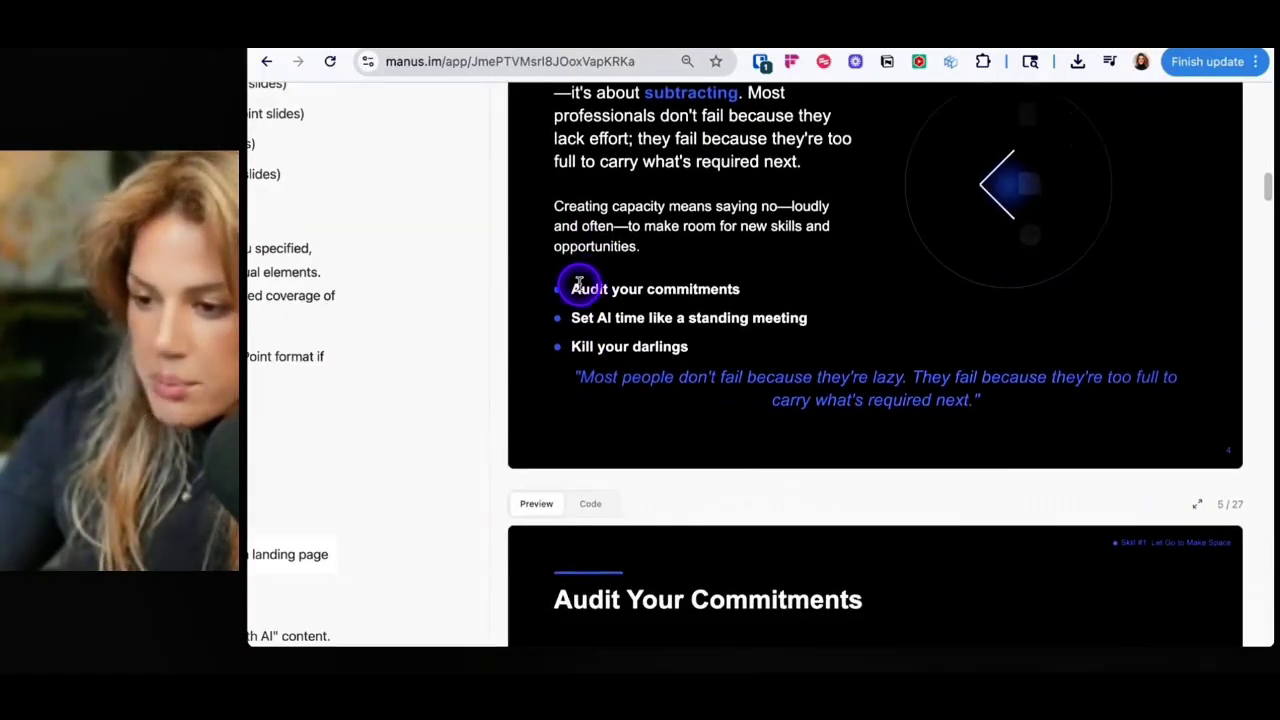
scroll(579, 285, down, 5)
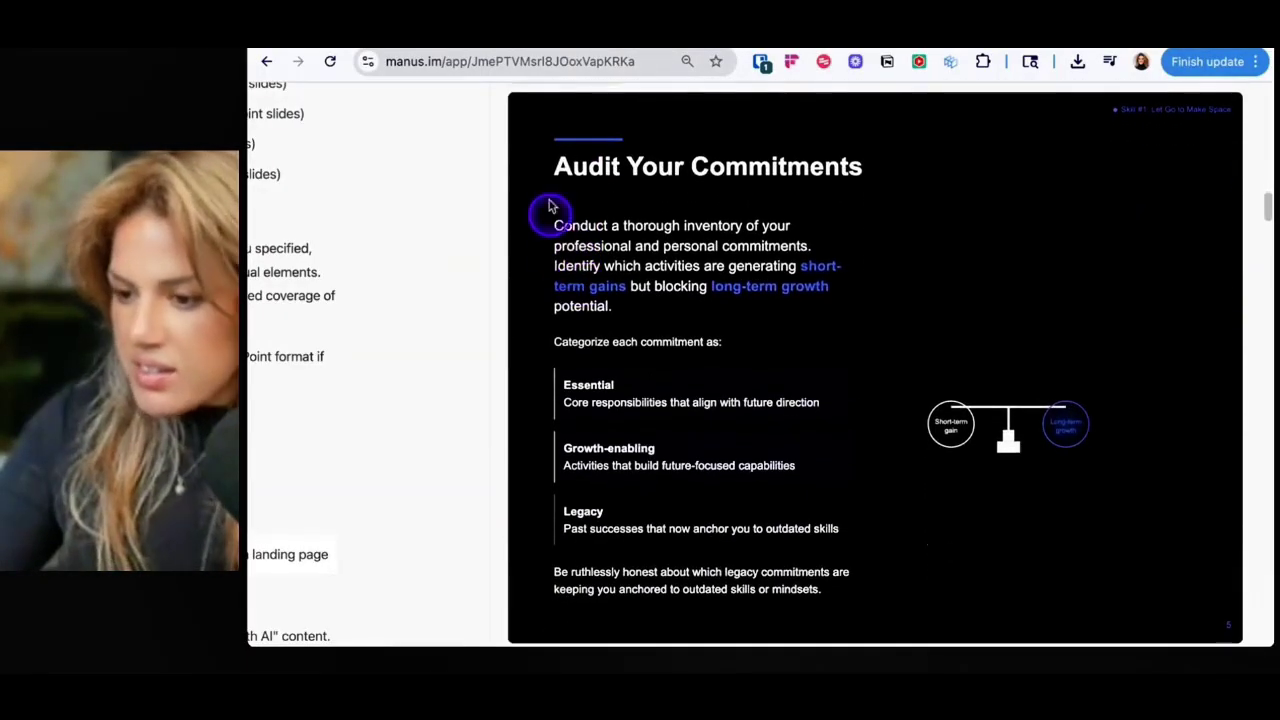
- Examine the pyramid graphic and mastery levels on the Master Through Application slide
scroll(1020, 451, down, 10)
scroll(1063, 349, up, 5)
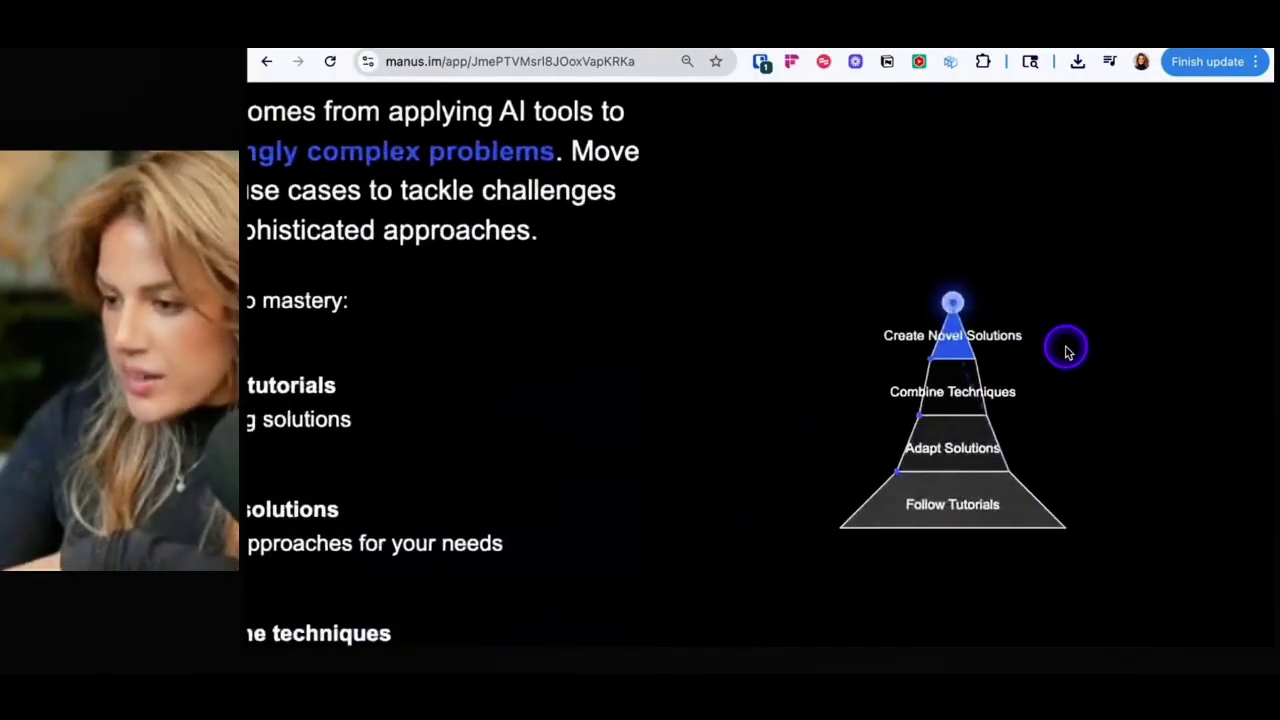
scroll(1060, 390, down, 5)
scroll(1055, 418, up, 1)
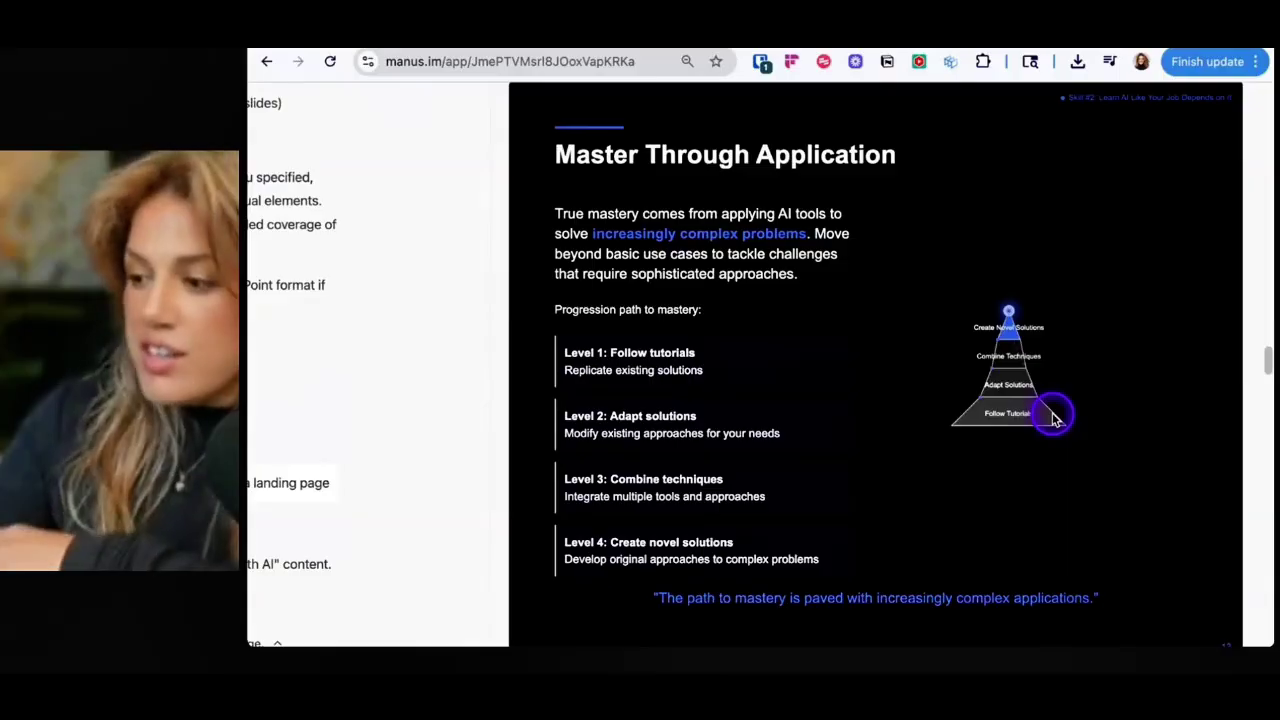
- Review the Skill #3 network slides, including Pick 5 Names, and inspect the battery graphic on the Skill #5 slide
scroll(1000, 440, down, 5)
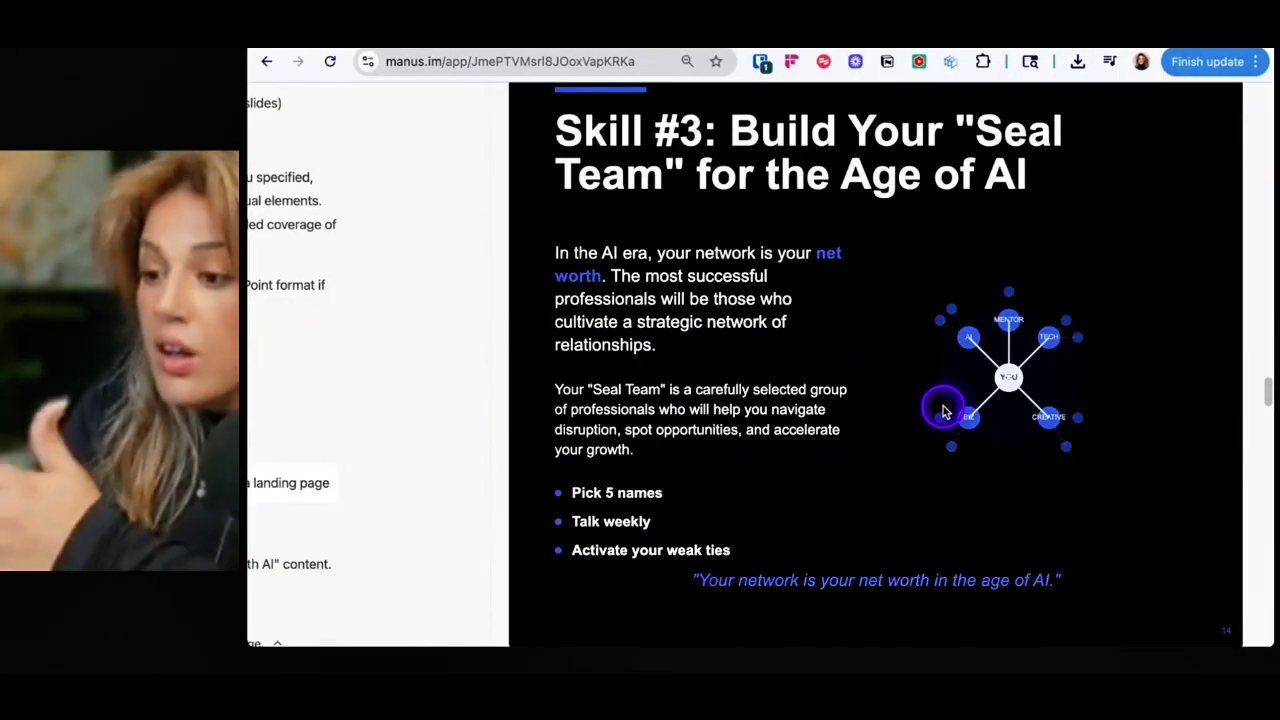
scroll(943, 410, down, 10)
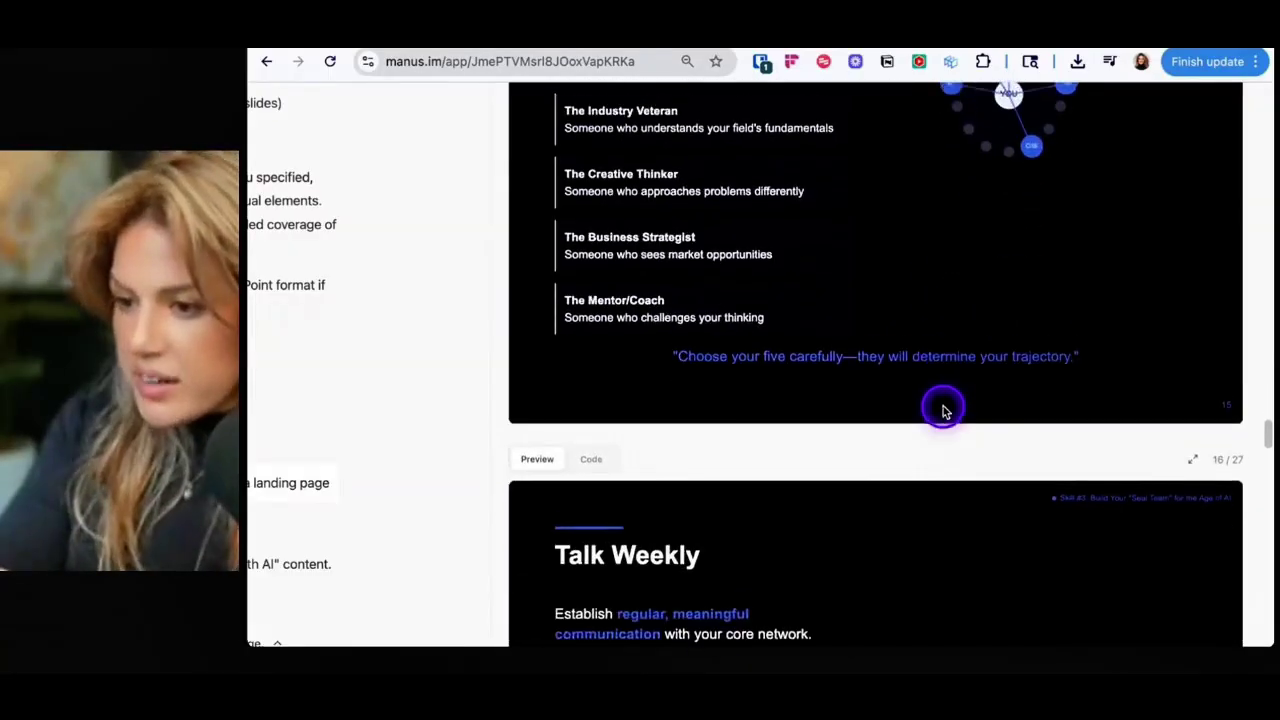
scroll(943, 408, up, 3)
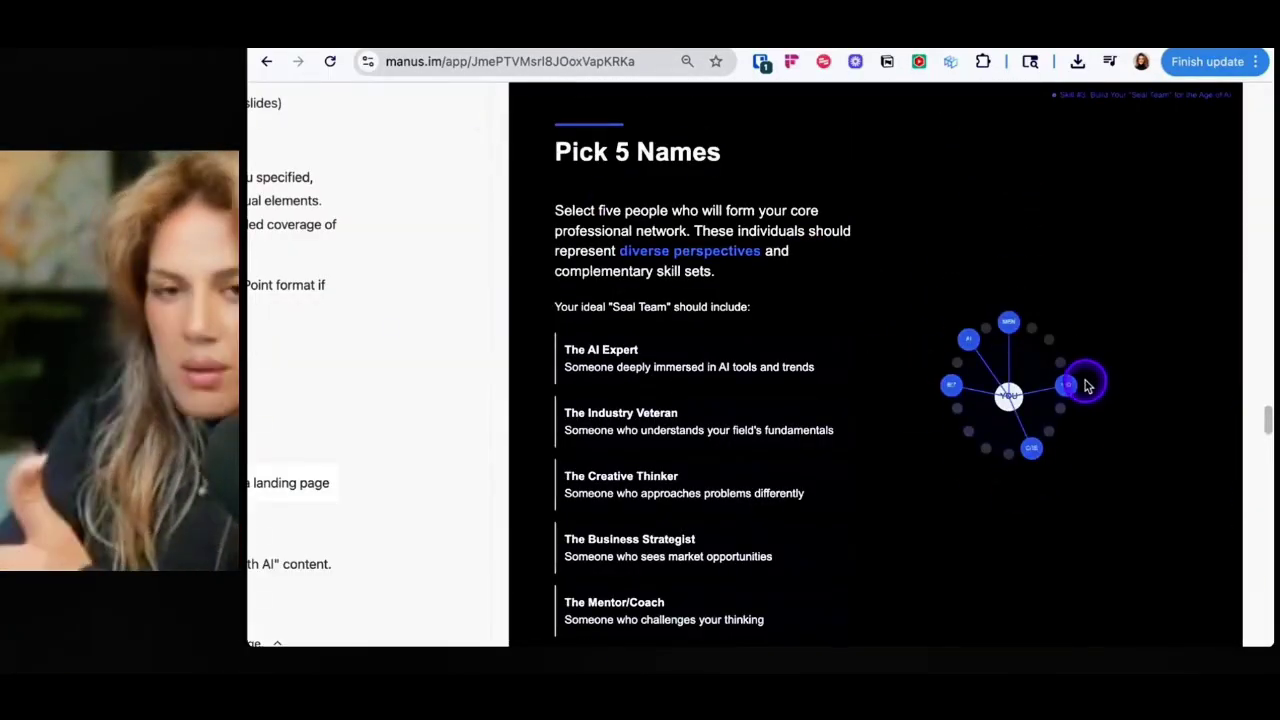
scroll(1088, 385, down, 10)
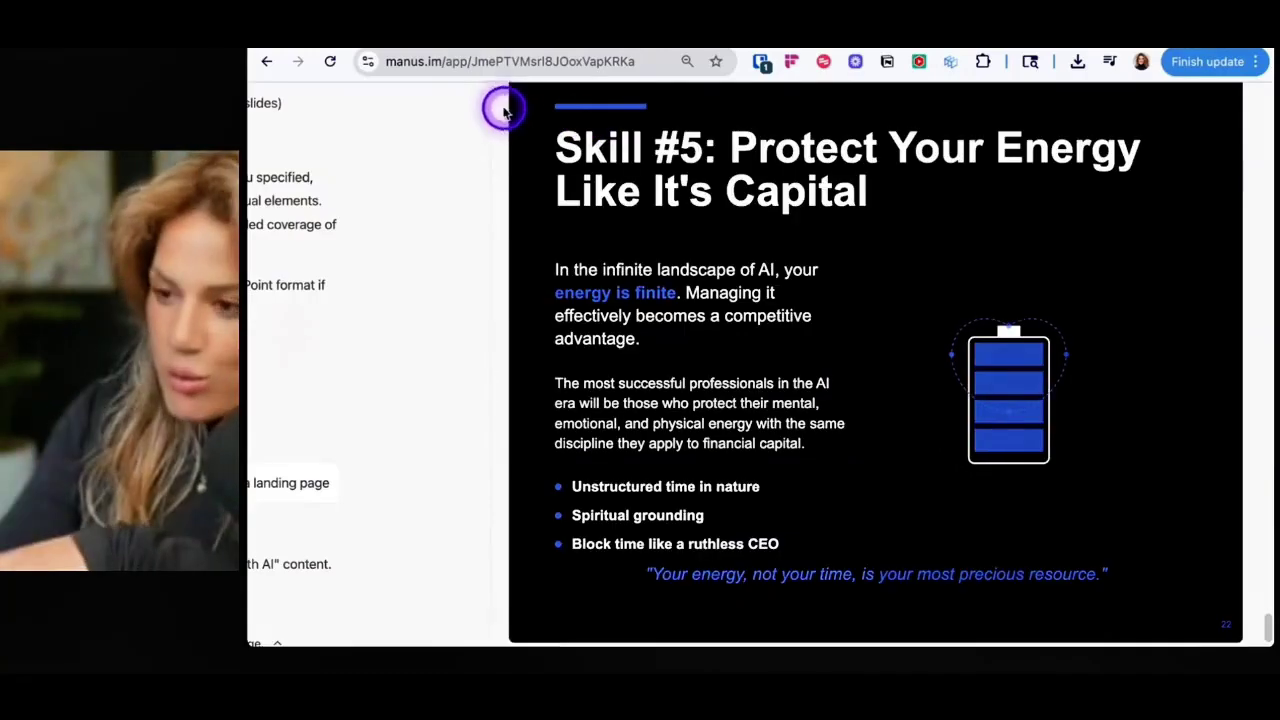
ctrl+scroll(1064, 461, up, 5)
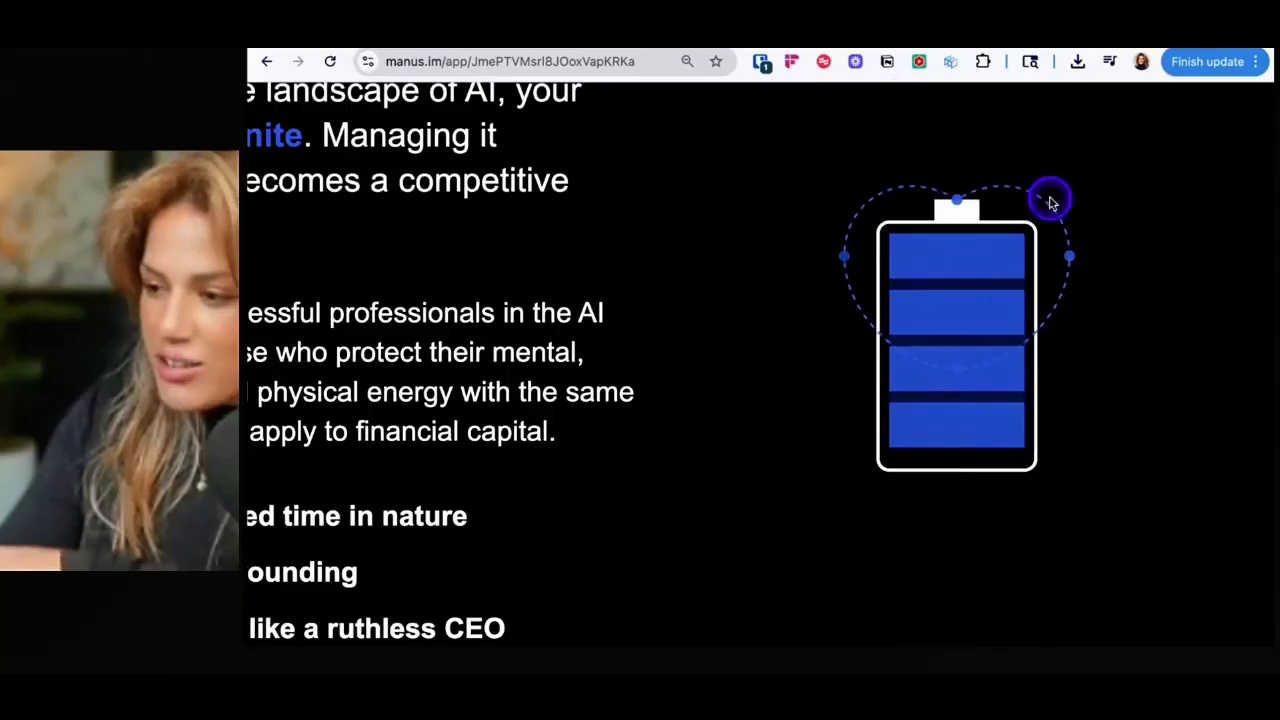
ctrl+scroll(606, 383, down, 5)
- In the "10 Benefits of Growing a Personal Brand on LinkedIn" task, read the prompt and completion summary, and open the slide deck
scroll(606, 383, down, 6)
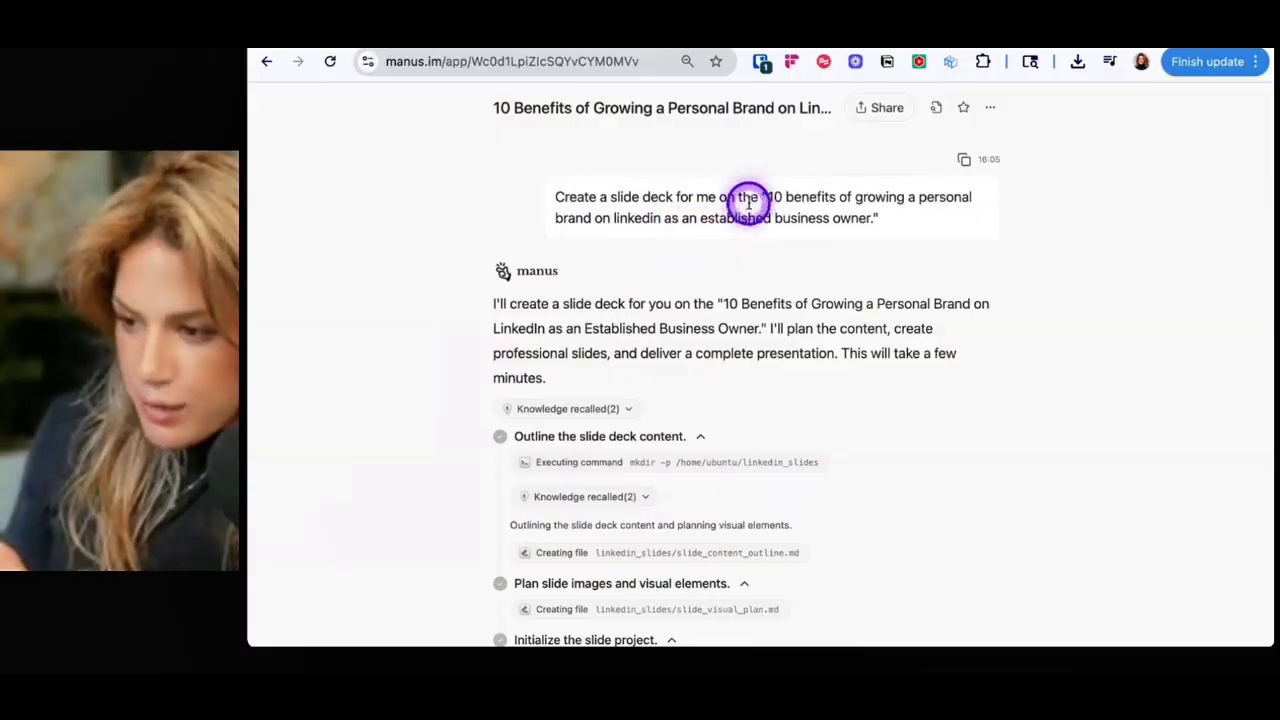
drag(766, 198, 860, 219)
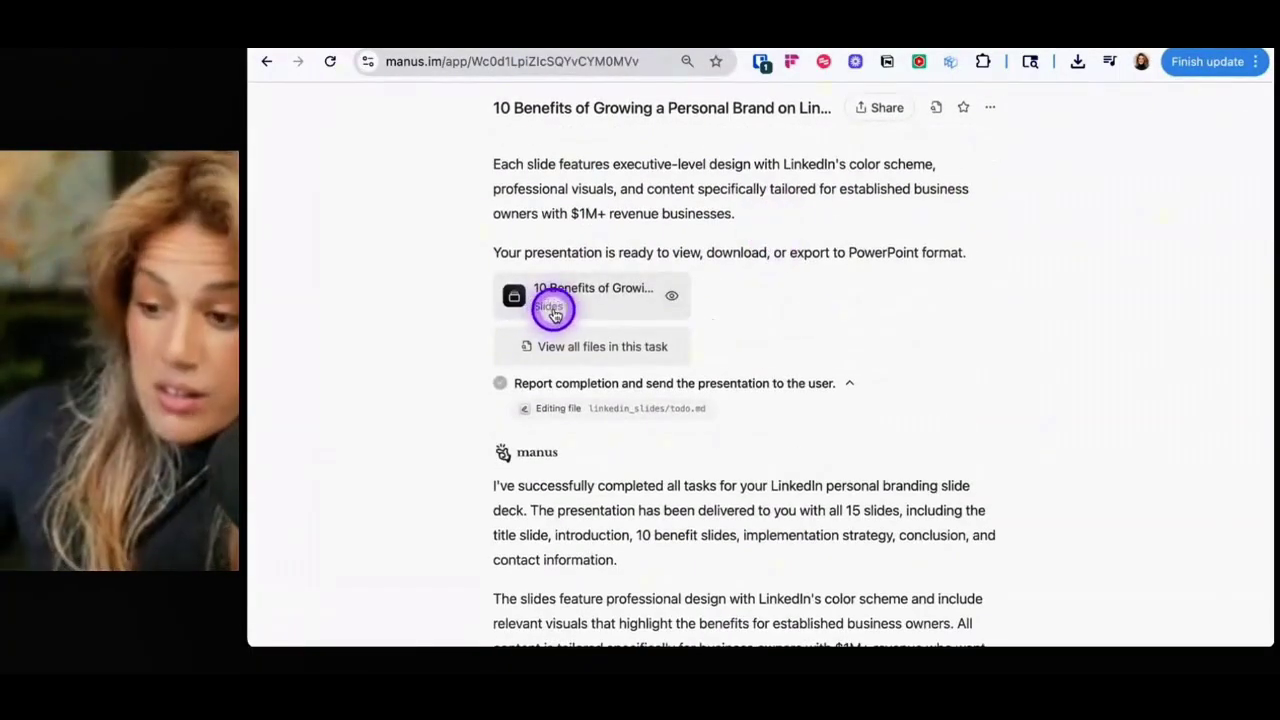
click(551, 304)
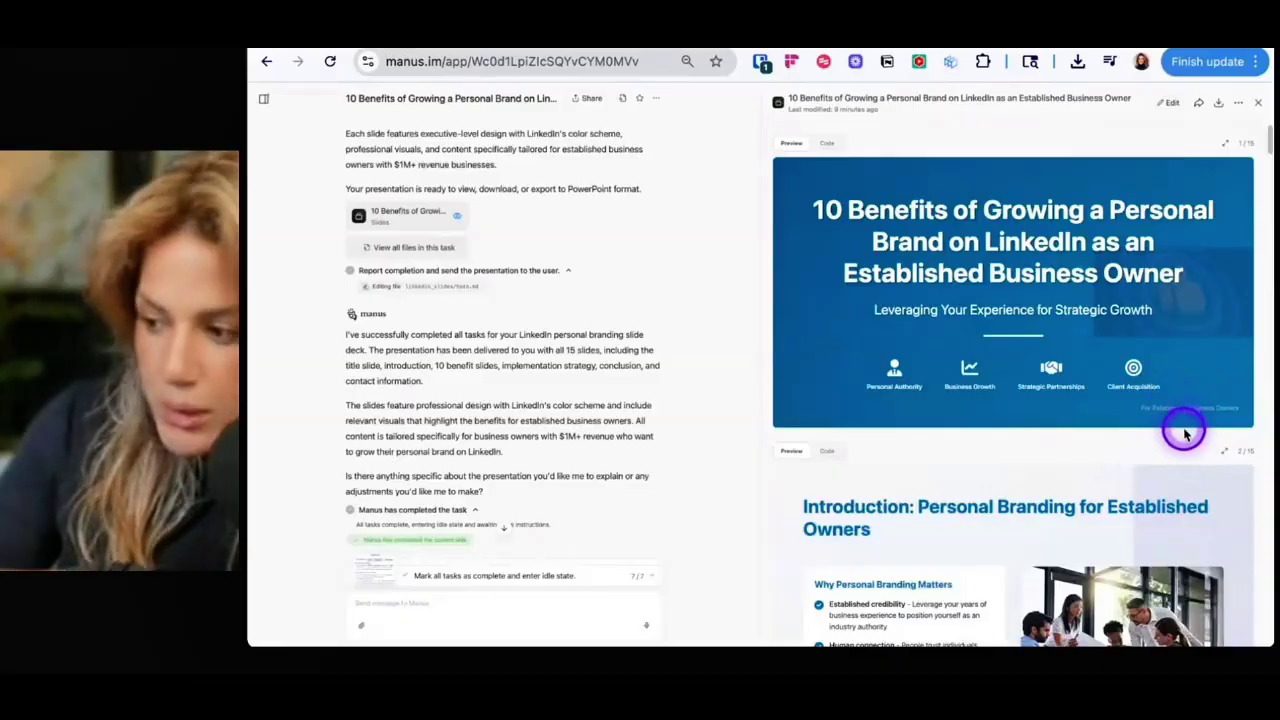
- Review the LinkedIn deck's title slide and introduction, and inspect the Trust in Individuals bar in the Benefit #1 chart
key(ctrl+plus)
key(ctrl+plus)
key(ctrl+plus)
scroll(1236, 440, up, 1)
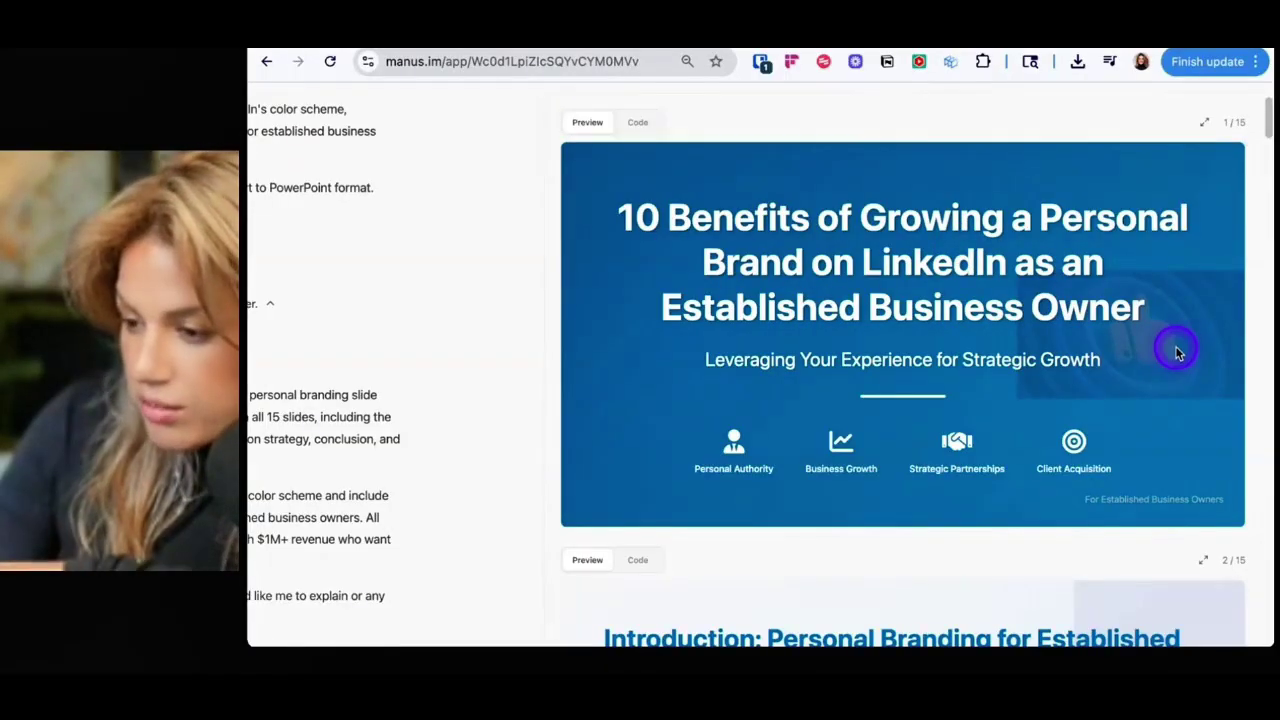
scroll(1100, 420, down, 10)
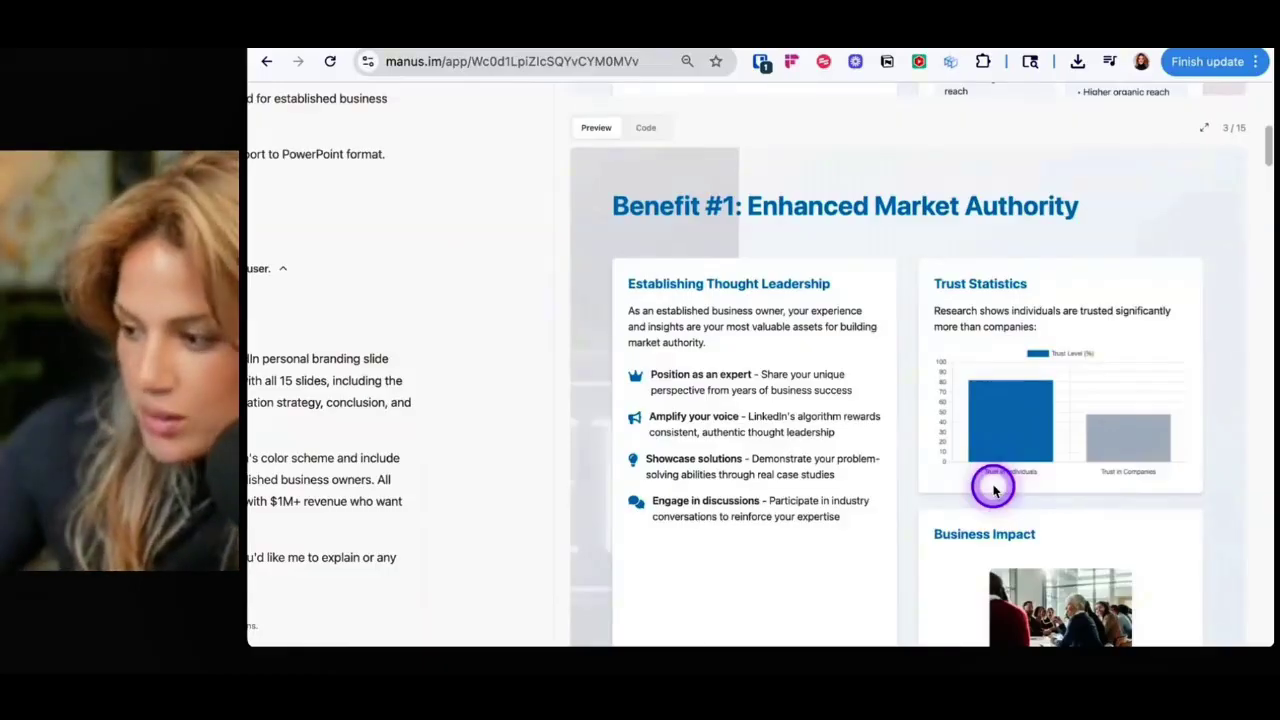
mouse_move(1006, 443)
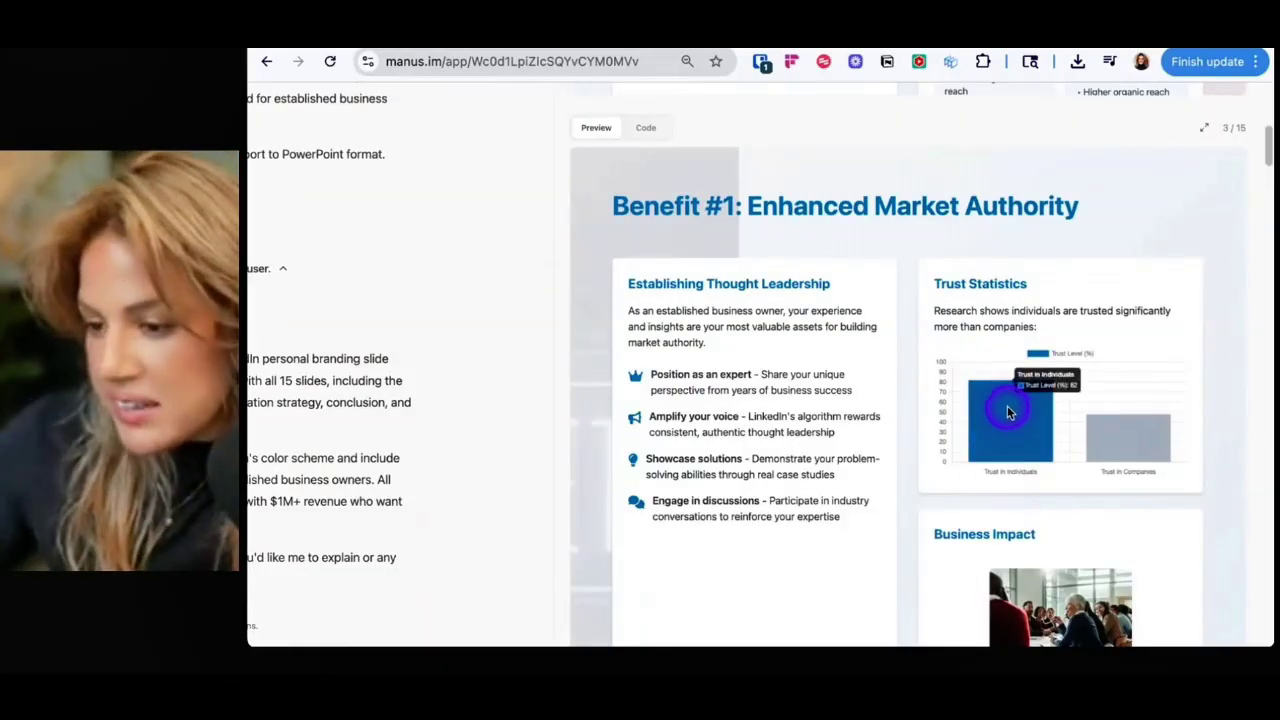
- Examine the cost comparison chart and ROI metrics on the Benefit #3: Reduced Marketing Costs slide
scroll(852, 393, down, 5)
scroll(852, 393, down, 3)
scroll(852, 390, up, 3)
key(ctrl+minus)
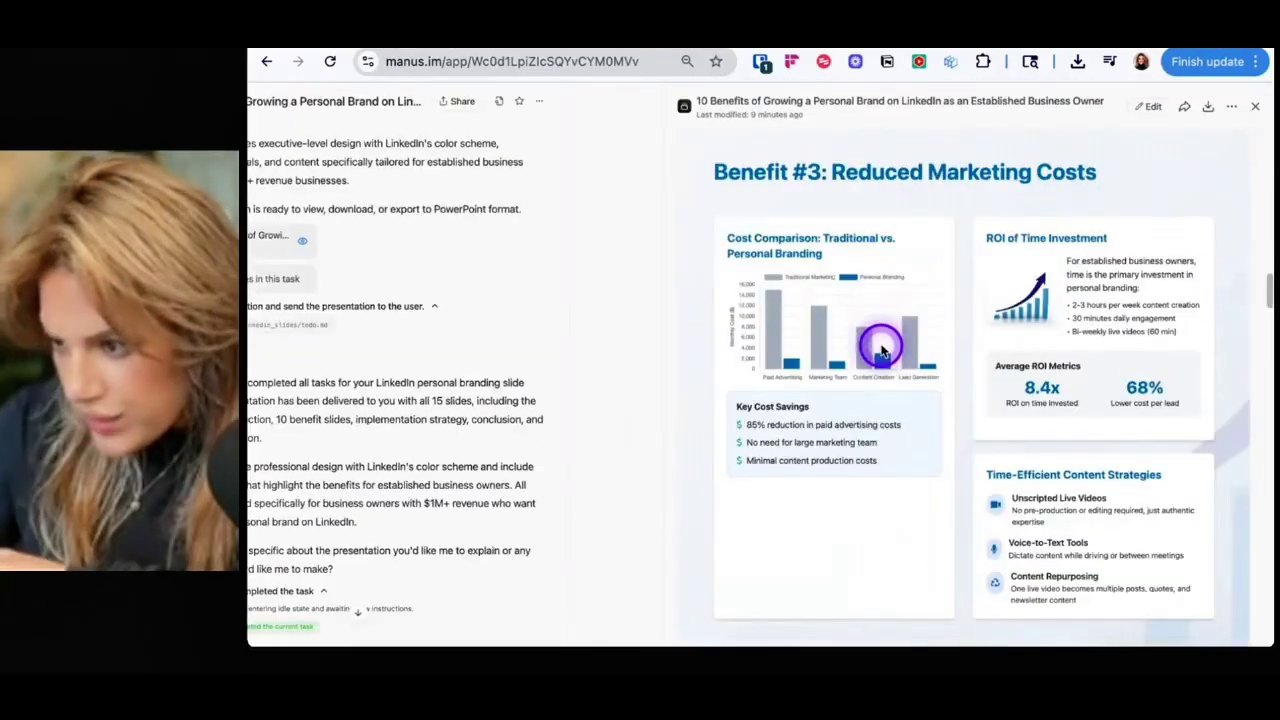
scroll(877, 343, down, 1)
scroll(1128, 277, up, 5)
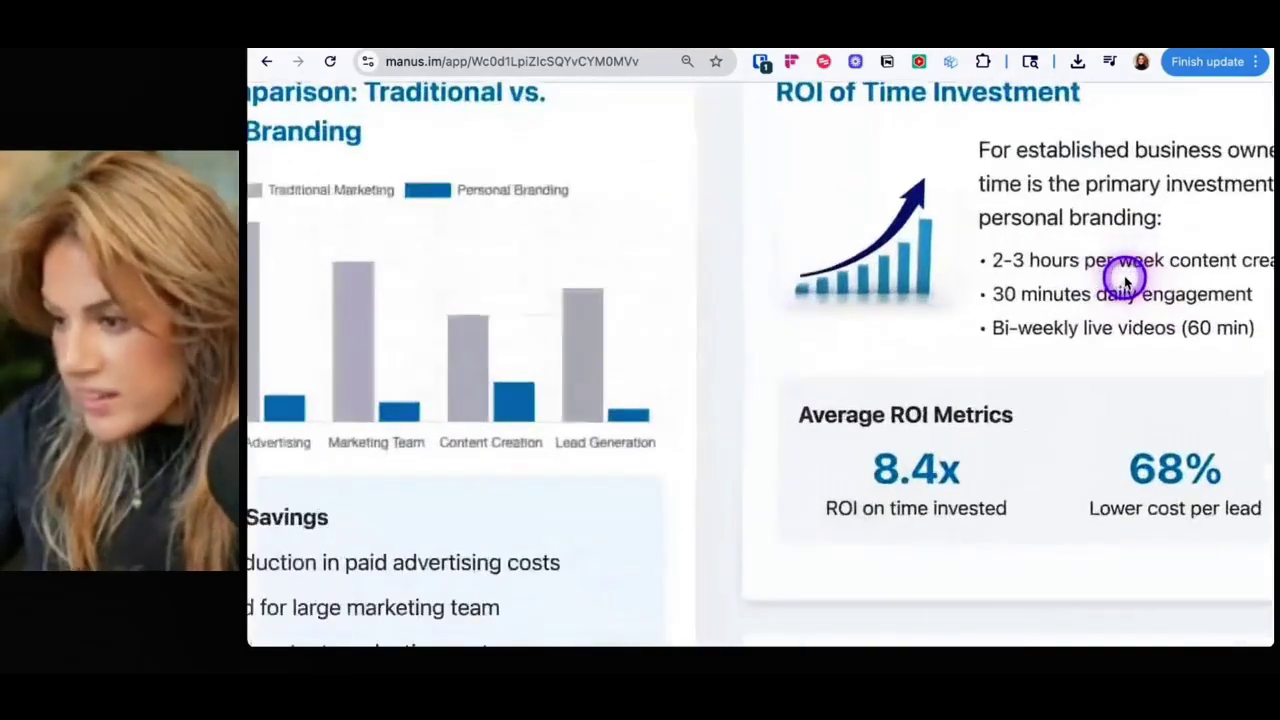
scroll(1125, 275, down, 5)
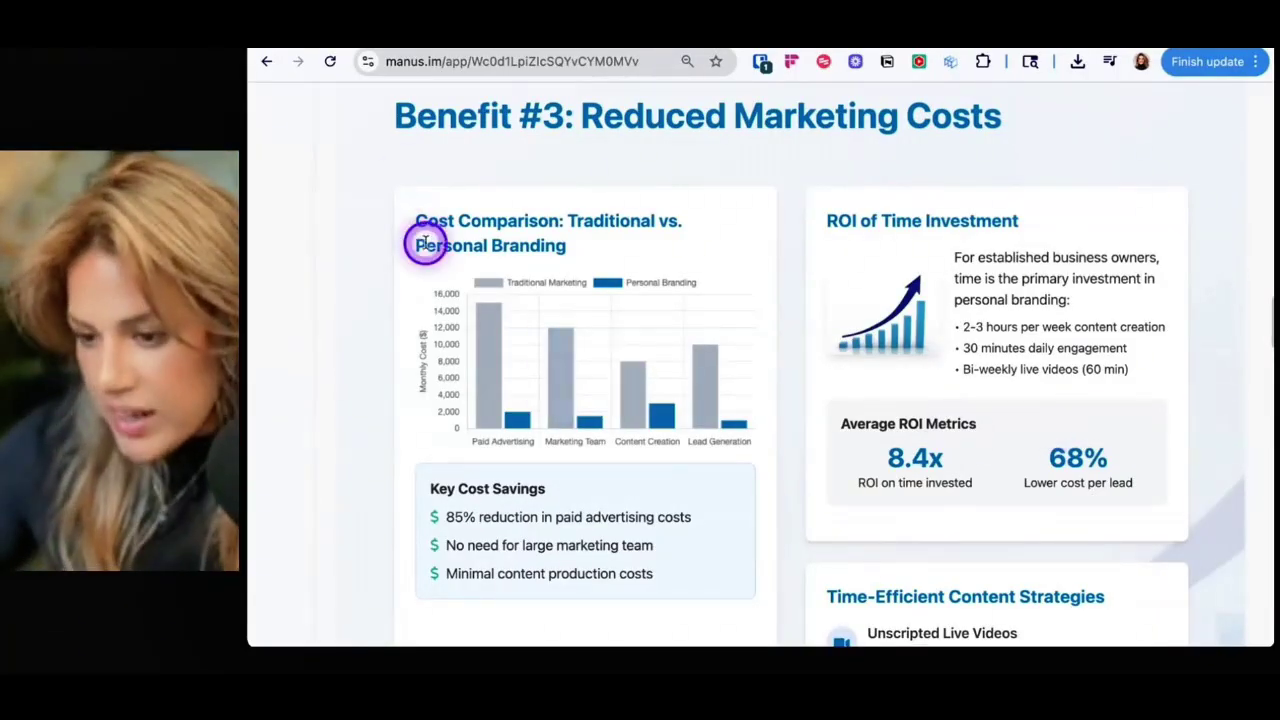
- Examine the Benefit #5: Talent Attraction slide and continue through the deck to Benefit #7: Client Retention & Loyalty
scroll(424, 243, up, 3)
scroll(424, 243, up, 2)
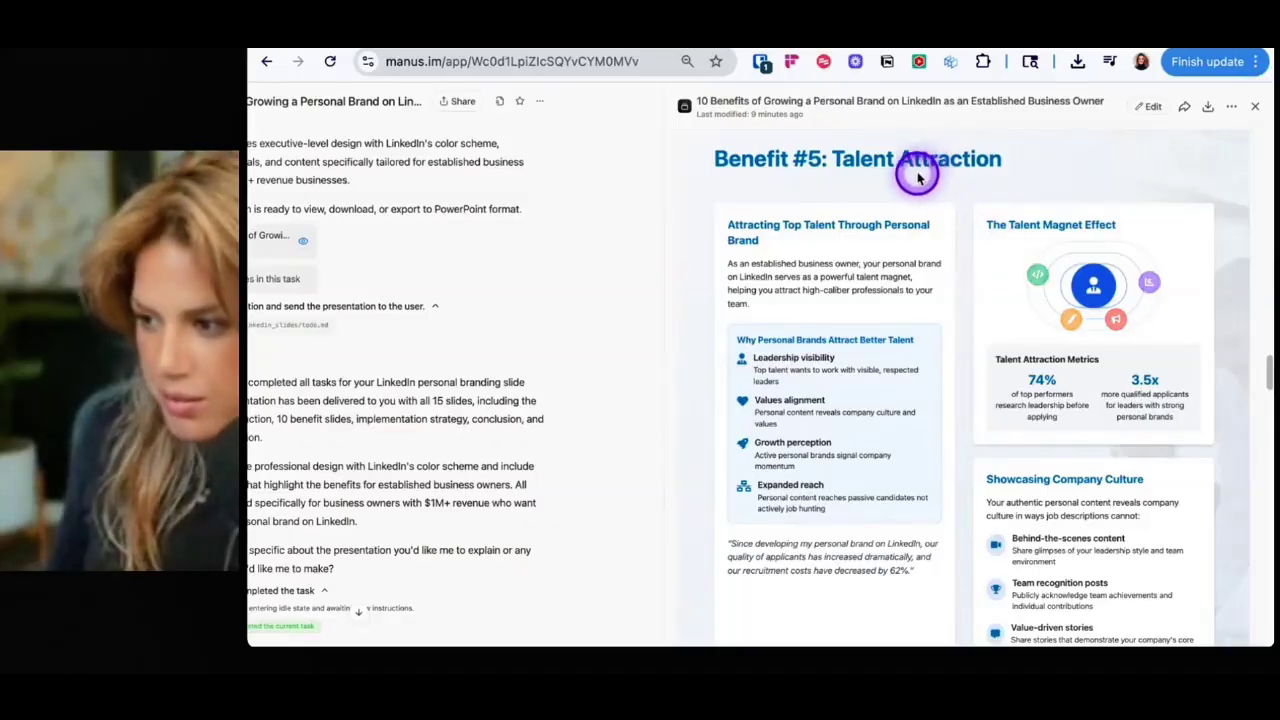
scroll(1085, 180, up, 5)
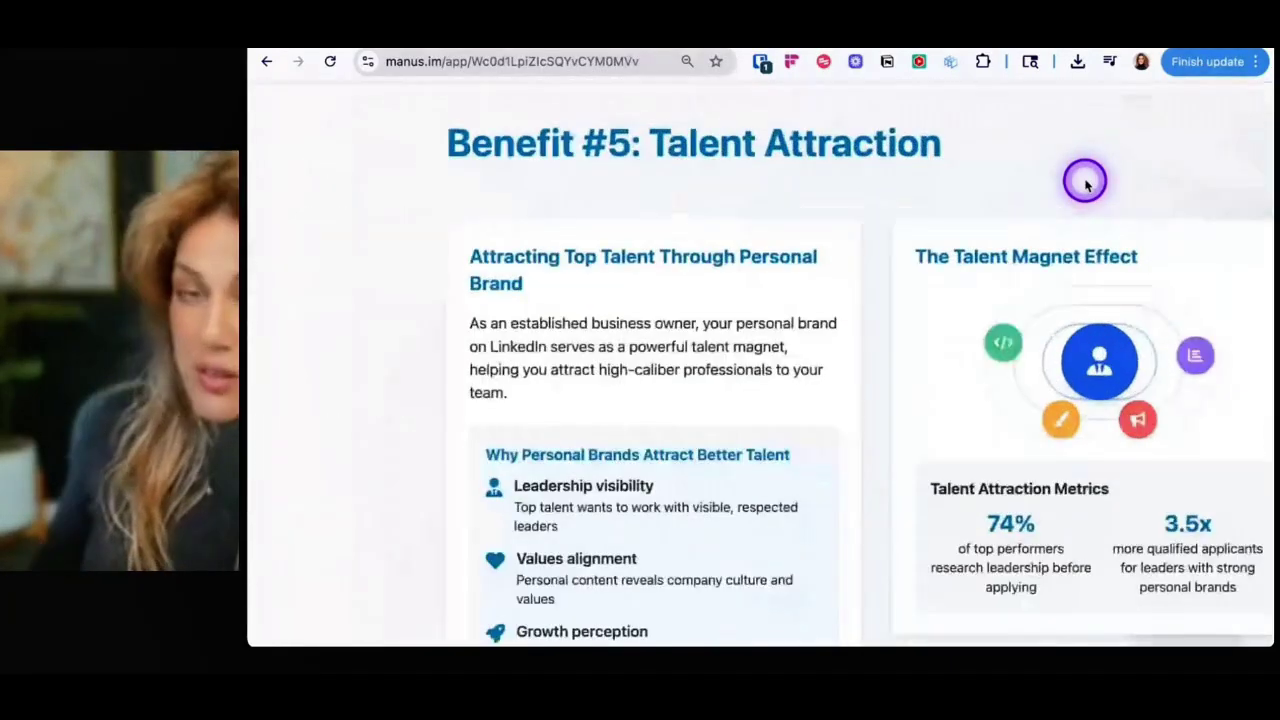
scroll(1085, 180, down, 1)
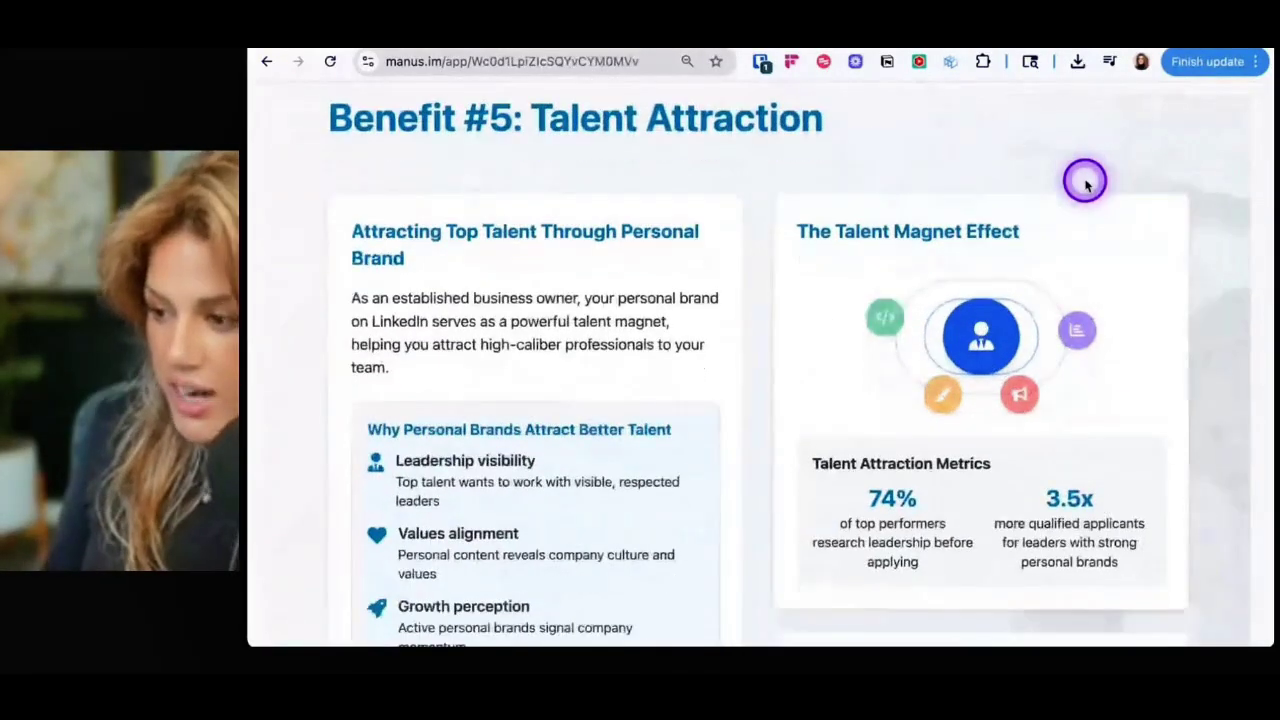
scroll(1085, 180, down, 2)
scroll(1085, 180, down, 2)
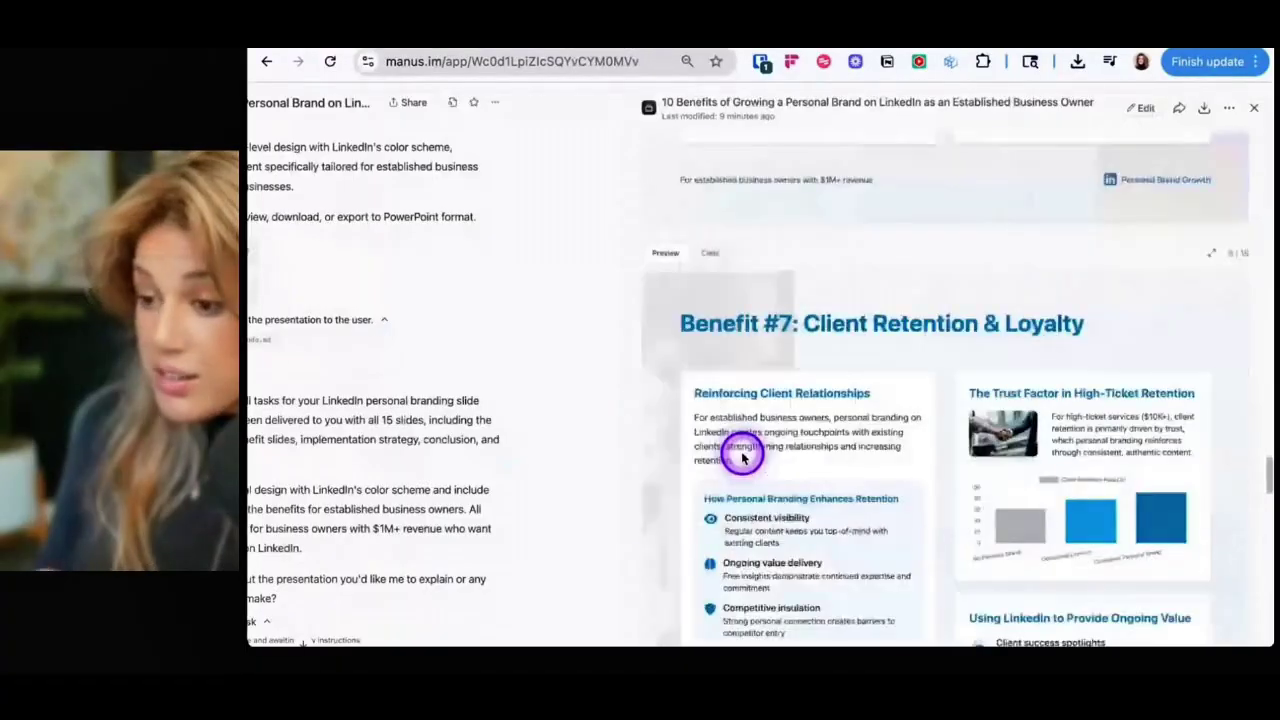
- Read the Three-Phase LinkedIn Growth Method on the Implementation Strategy slide and continue to the Conclusion slide
scroll(742, 450, down, 2)
scroll(742, 450, down, 3)
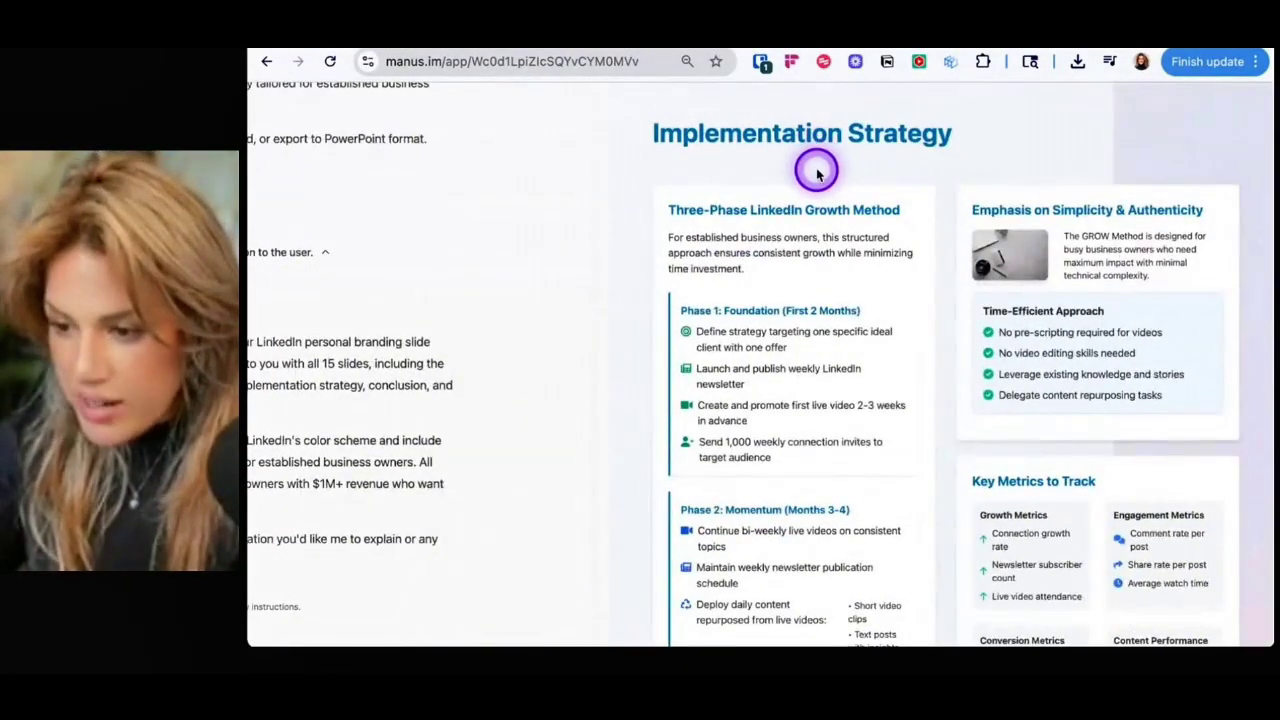
scroll(820, 172, up, 5)
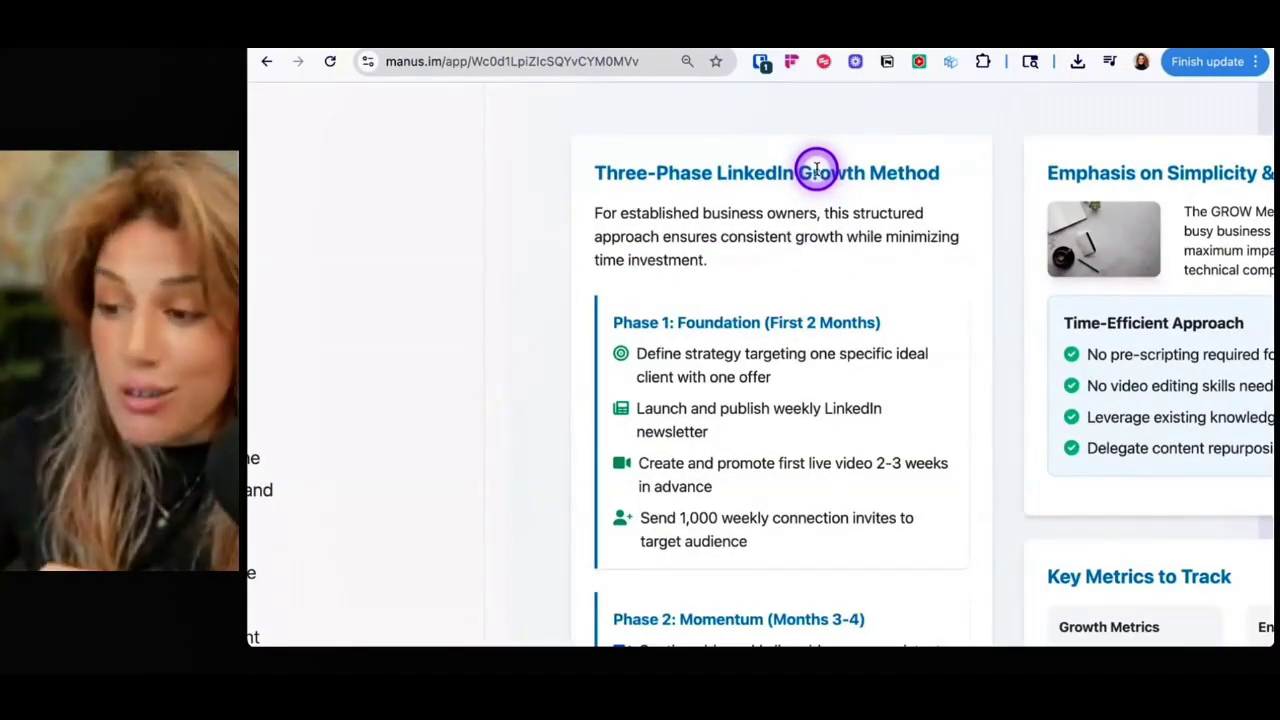
scroll(931, 251, down, 1)
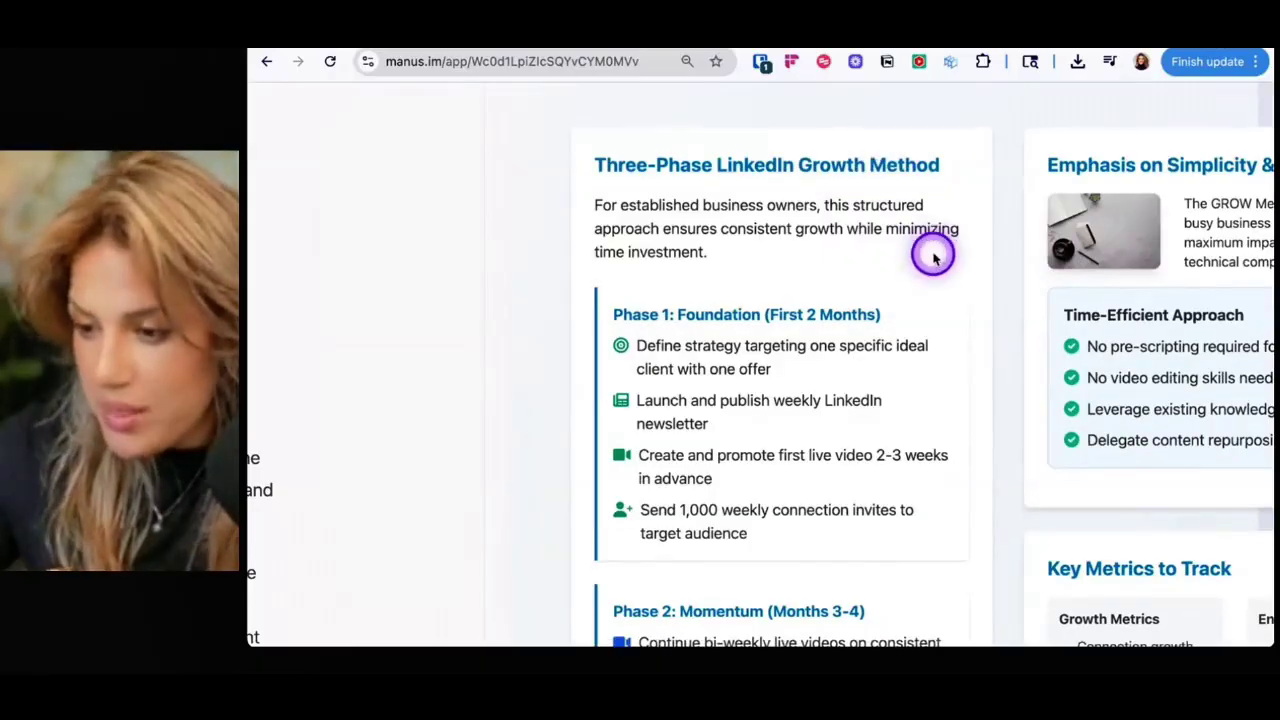
scroll(933, 258, down, 3)
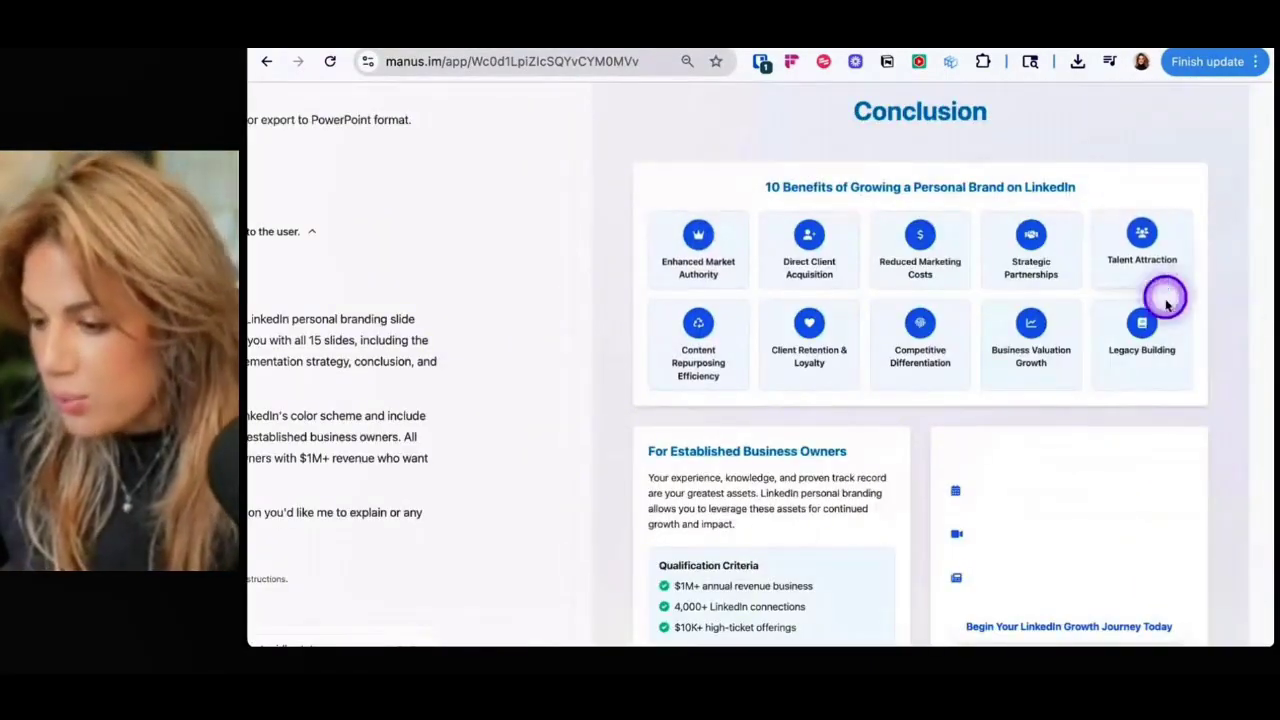
- Review the contact information, further resources and frequently asked questions on the deck's closing Q&A slide
scroll(1029, 363, down, 5)
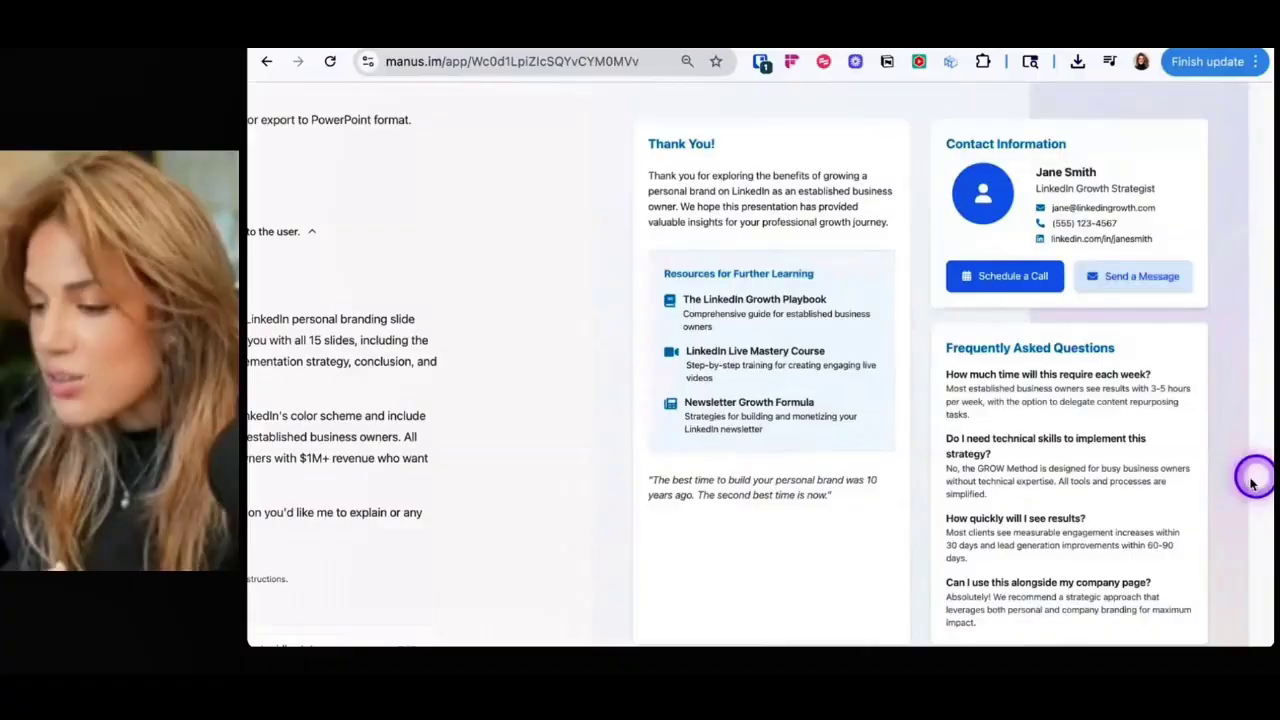
scroll(1106, 494, up, 5)
scroll(1106, 494, right, 2)
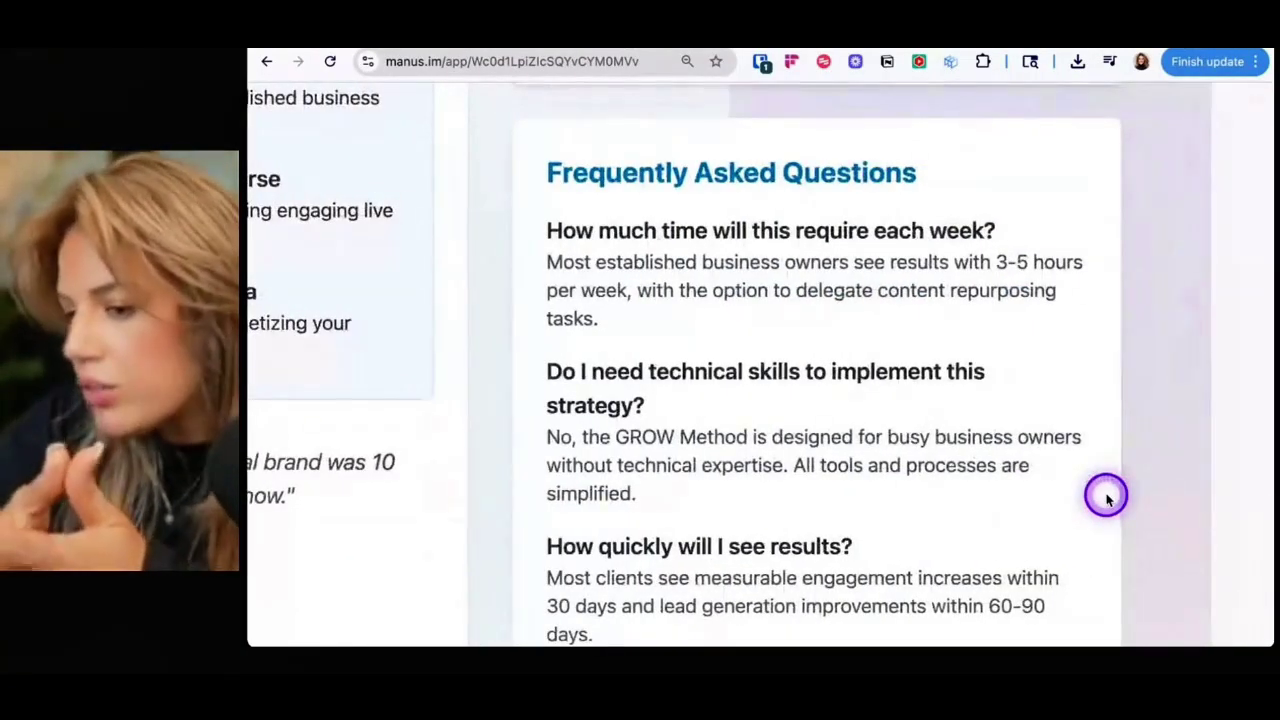
scroll(1106, 494, down, 5)
scroll(674, 389, up, 1)
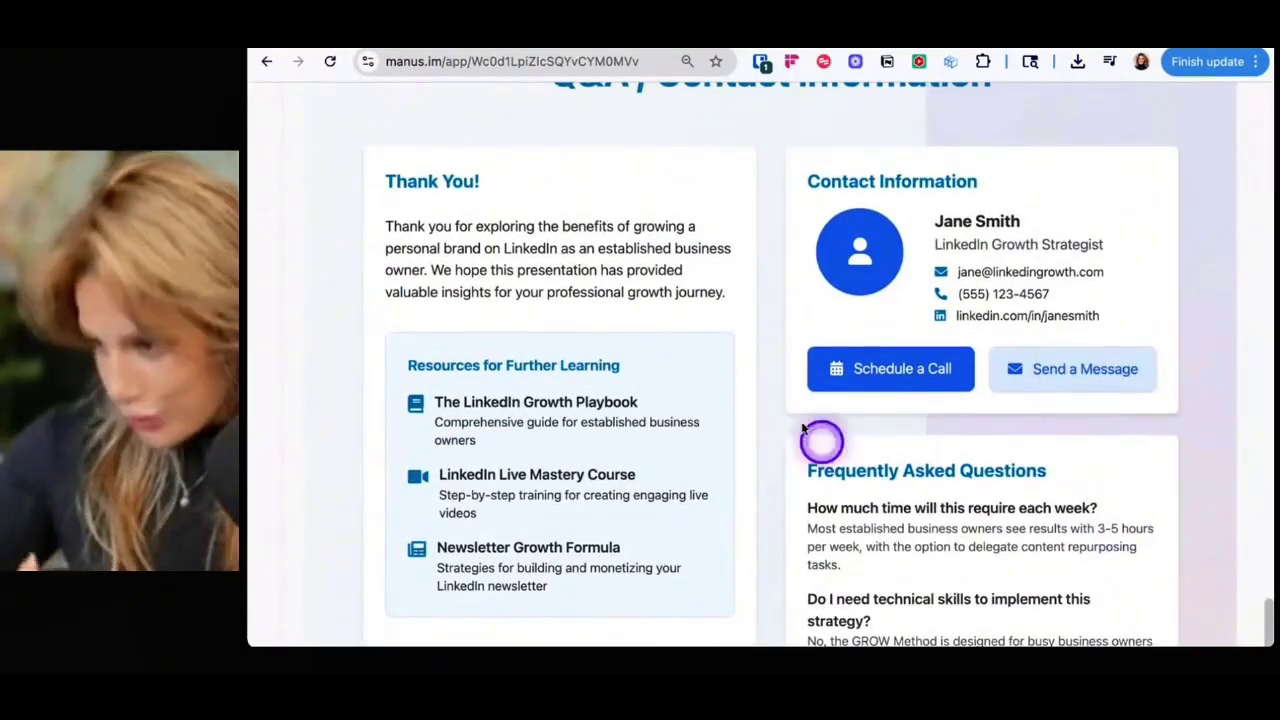
scroll(980, 103, down, 5)
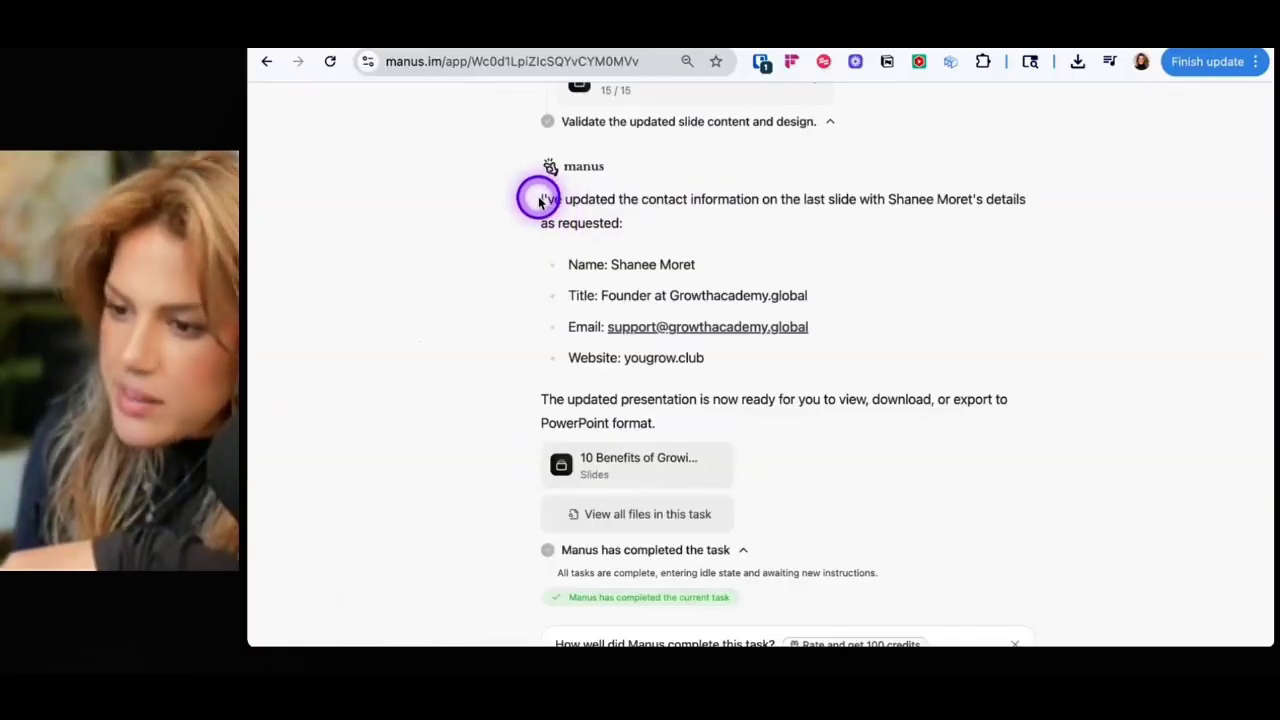
- Reopen the updated 10 Benefits deck from the completed task and look through its slides
scroll(829, 232, down, 3)
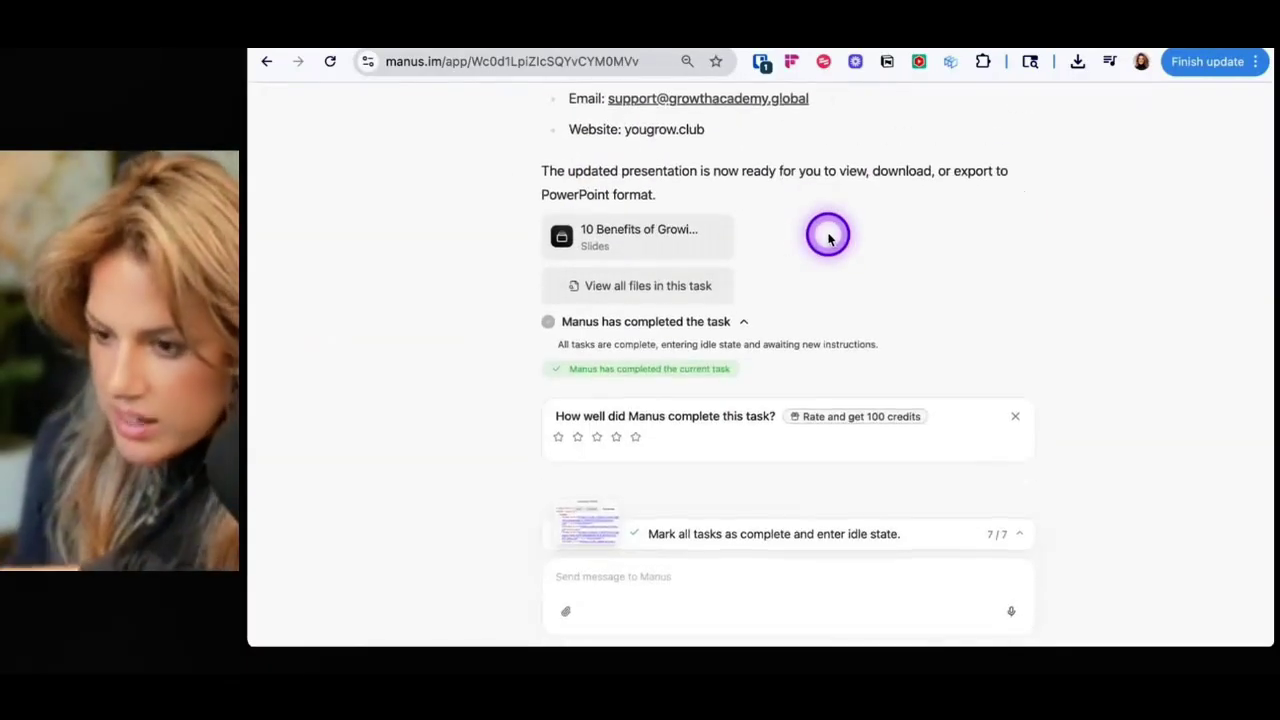
click(697, 250)
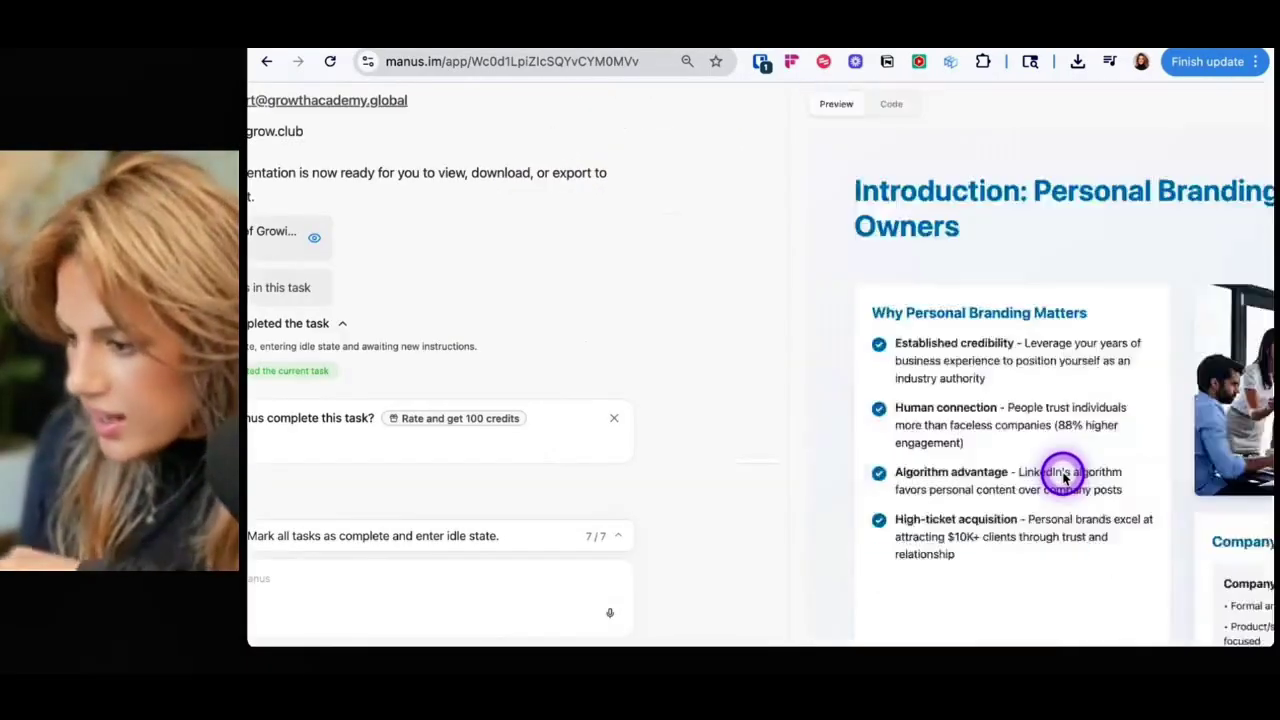
scroll(1060, 480, down, 15)
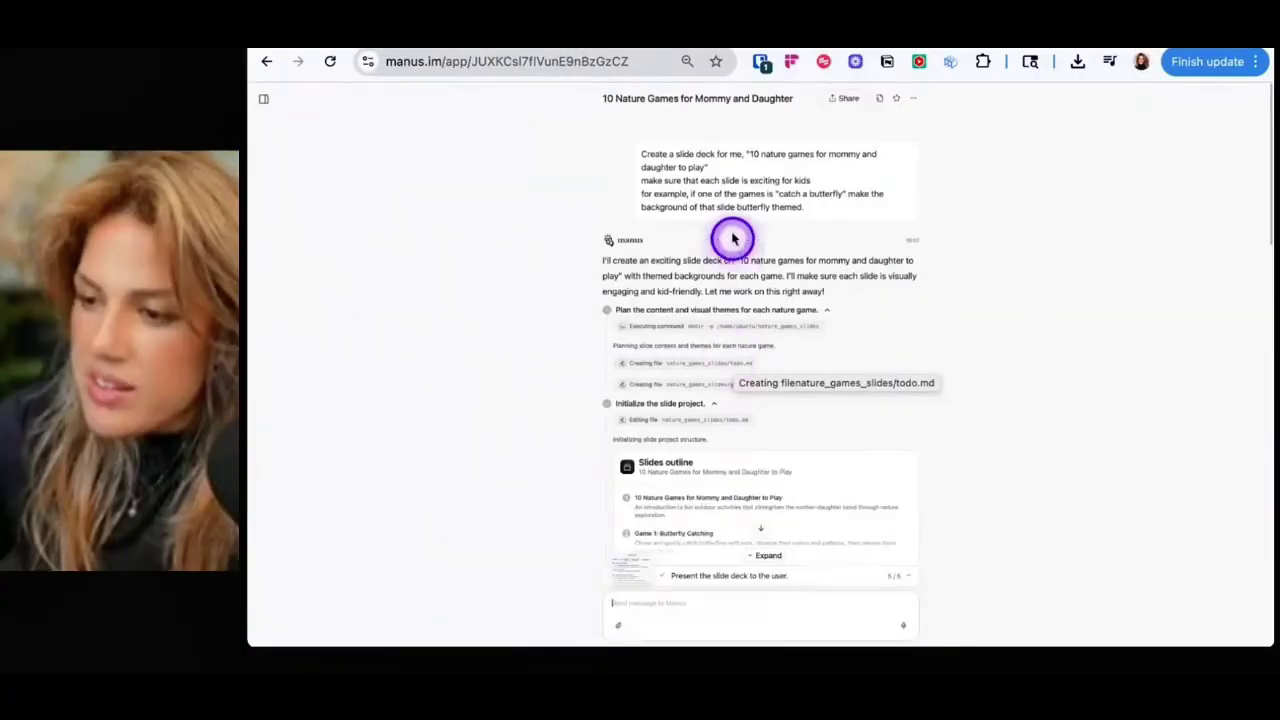
- Read the prompt and summary for the 10 Nature Games for Mommy and Daughter task and open its slide deck
scroll(733, 190, up, 3)
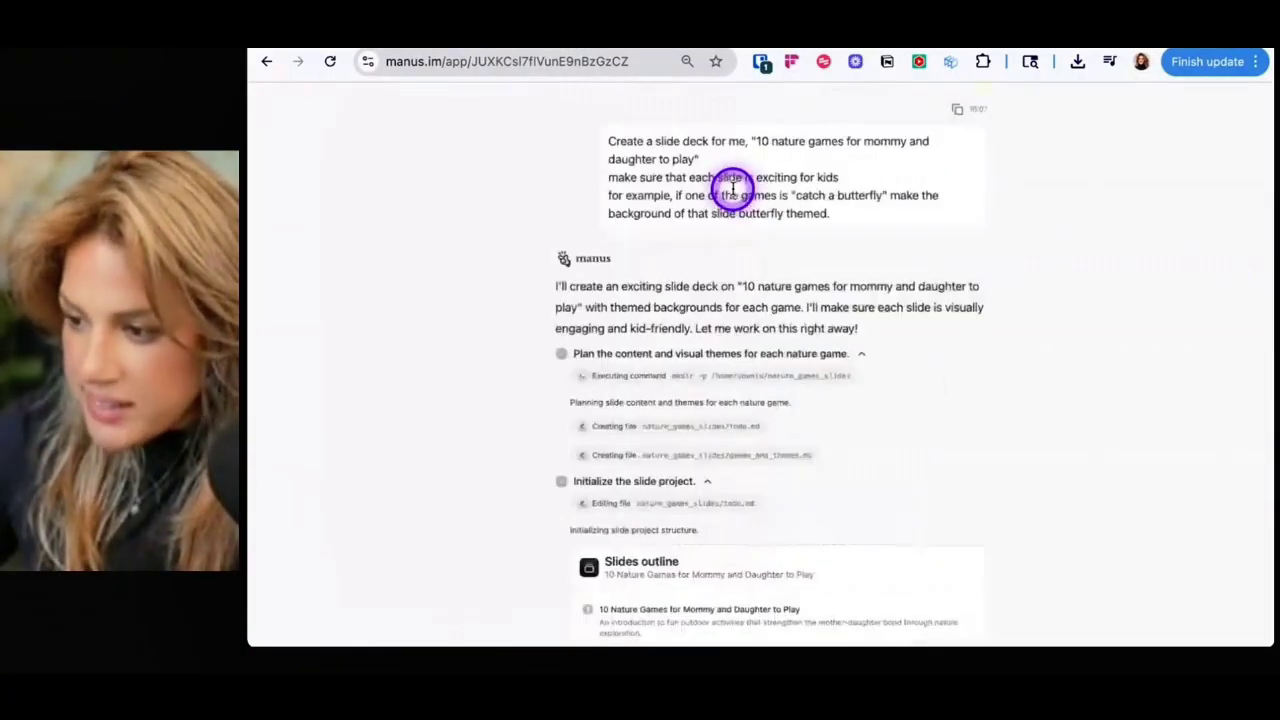
scroll(733, 188, up, 3)
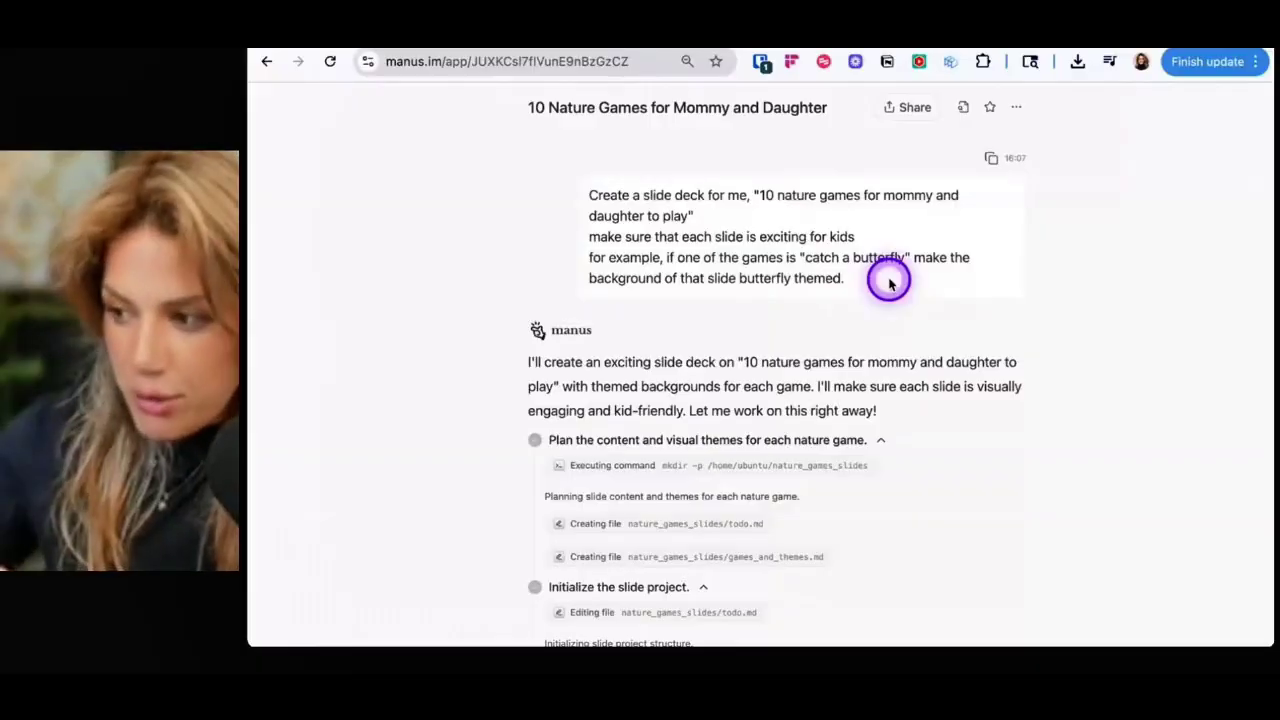
scroll(889, 283, down, 2)
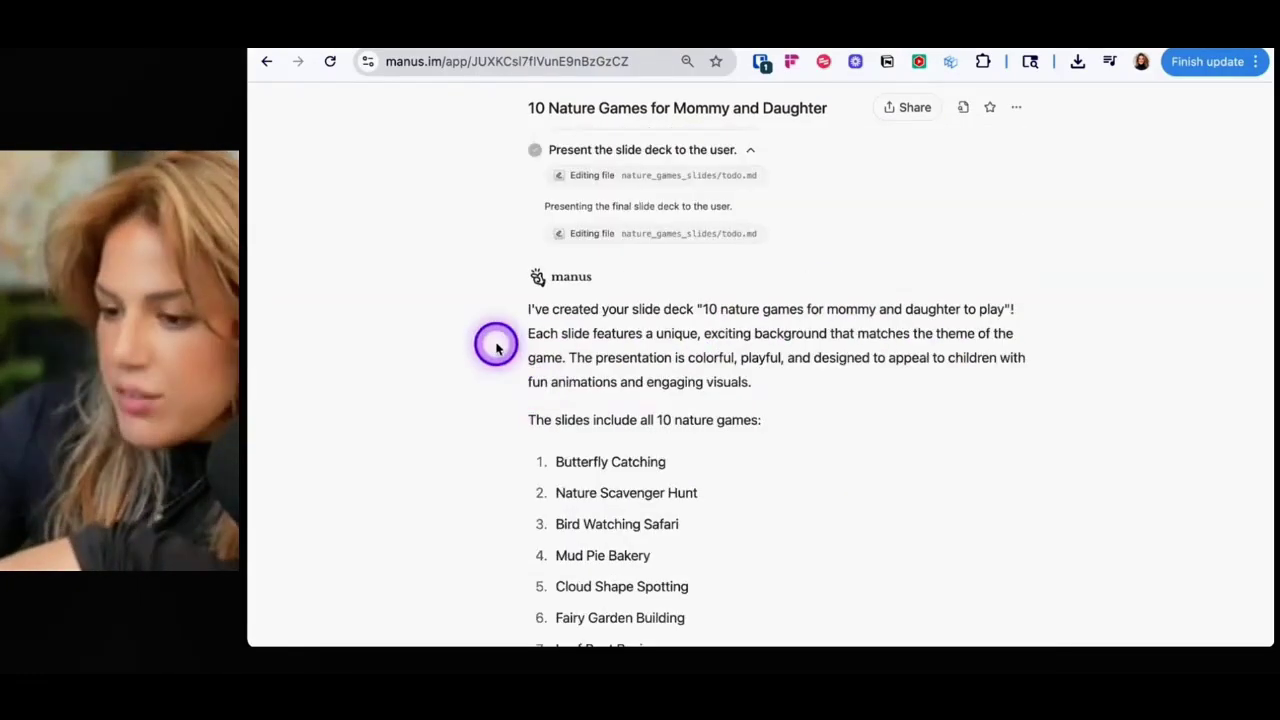
click(722, 583)
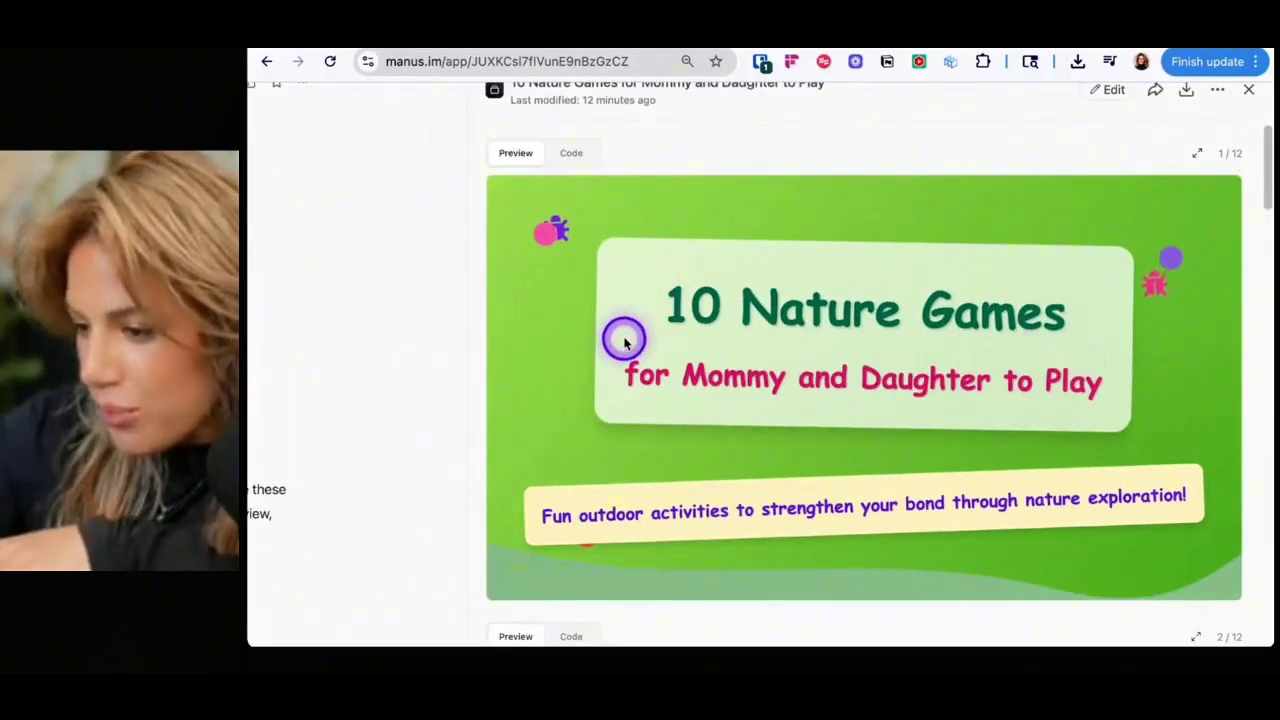
- Examine the nature games title slide and the text and graphics on the Game 1: Butterfly Catching slide
scroll(831, 434, down, 3)
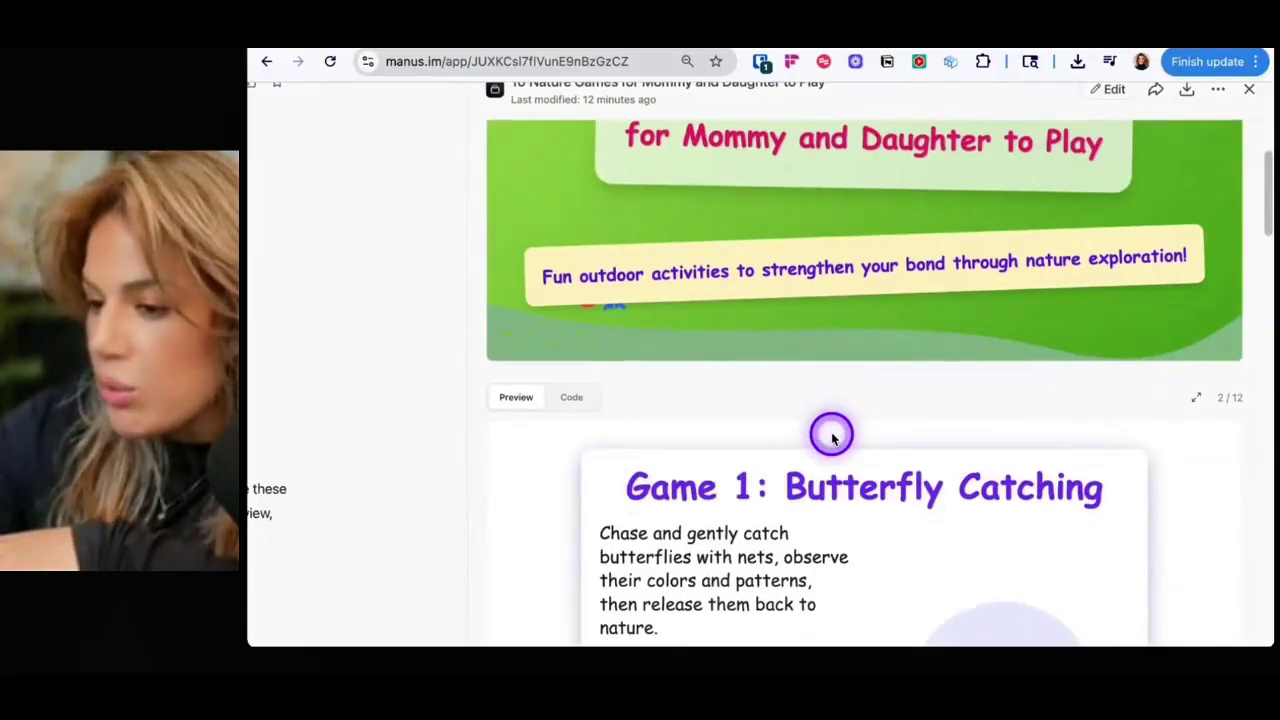
scroll(831, 434, down, 3)
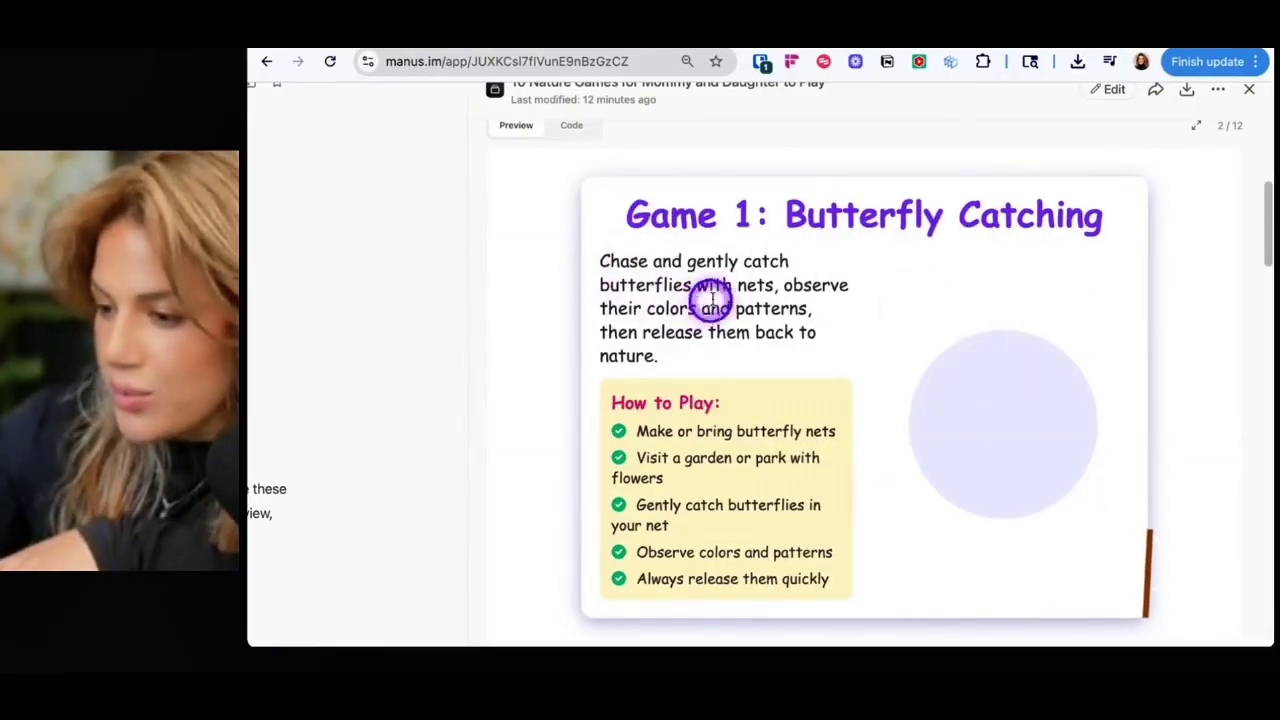
scroll(770, 222, down, 2)
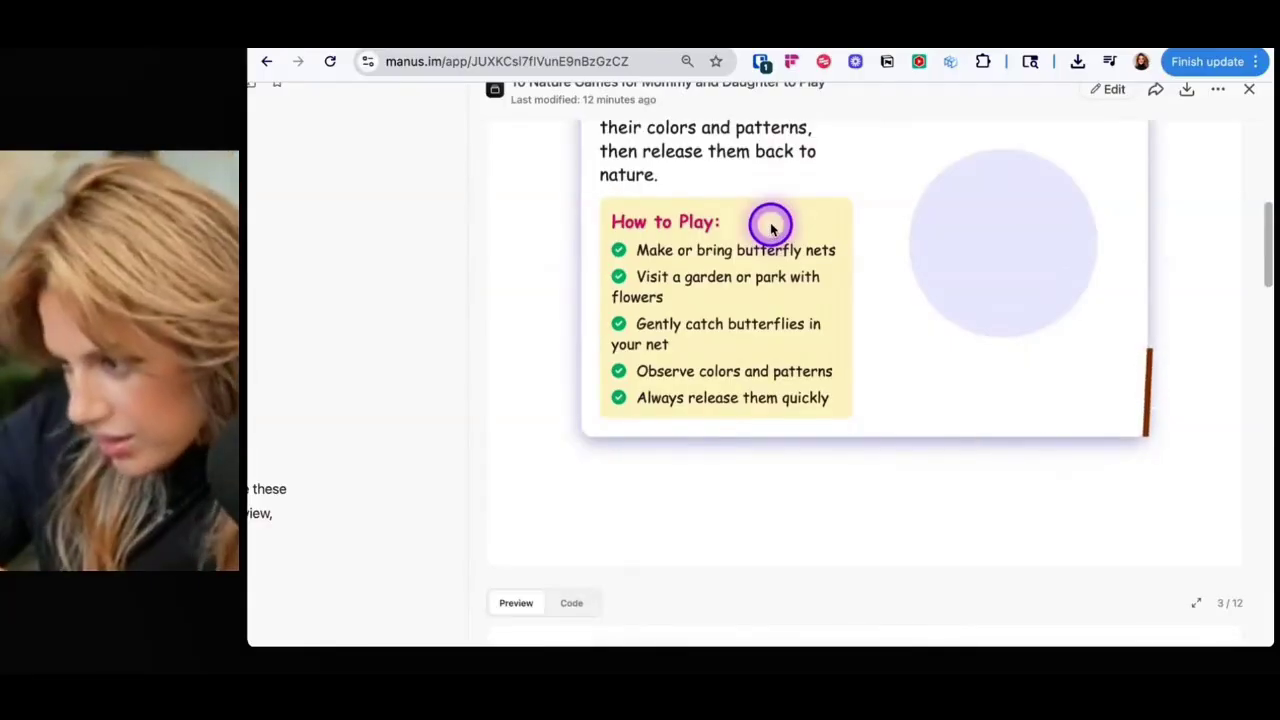
scroll(986, 271, up, 3)
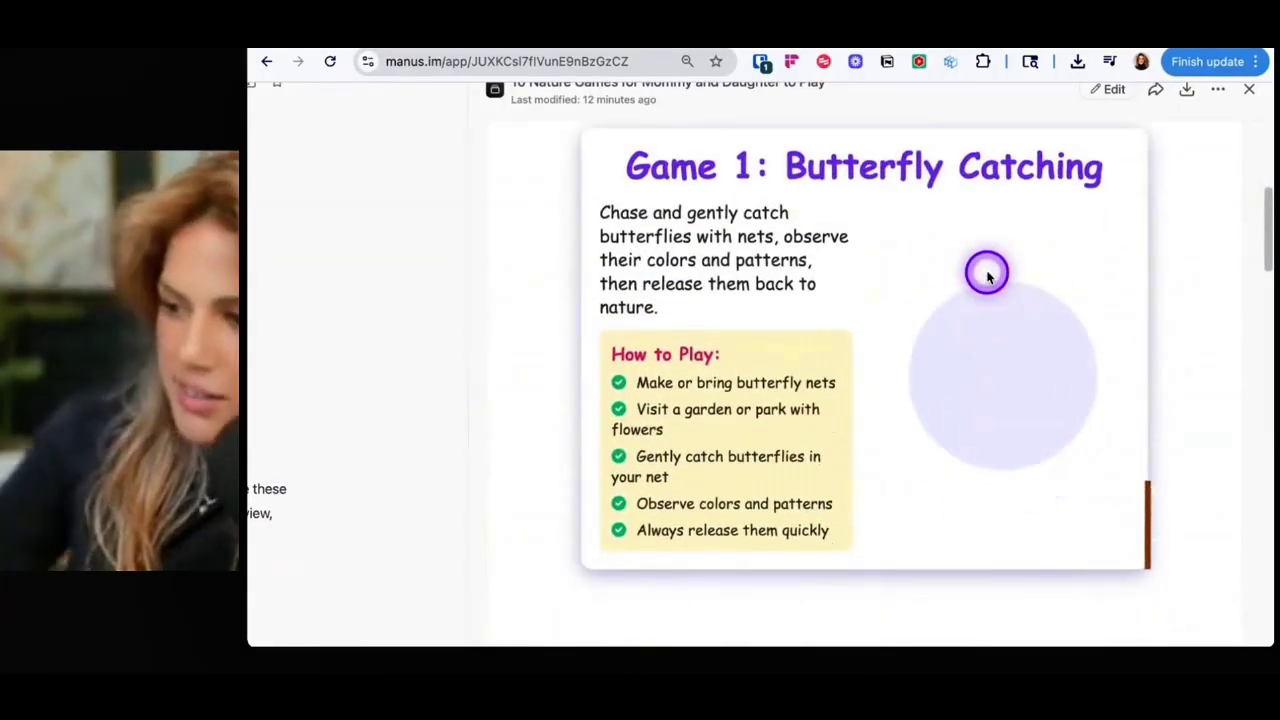
scroll(987, 276, down, 1)
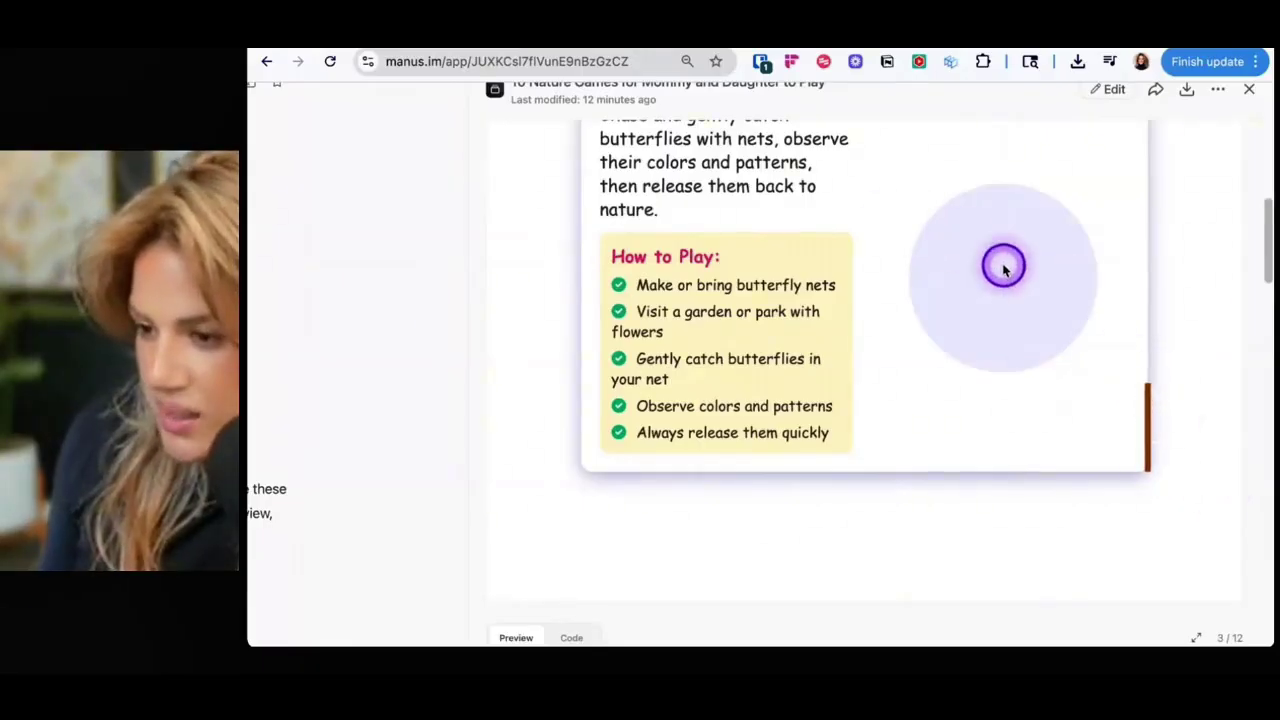
- Review the Game 2: Nature Scavenger Hunt slide and continue to Game 3: Bird Watching Safari
scroll(980, 242, down, 4)
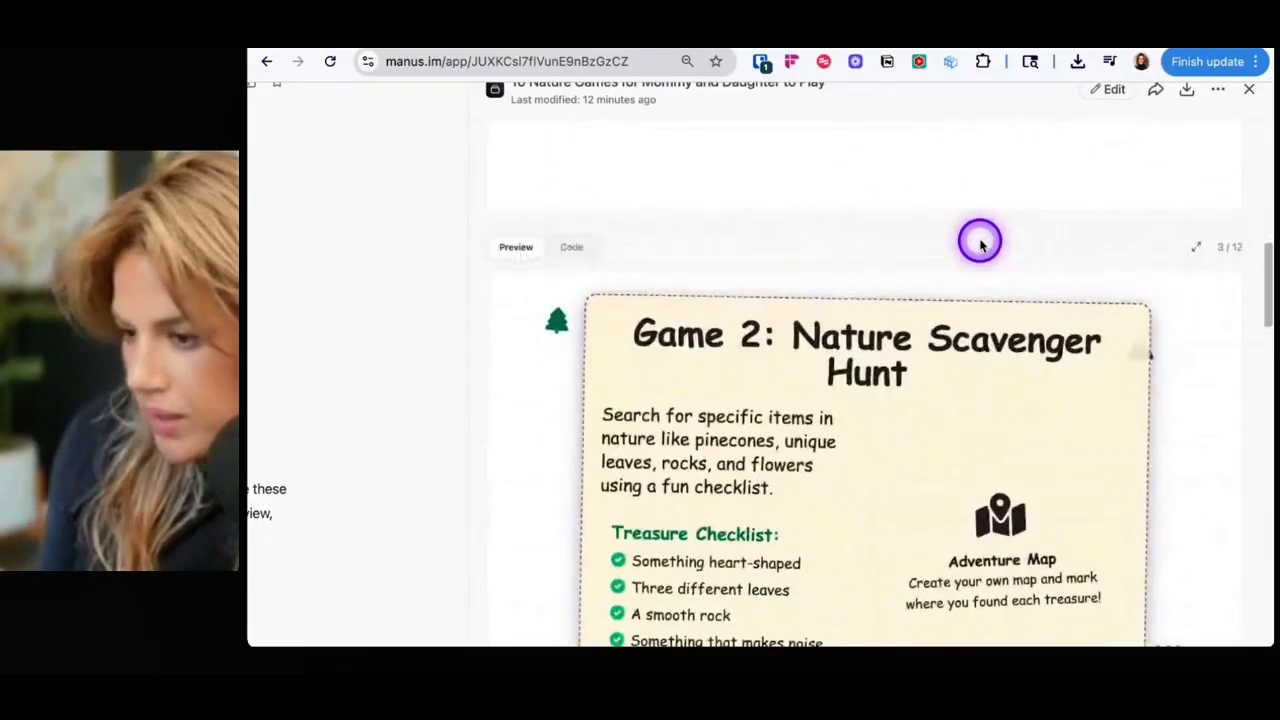
scroll(980, 245, down, 1)
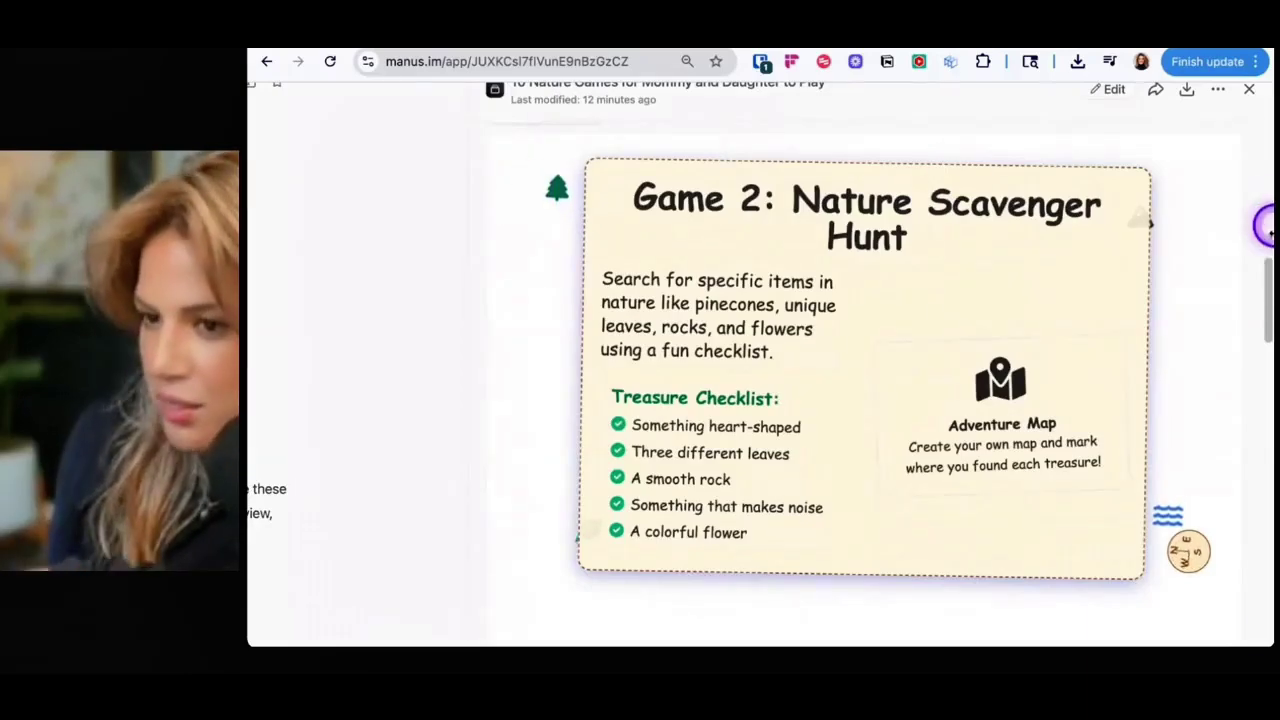
scroll(571, 240, down, 2)
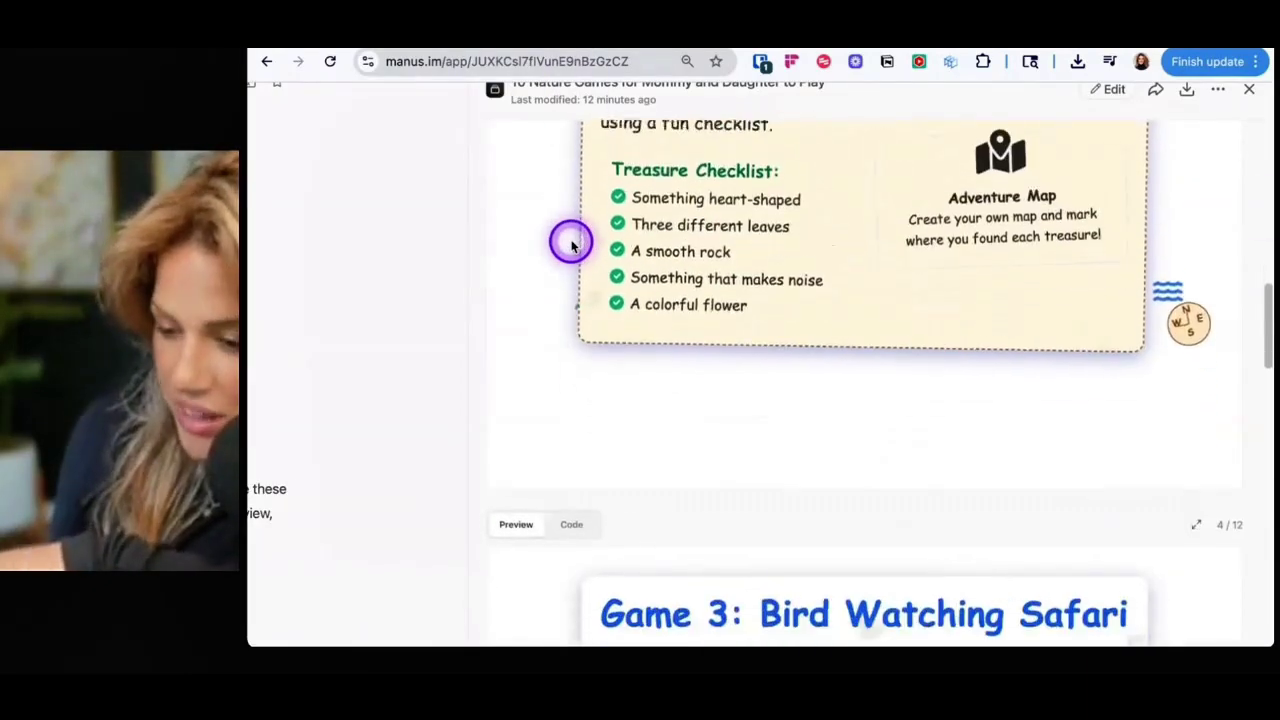
scroll(571, 245, down, 4)
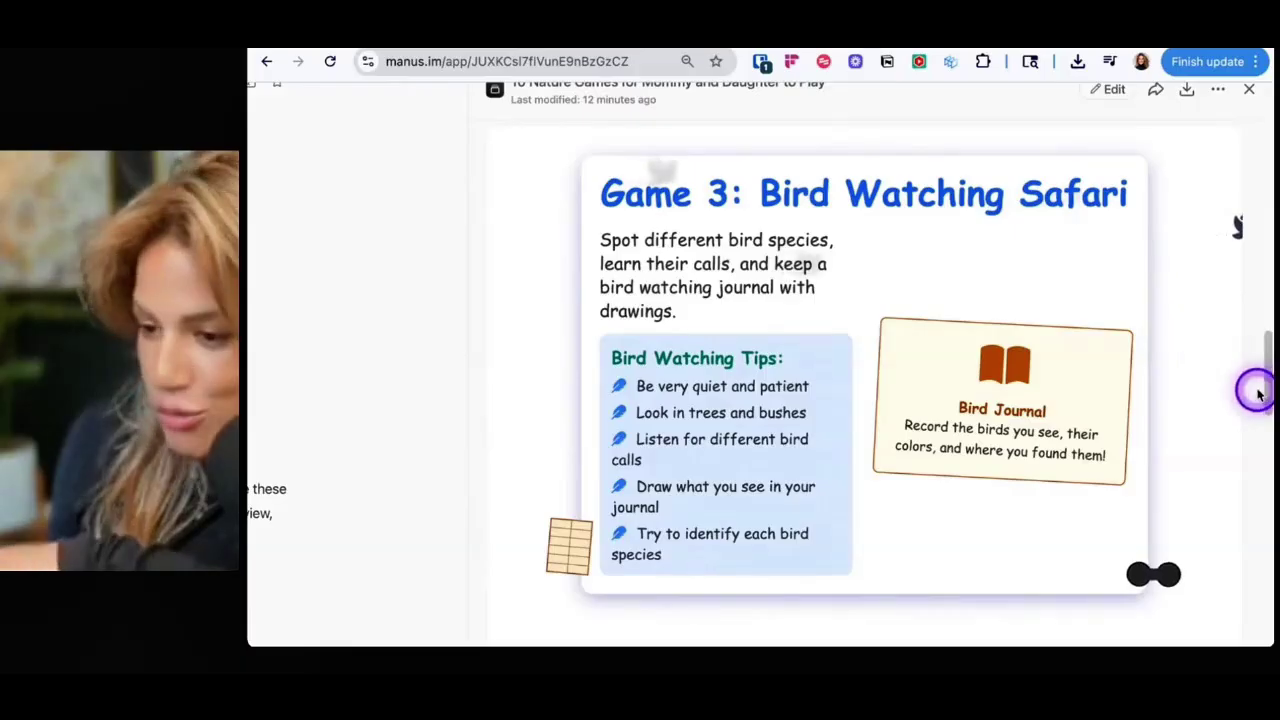
- Review the Game 5: Cloud Shape Spotting, Game 6: Fairy Garden Building and Game 7: Leaf Boat Racing slides
scroll(1257, 390, down, 10)
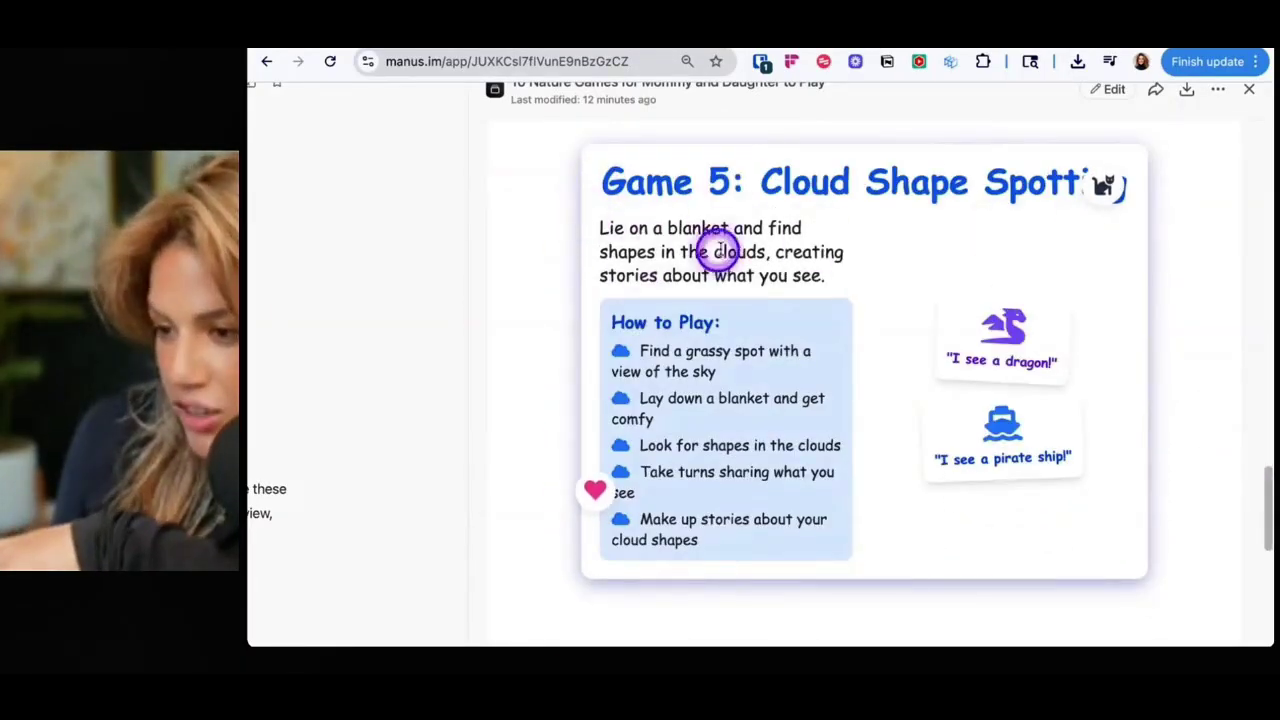
scroll(818, 252, down, 8)
scroll(806, 286, up, 5)
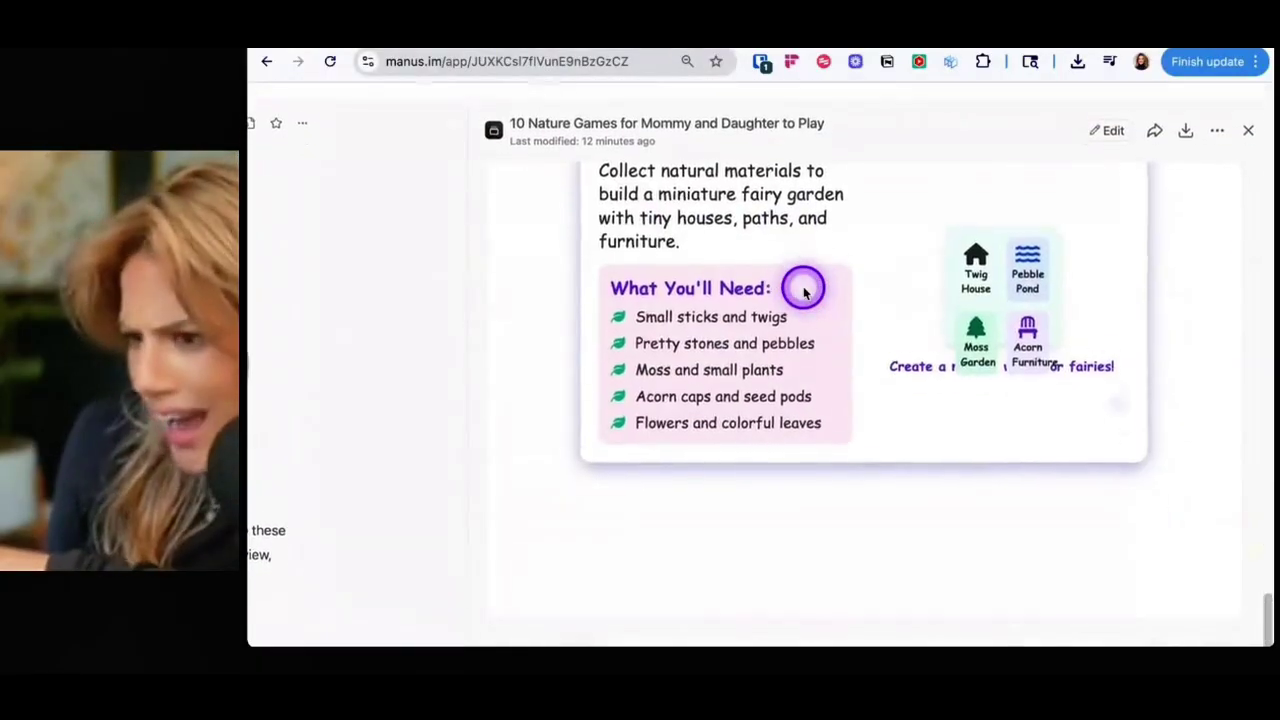
scroll(803, 290, down, 1)
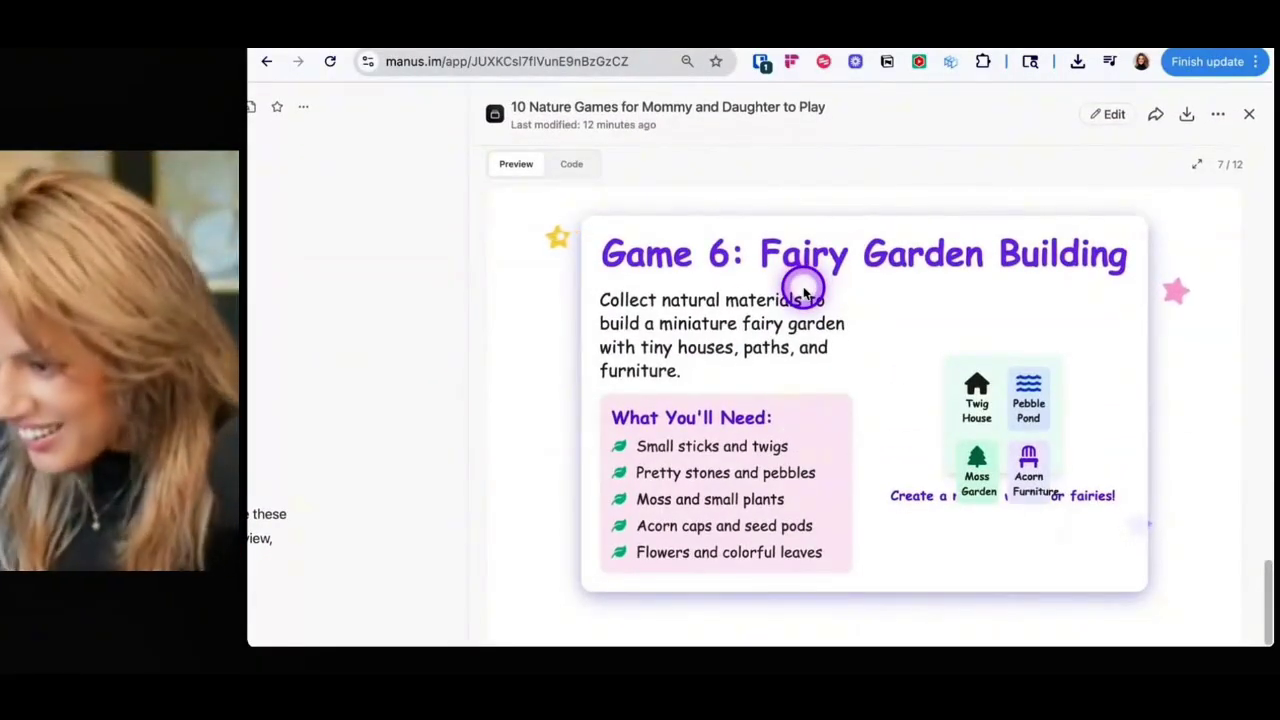
scroll(803, 290, down, 5)
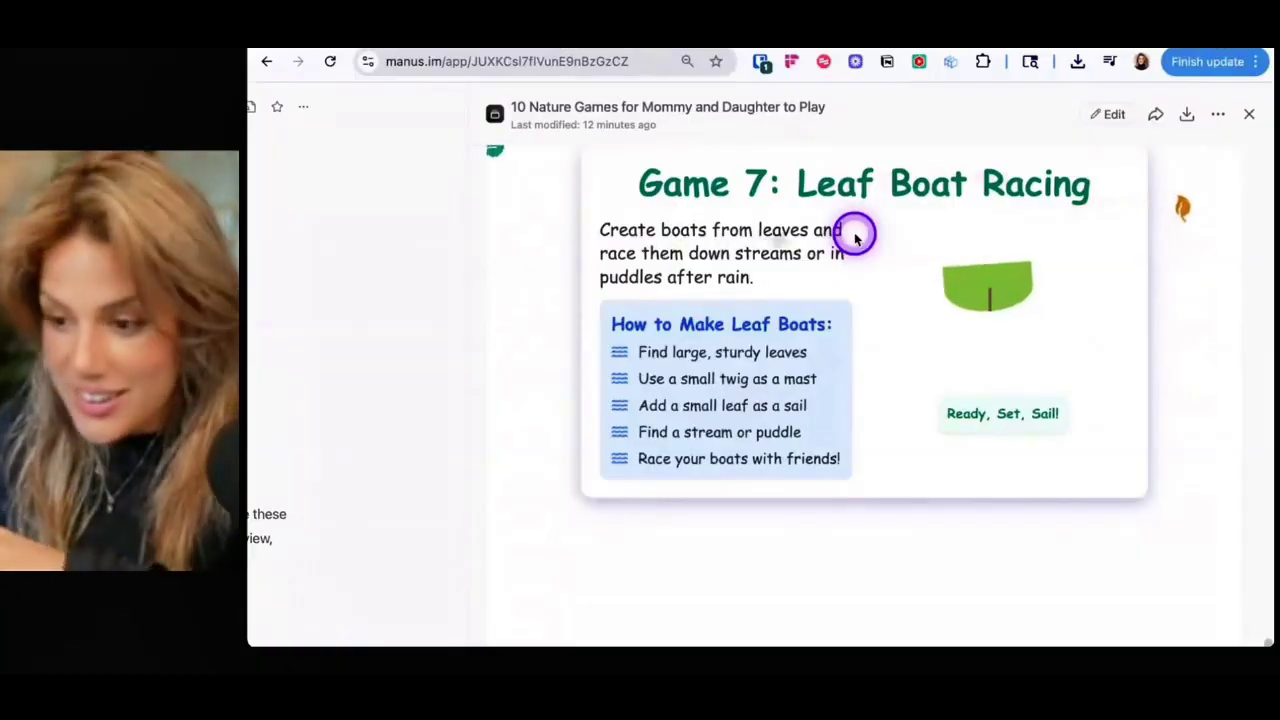
- Ask Manus to personalize the slides for the daughter by name and add butterflies to the butterfly slide
scroll(855, 237, down, 3)
scroll(855, 237, down, 2)
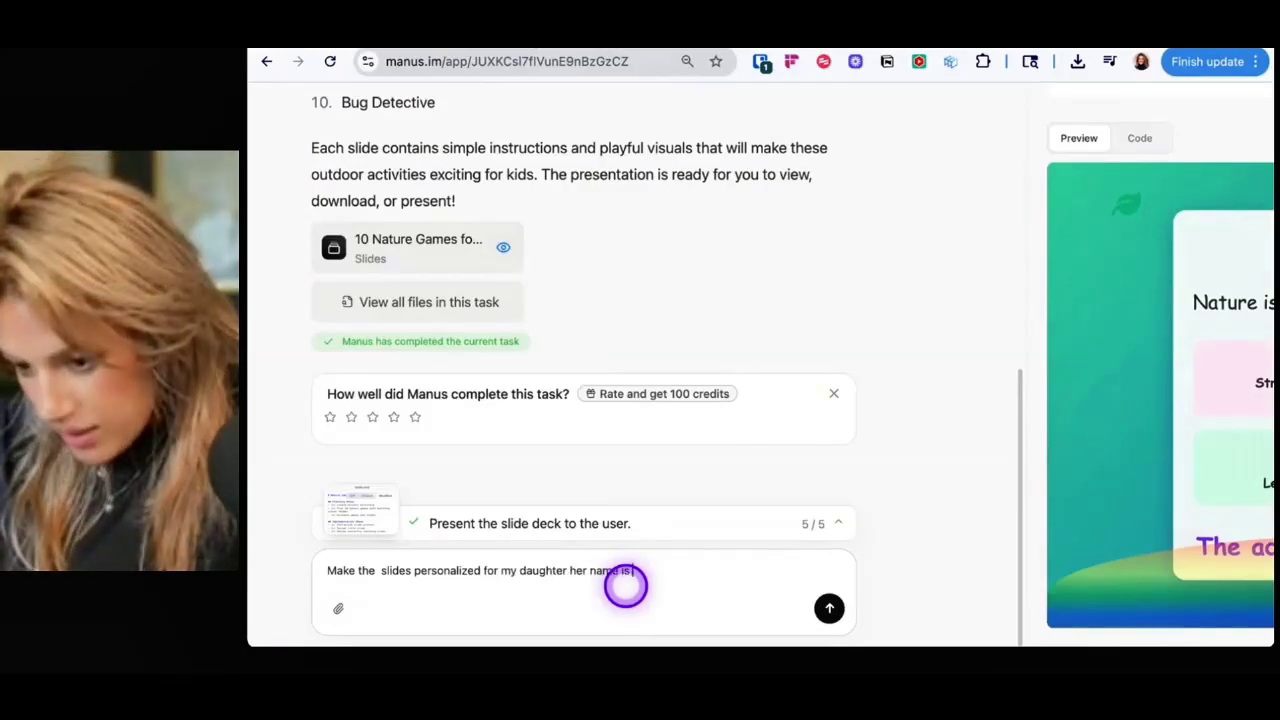
text(.)
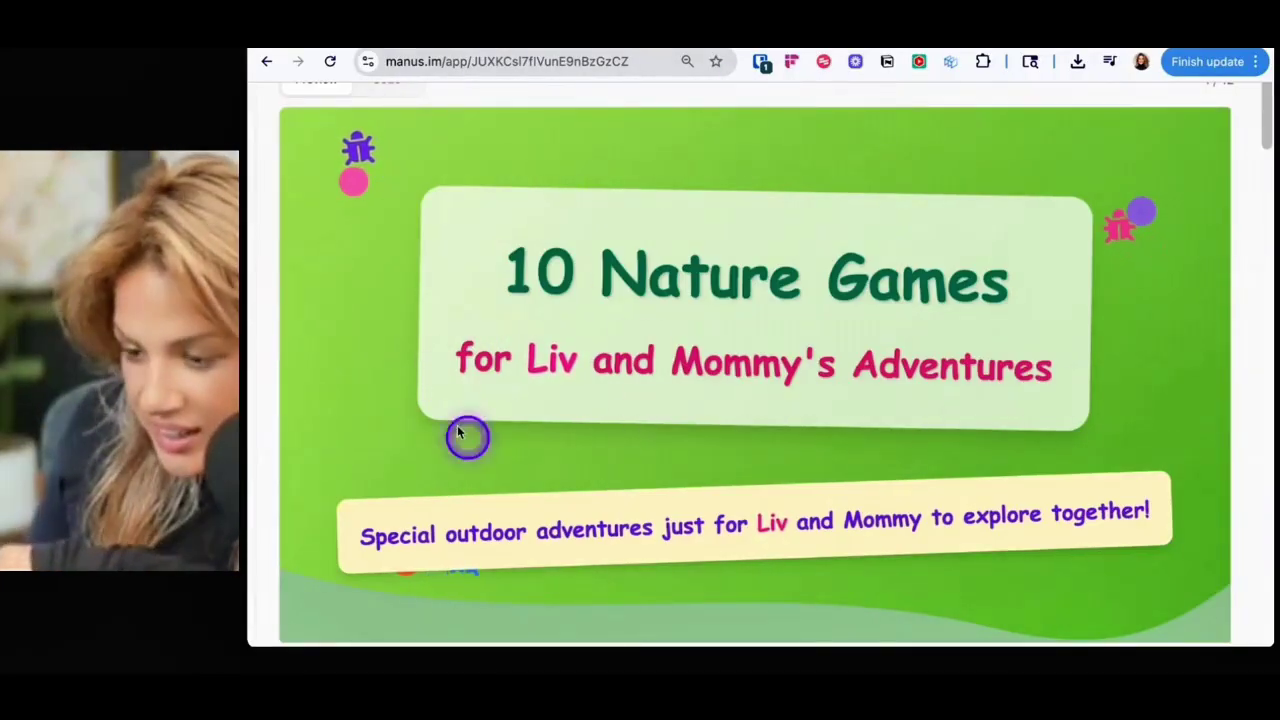
- Check the personalized title slide and the revised butterfly slide with its Butterfly Guide
scroll(521, 361, up, 2)
scroll(521, 361, up, 1)
scroll(521, 361, down, 3)
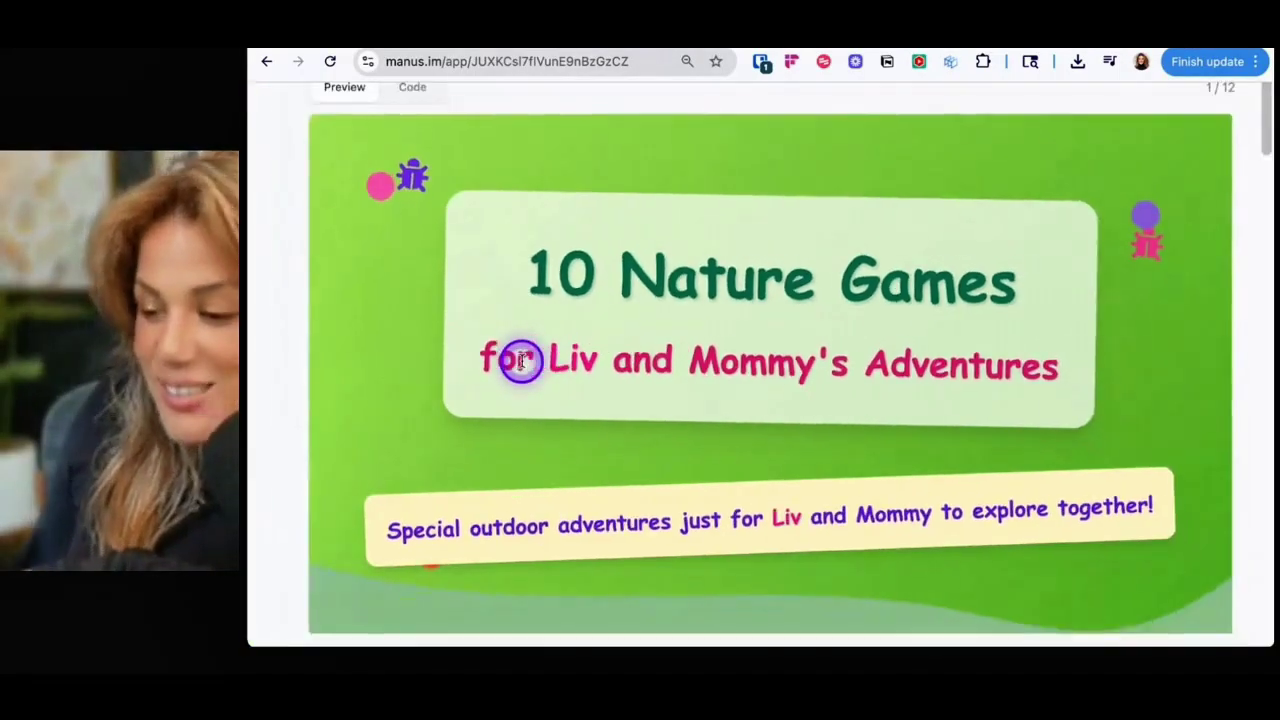
scroll(485, 362, down, 10)
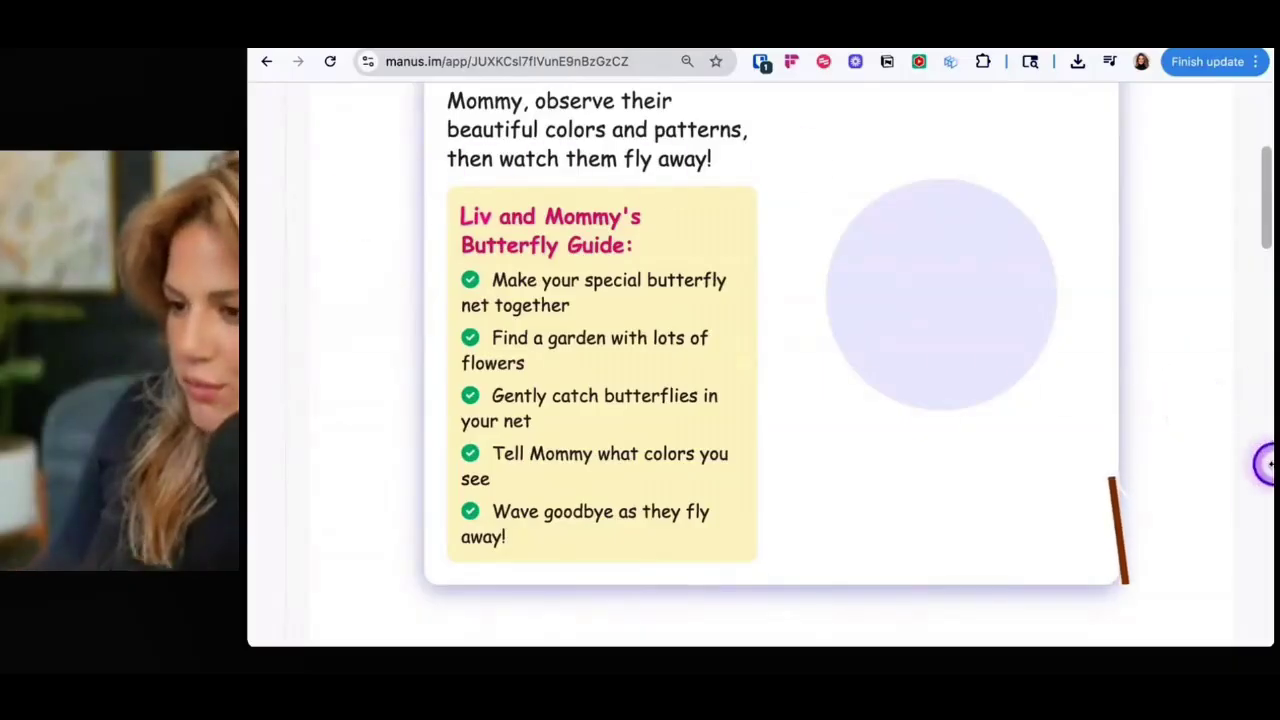
scroll(490, 287, down, 5)
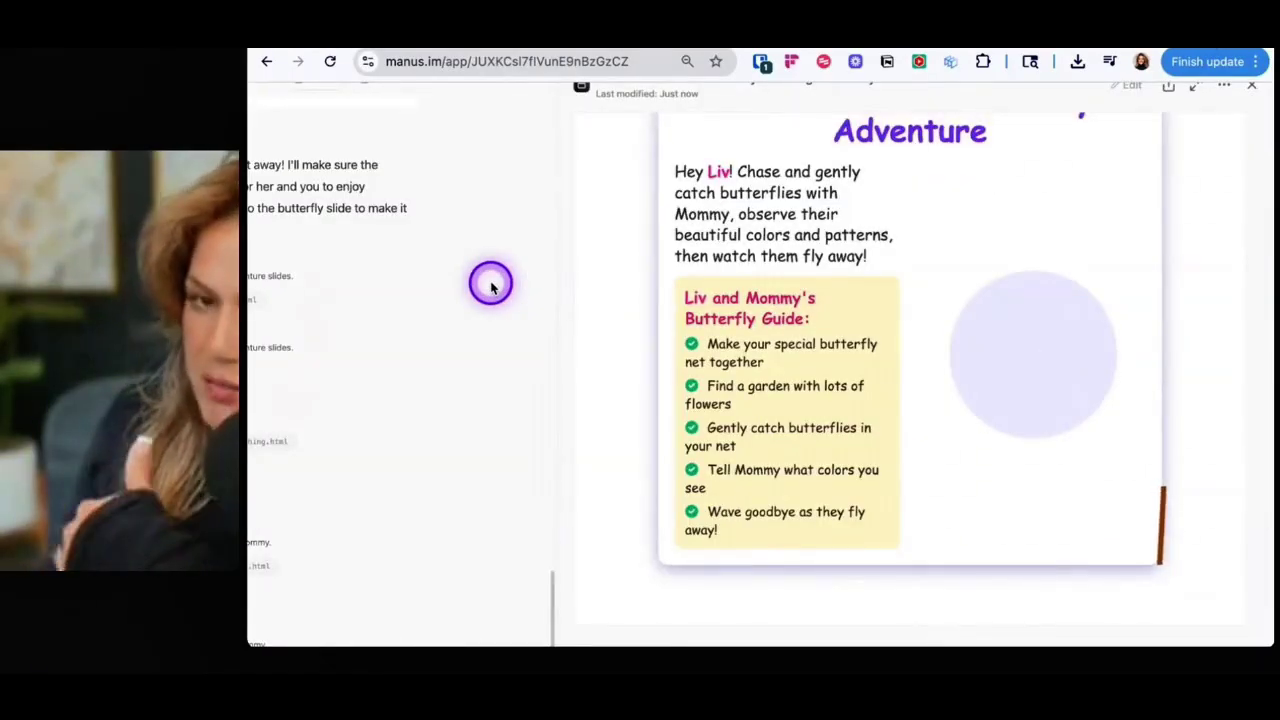
- Reread the personalization request in the chat and examine the personalized Treasure Hunt Adventure slide
scroll(490, 287, up, 2)
scroll(794, 313, up, 3)
scroll(794, 313, down, 1)
scroll(794, 311, down, 10)
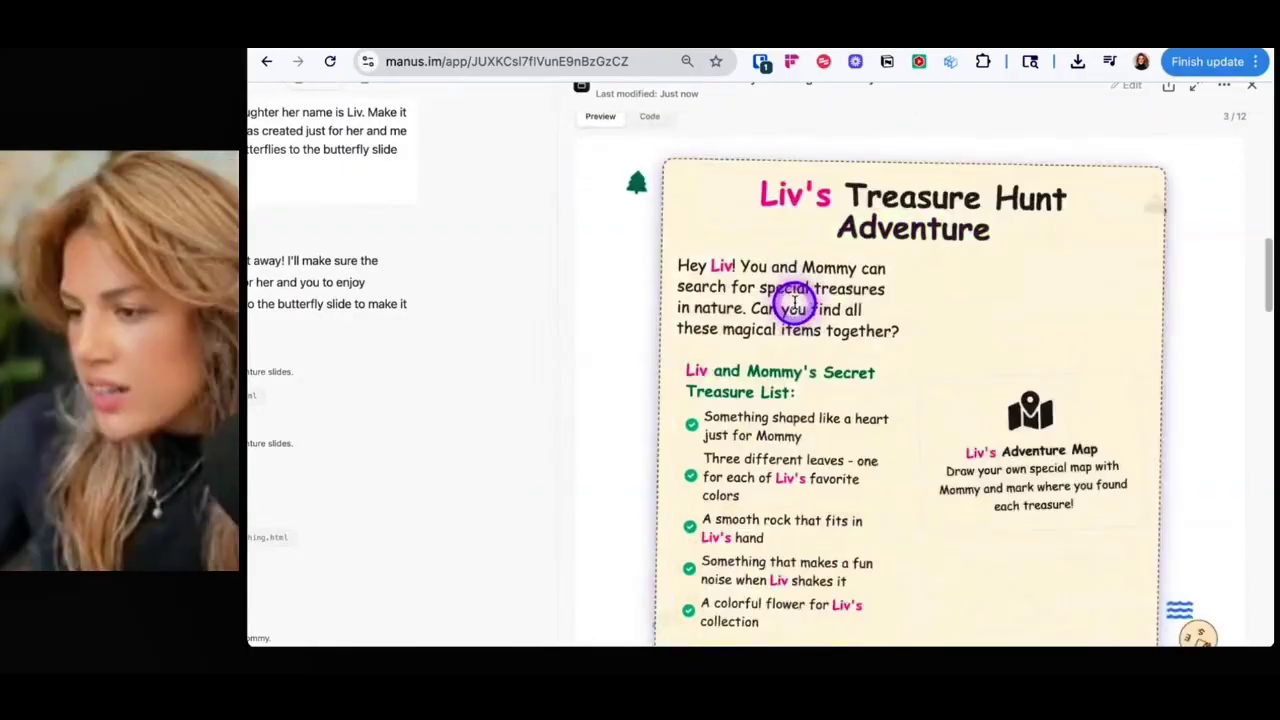
scroll(795, 283, down, 1)
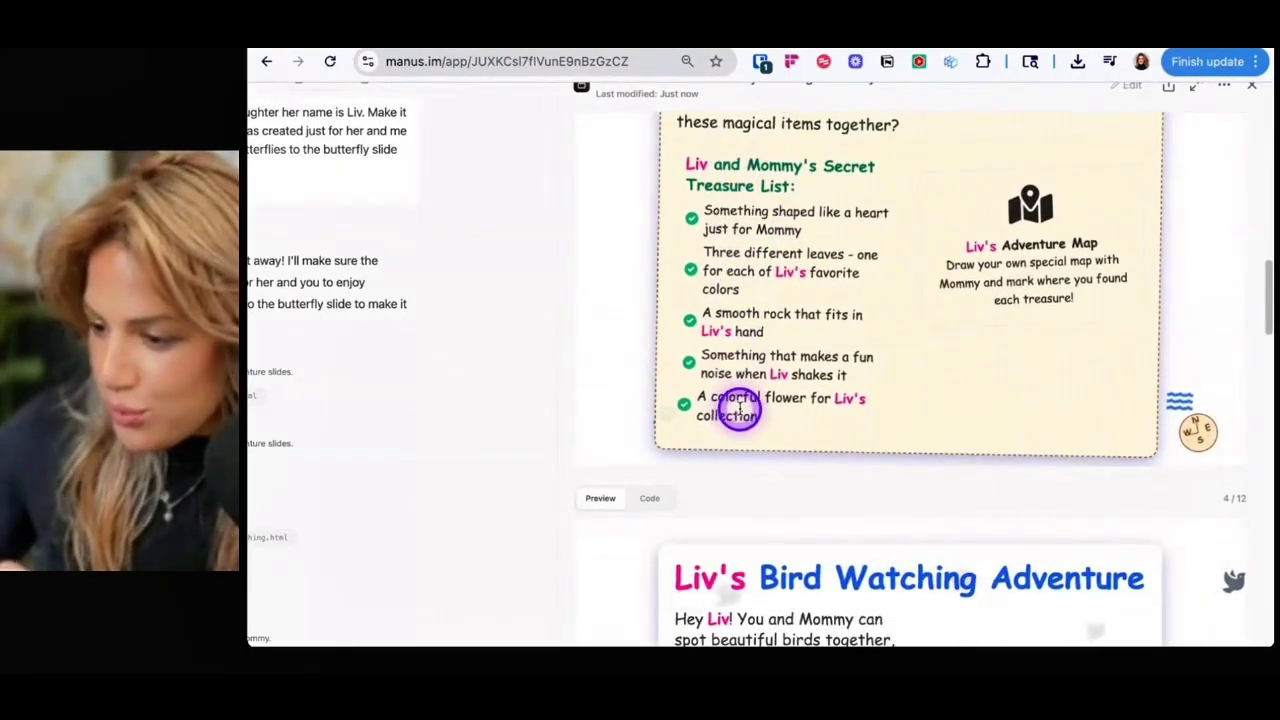
- Review the personalized slides from Bird Watching Adventure through the cloud game and Magical Fairy Garden to Leaf Boat Race
scroll(737, 406, down, 5)
scroll(740, 407, down, 15)
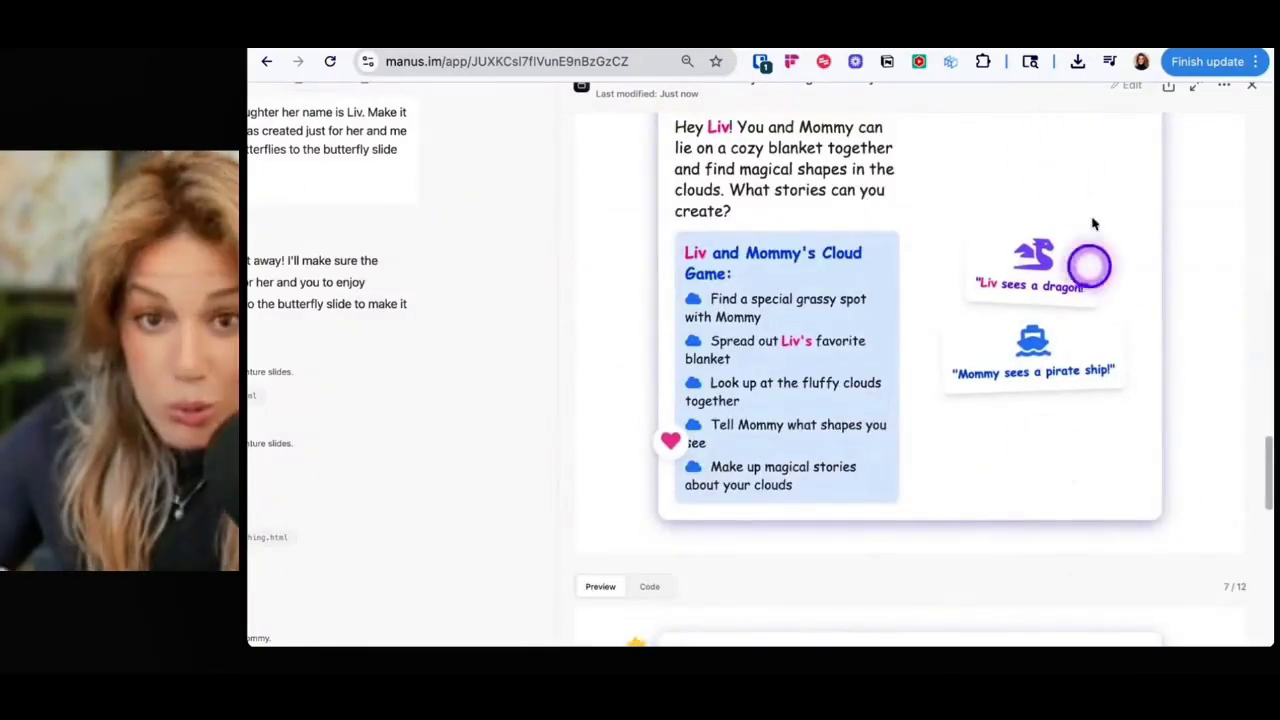
scroll(1006, 275, down, 10)
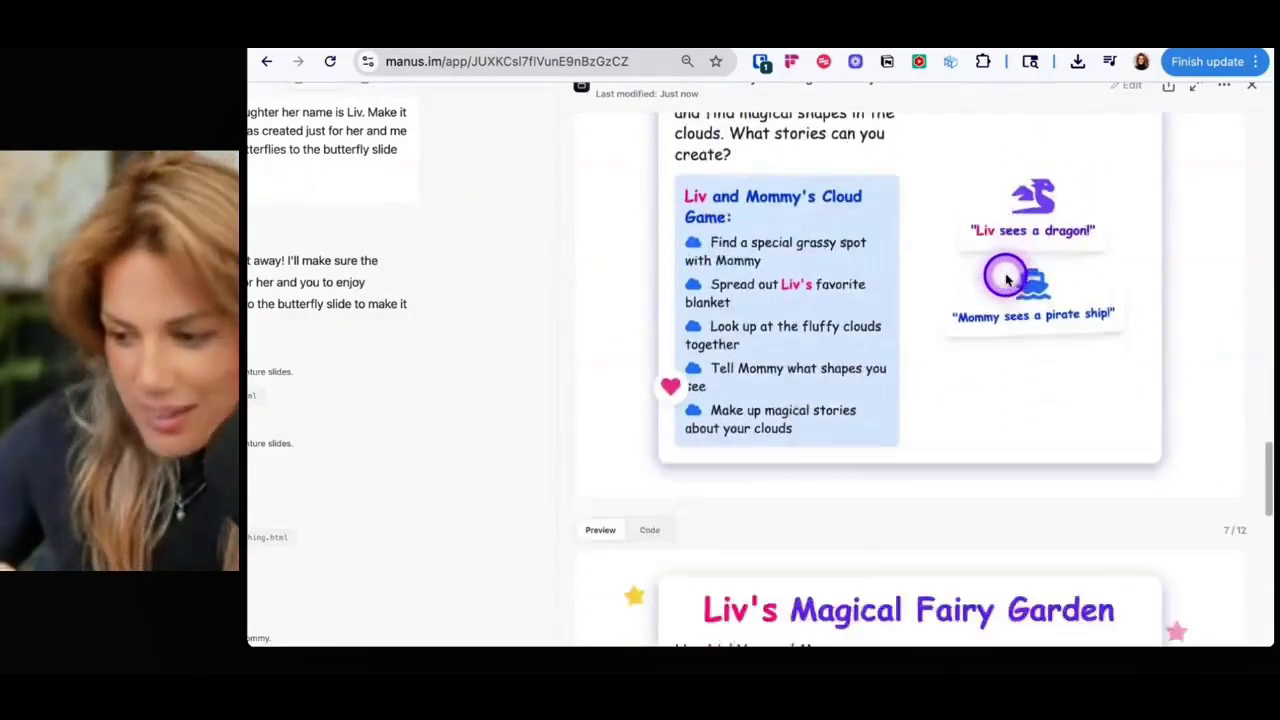
scroll(1006, 275, down, 1)
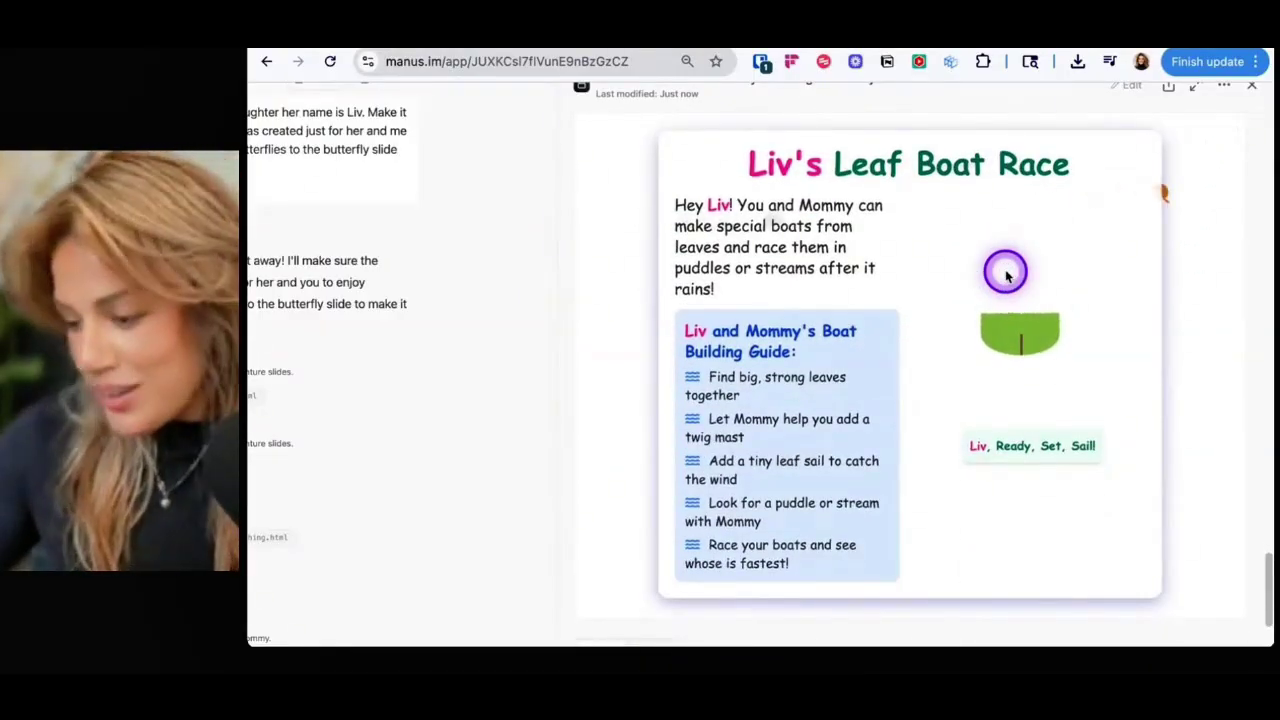
- Examine the personalized Flower Crown slide and continue to the closing Let's Play Outside! slide
scroll(1023, 420, down, 5)
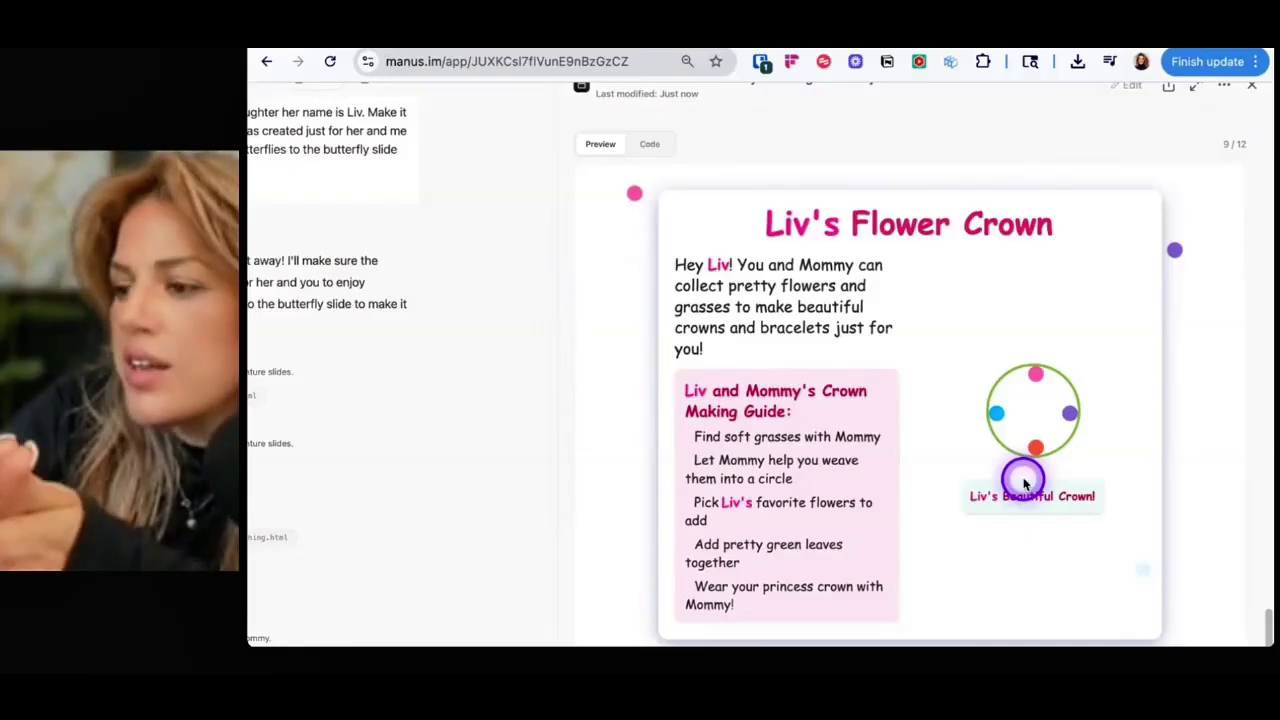
scroll(1023, 483, down, 15)
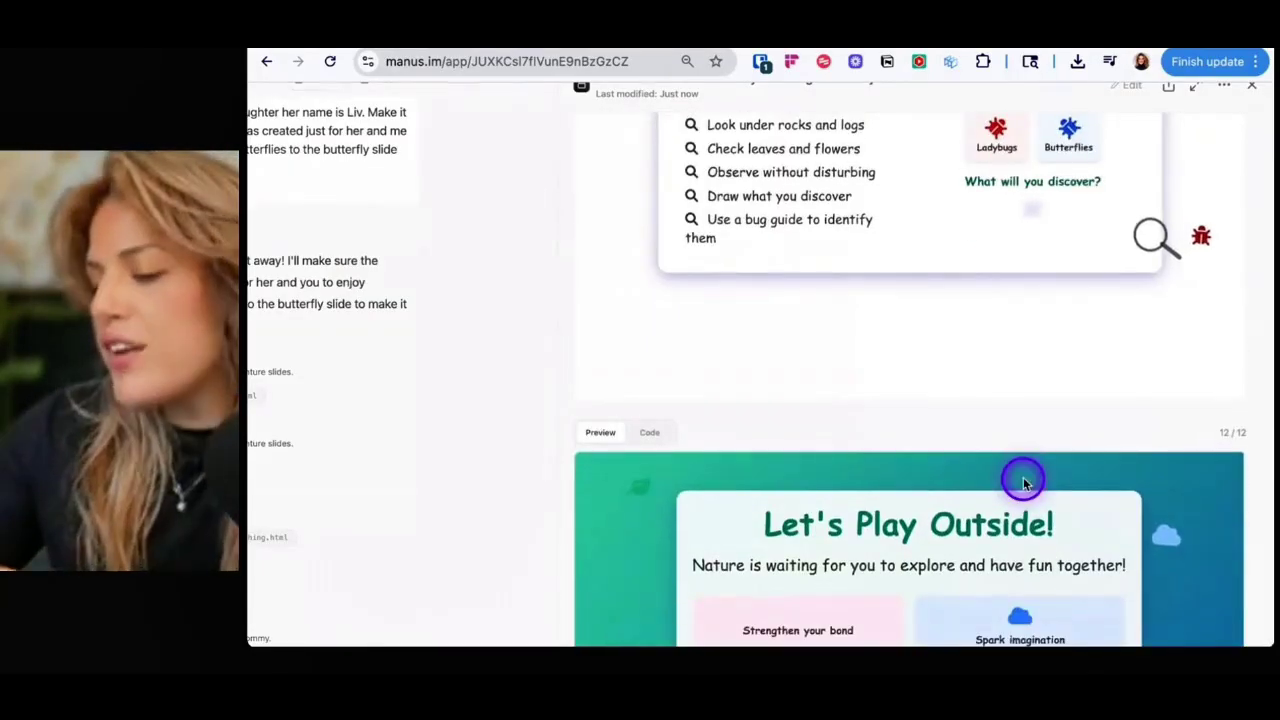
scroll(1023, 483, down, 3)
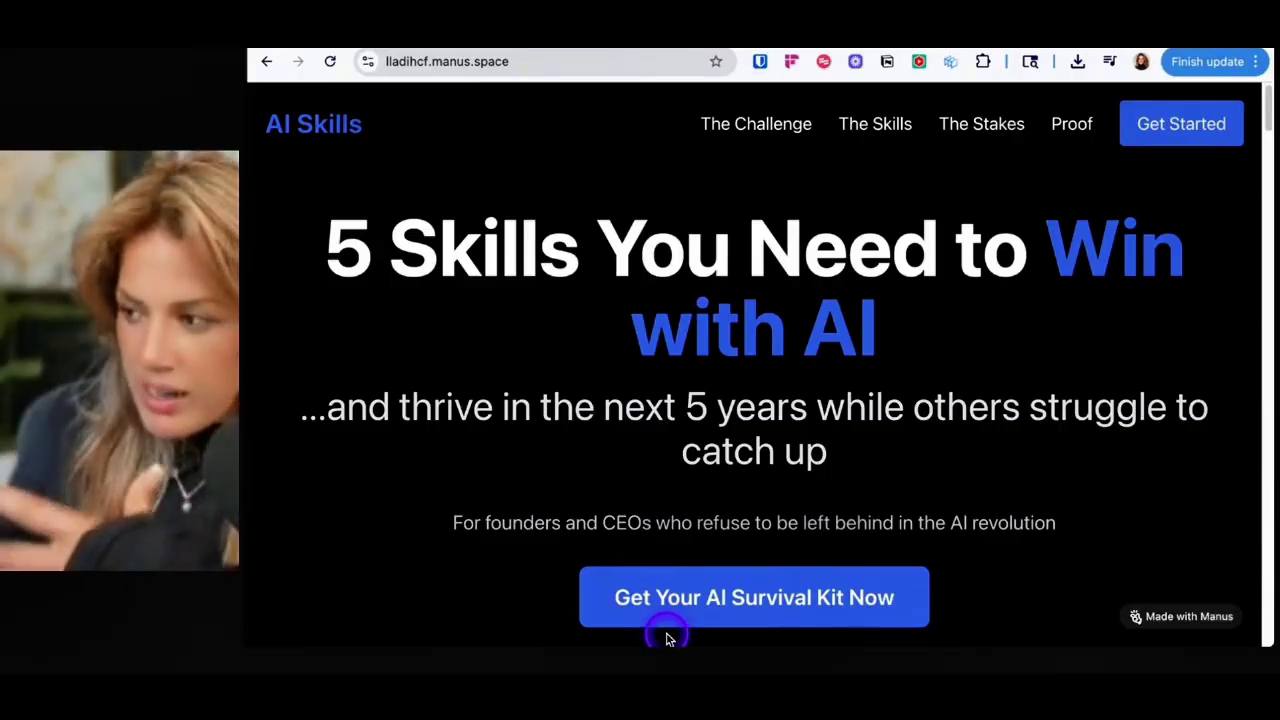
- Review the AI Skills website's The AI Challenge Is Already Here and Some Will Fall, Others Will Rise sections
scroll(940, 237, down, 5)
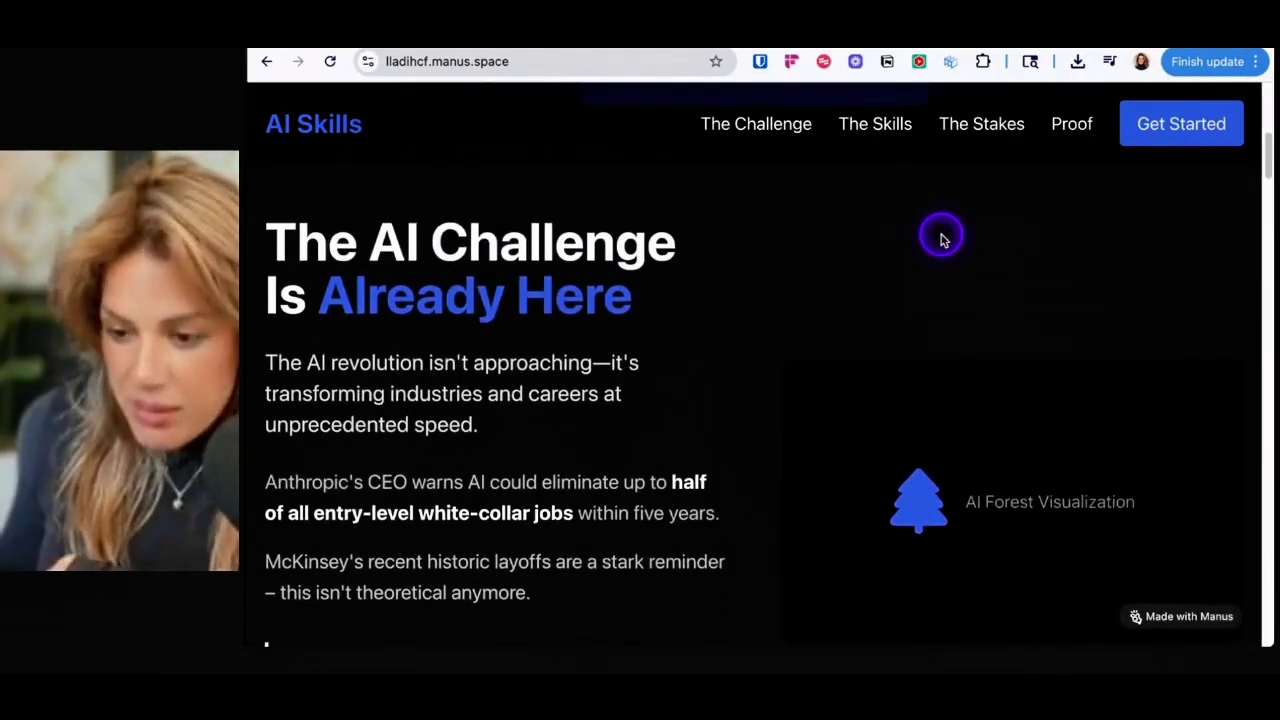
scroll(940, 237, down, 6)
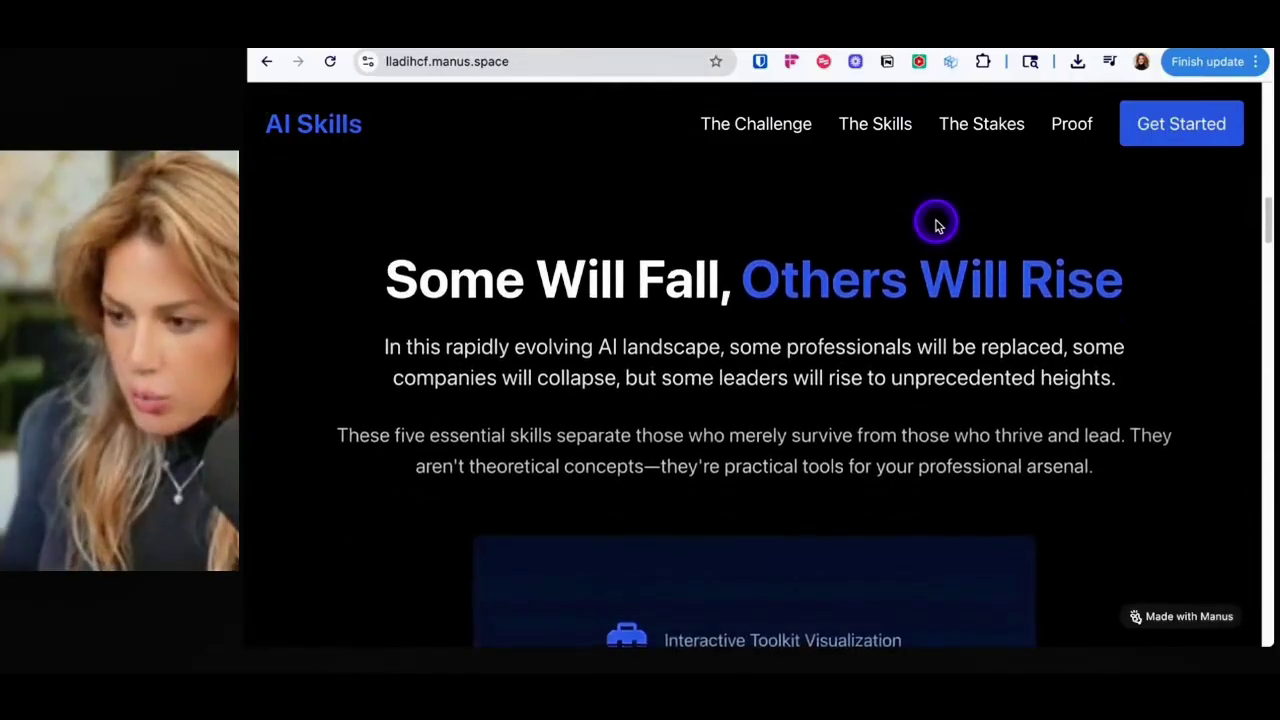
scroll(937, 225, down, 4)
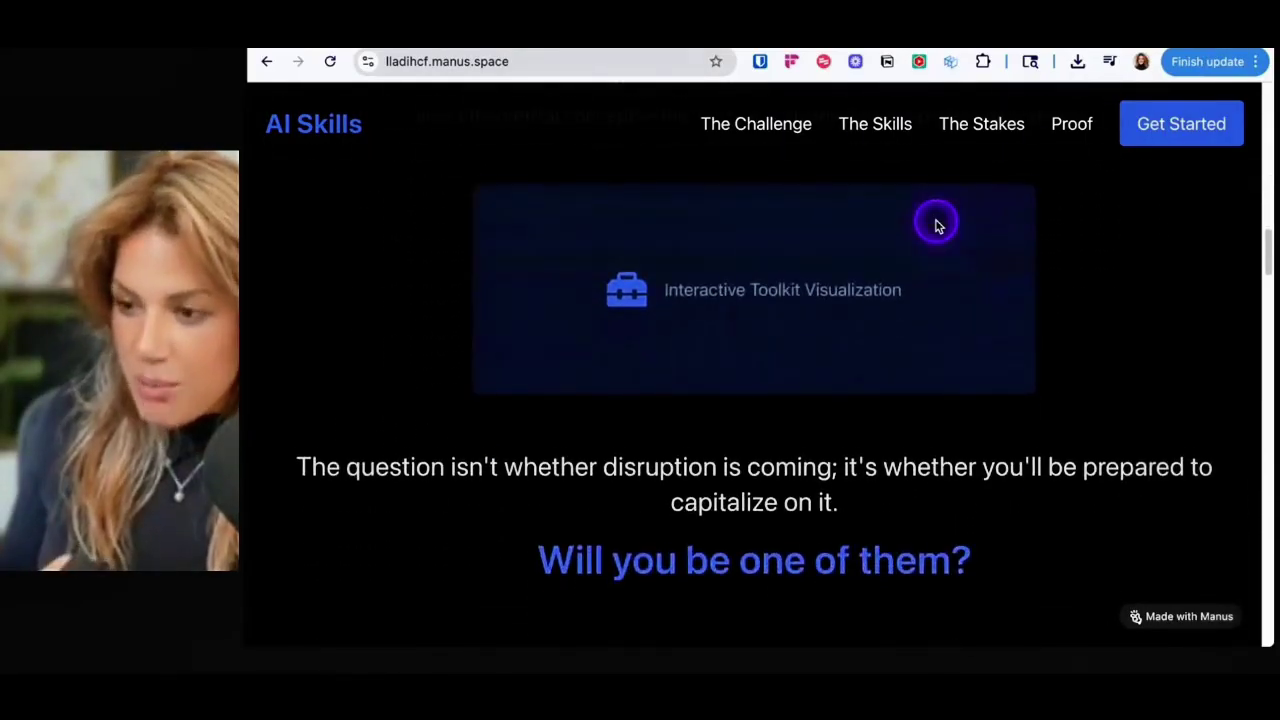
- Examine the Your 5 Essential AI Skills section, including Skill #1: Let Go to Make Space
scroll(937, 225, down, 5)
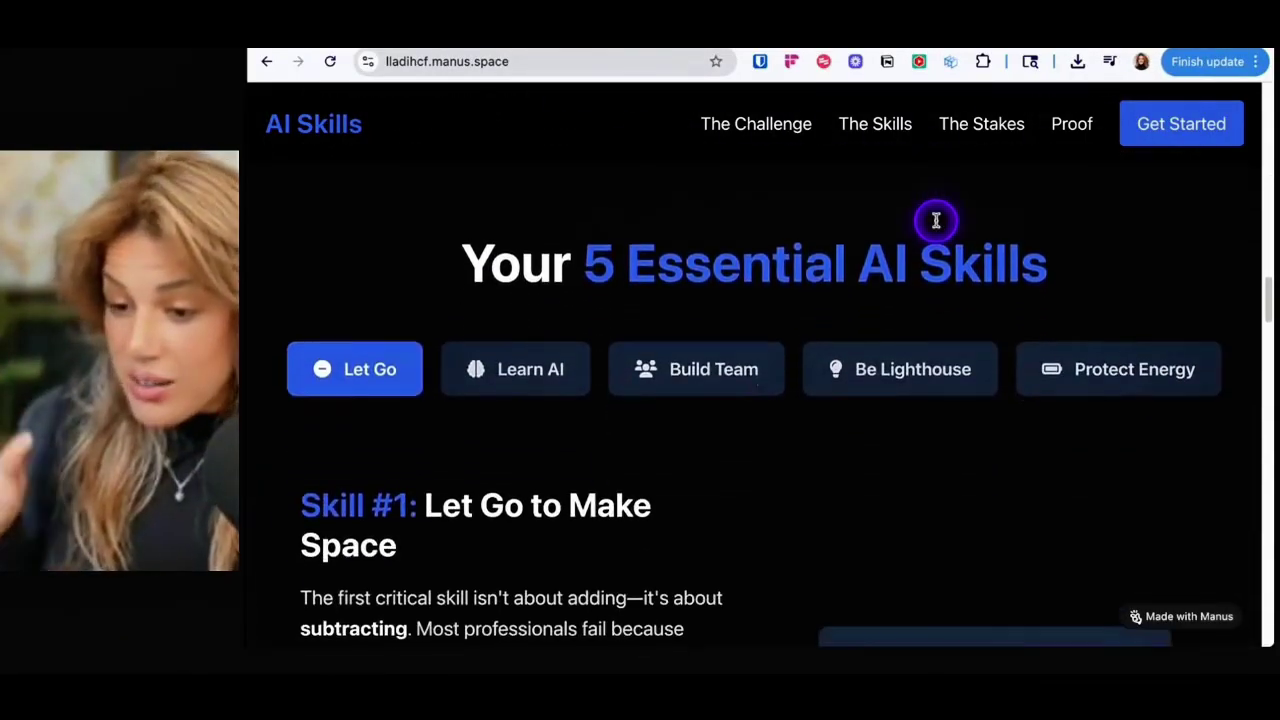
scroll(936, 222, down, 5)
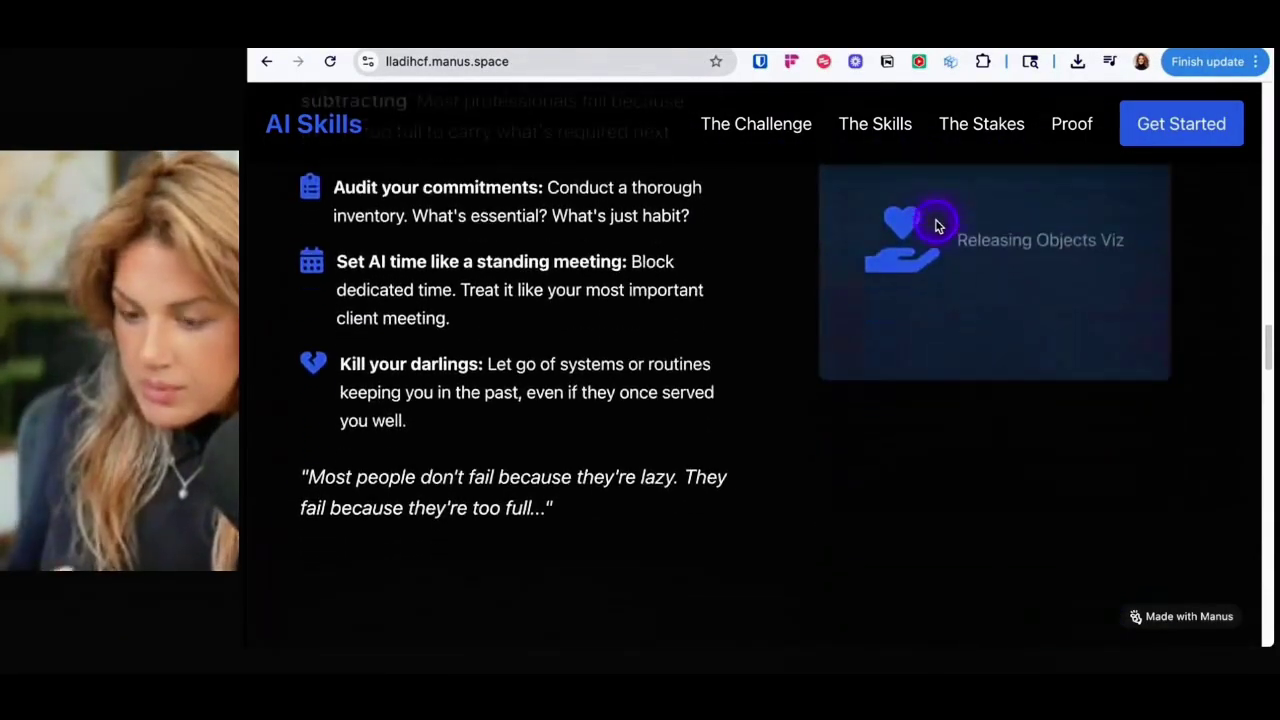
scroll(937, 225, down, 5)
scroll(937, 222, down, 5)
- Review the Your Survival Kit for the AI Era section and return to the website's opening headline
scroll(936, 217, down, 3)
scroll(936, 217, up, 2)
scroll(936, 217, down, 1)
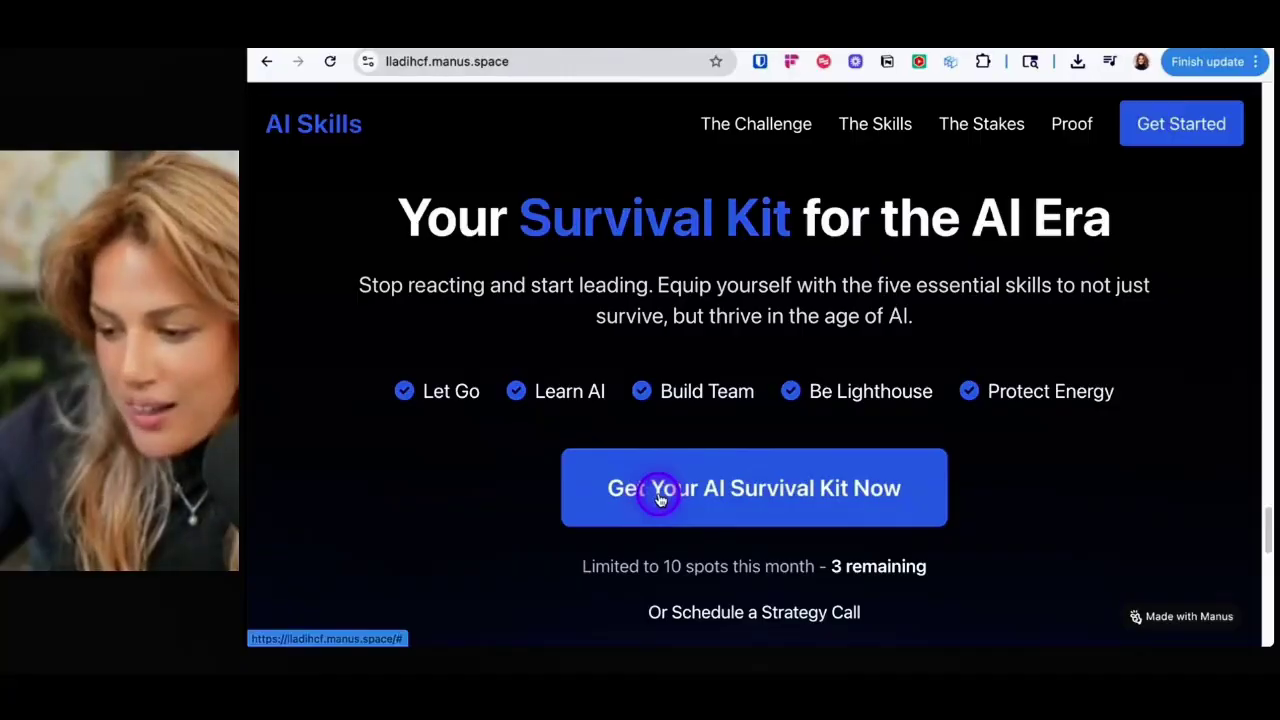
scroll(658, 497, down, 3)
scroll(670, 420, up, 20)
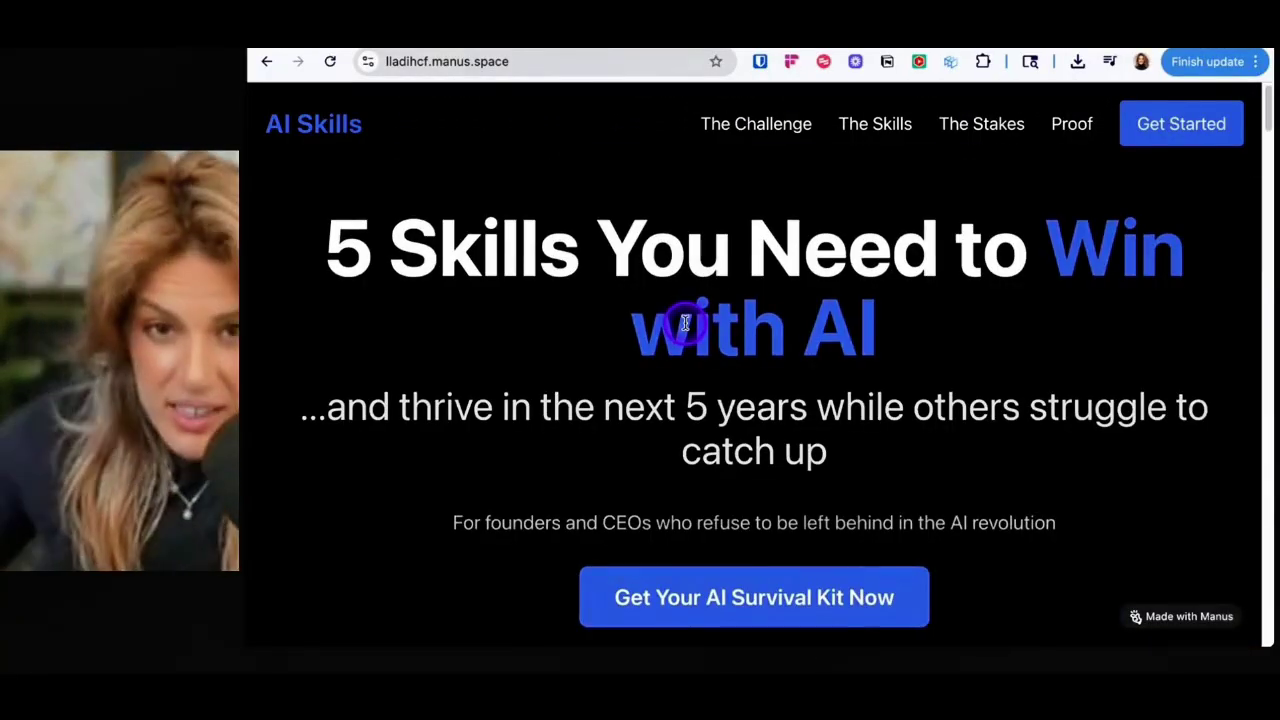